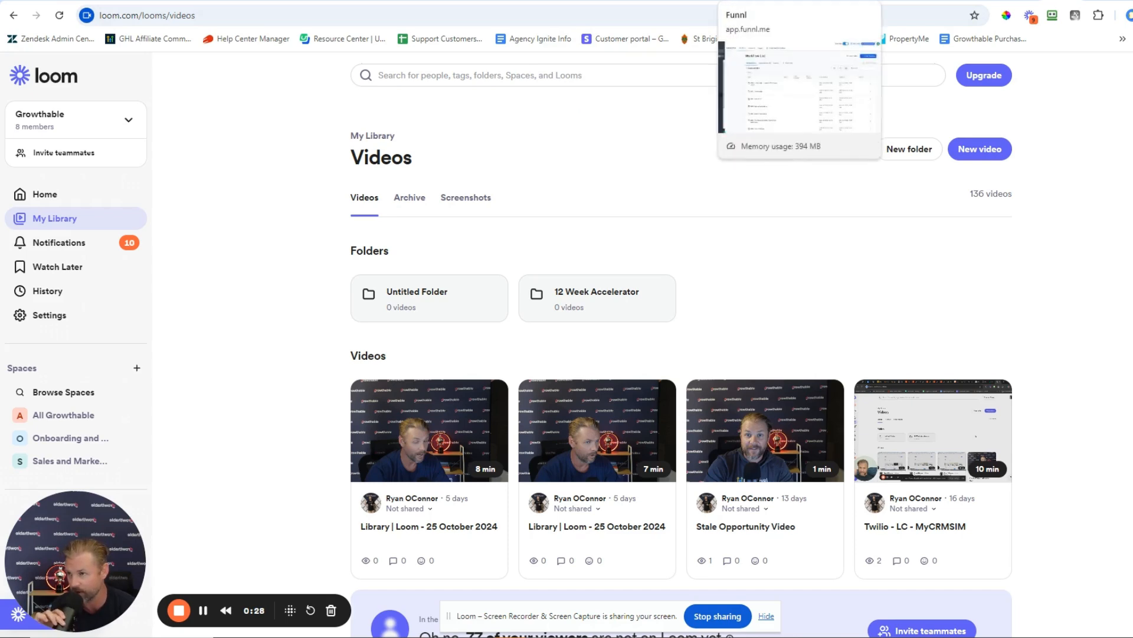
# Step: Switch to the Funnl web app and open the calendar settings
pyautogui.click(806, 3)
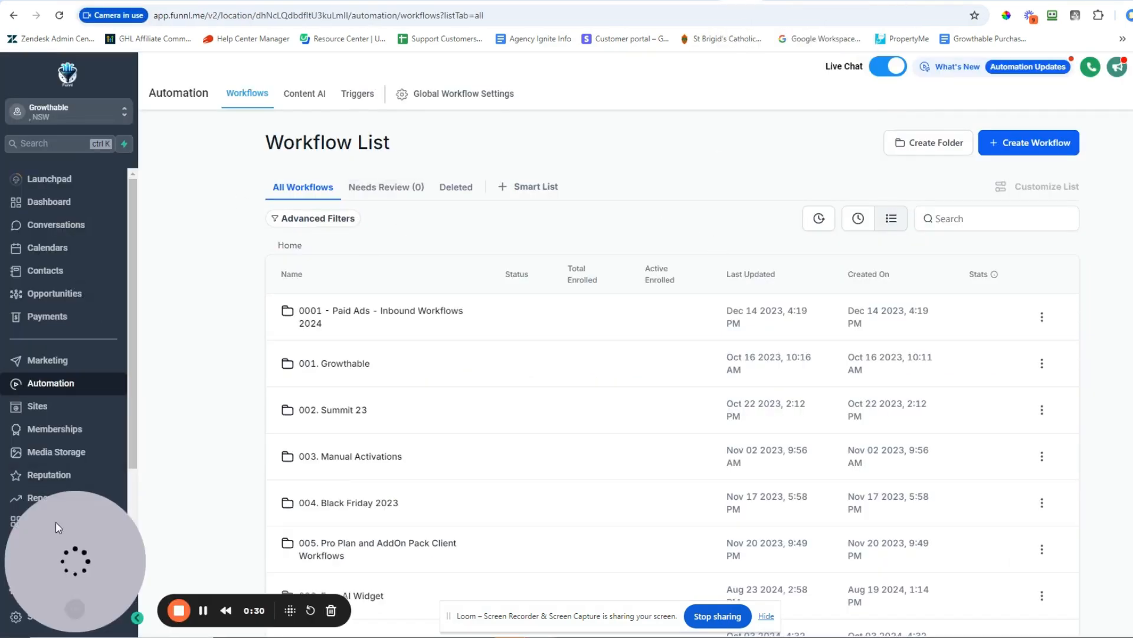
pyautogui.moveTo(300, 504); pyautogui.dragTo(250, 501)
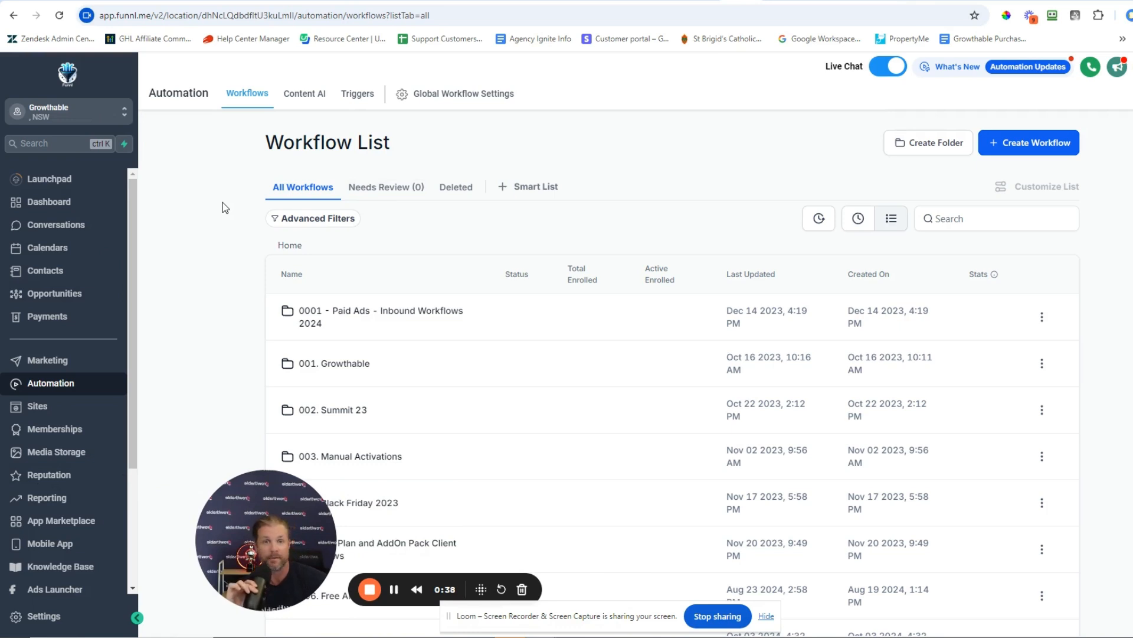
pyautogui.click(48, 248)
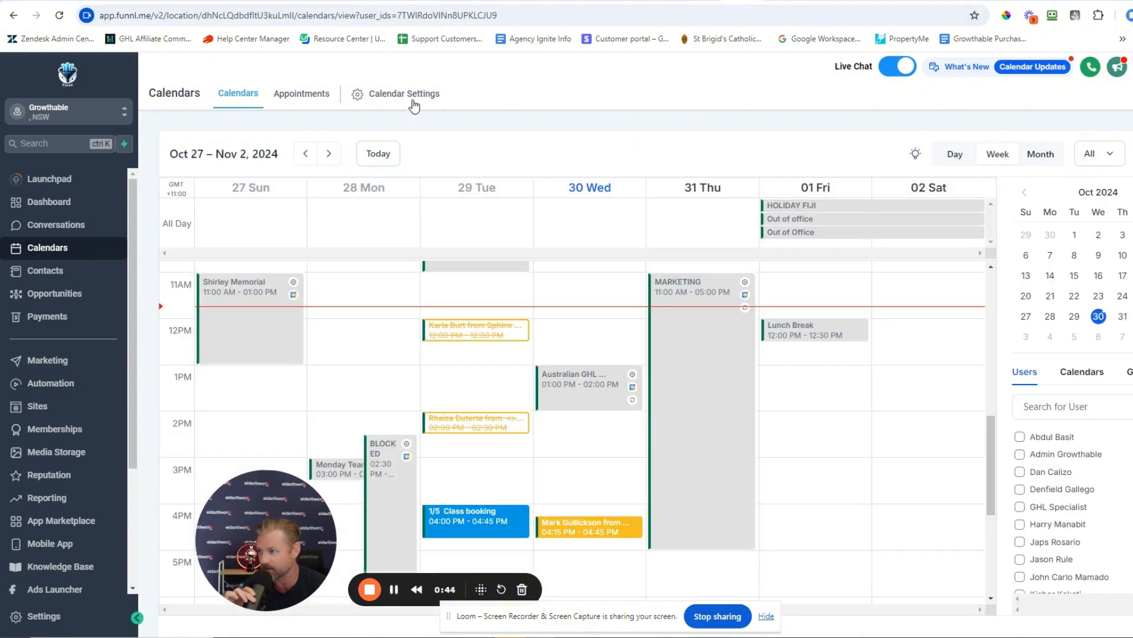
pyautogui.click(403, 102)
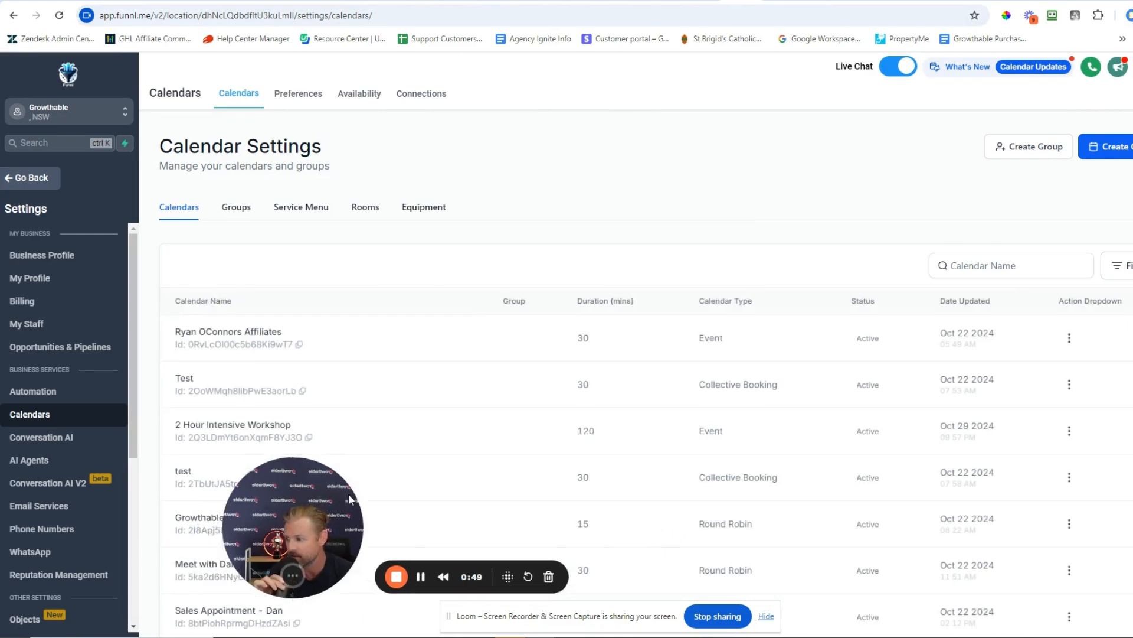
# Step: Start creating a new calendar with the Round Robin scheduling type
pyautogui.click(1120, 148)
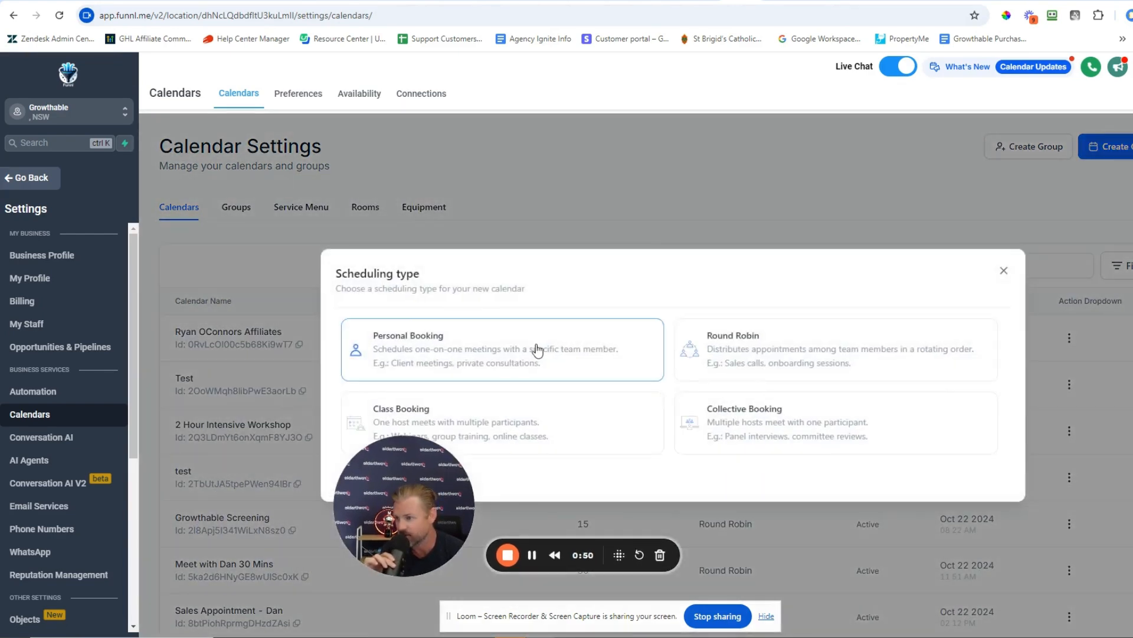
pyautogui.moveTo(320, 435); pyautogui.dragTo(204, 524)
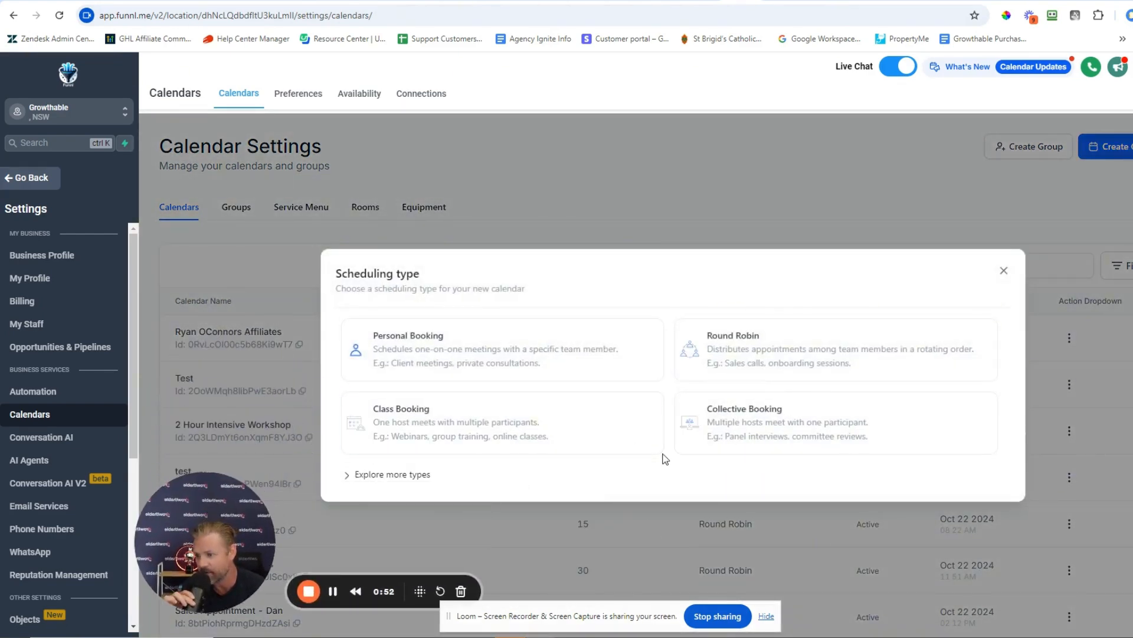
pyautogui.click(750, 351)
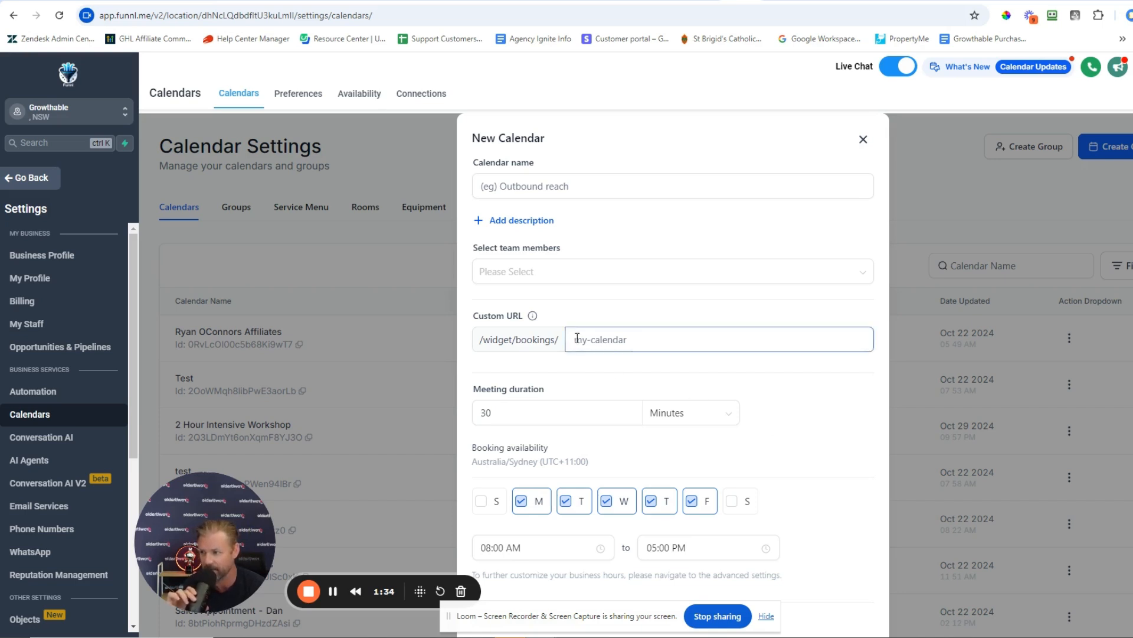
# Step: Name the new calendar "Onboarding Session 1"
pyautogui.click(554, 176)
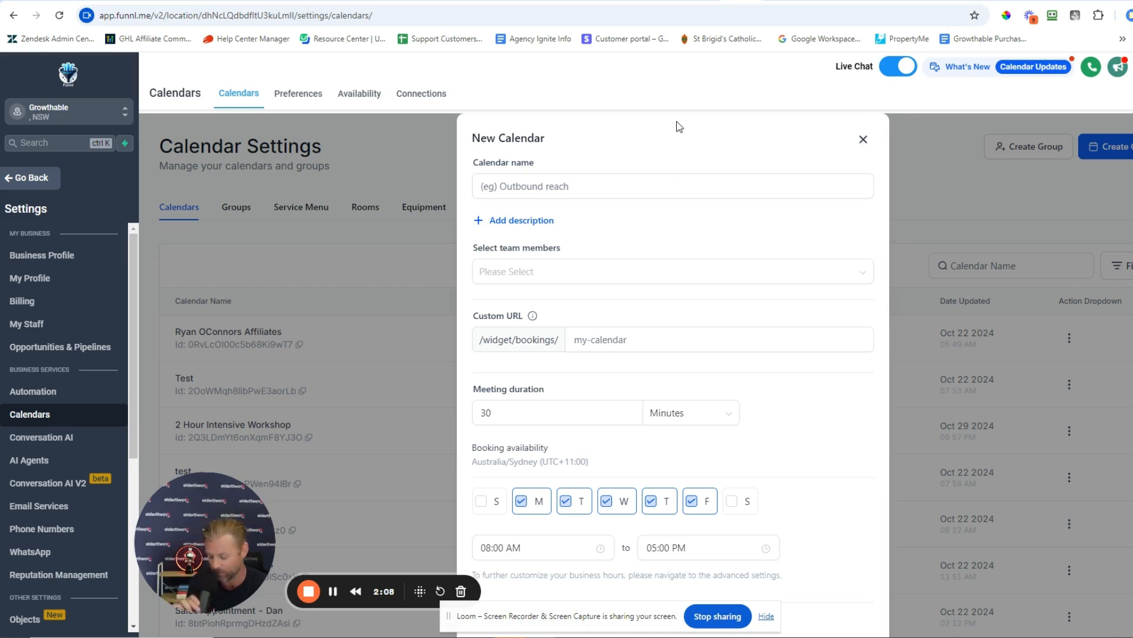
pyautogui.click(556, 188)
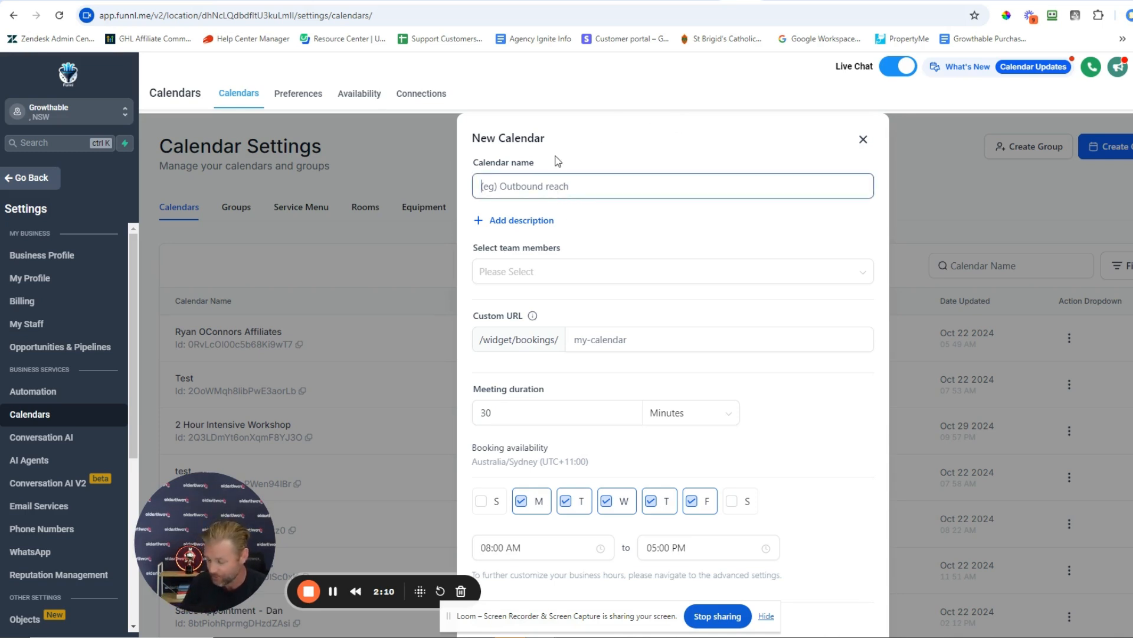
pyautogui.write('Onboarding ')
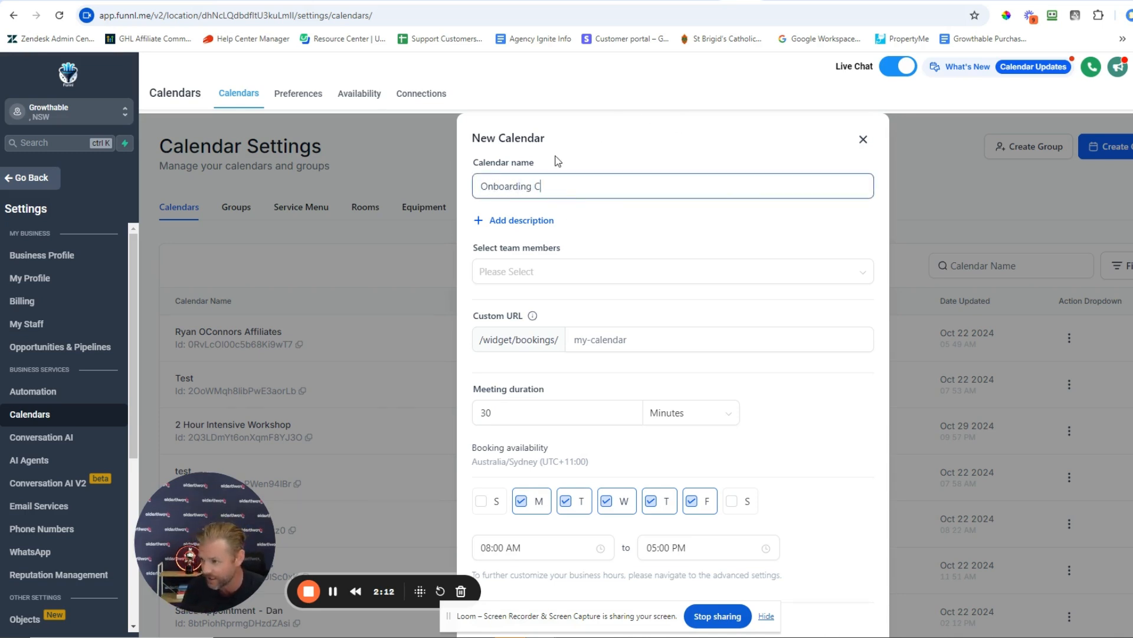
pyautogui.write('Session 1')
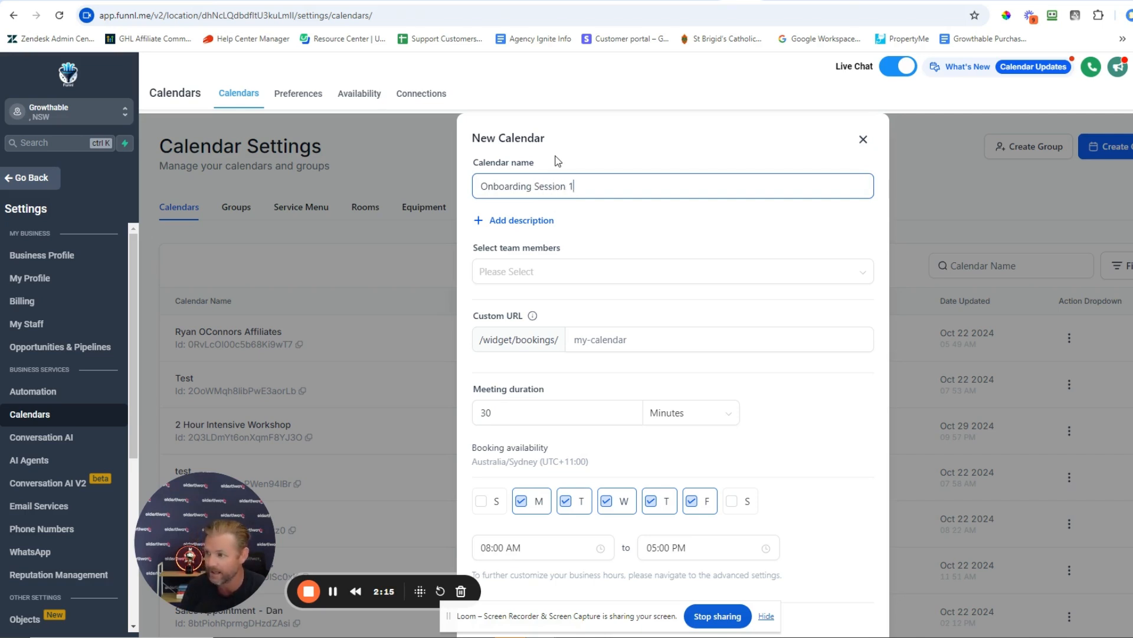
pyautogui.click(557, 160)
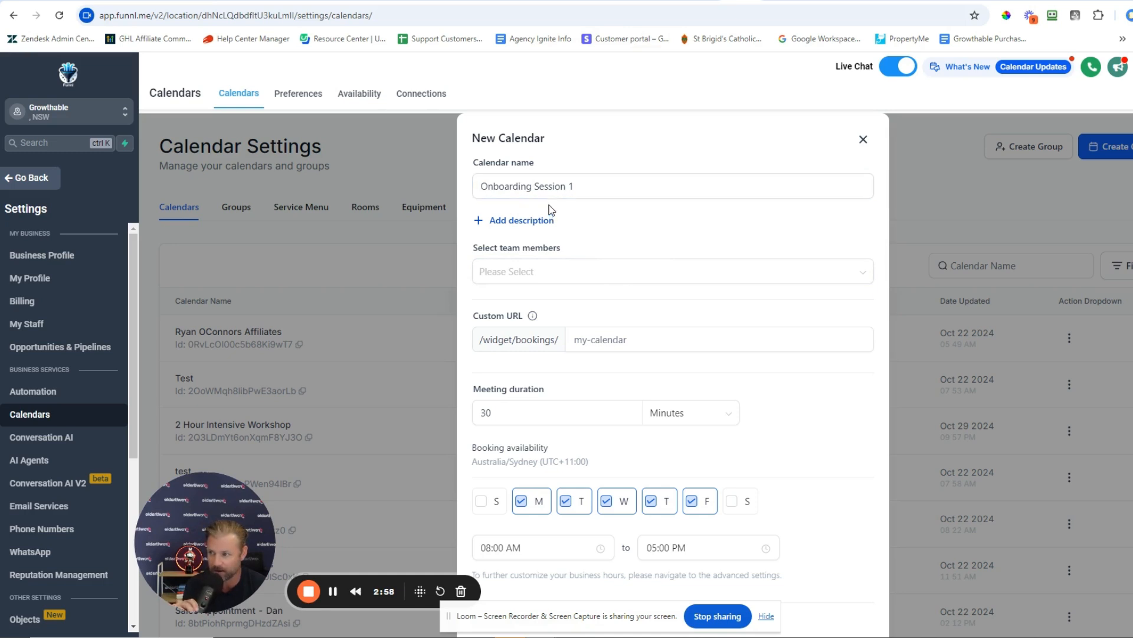
# Step: Set the new calendar's meeting duration to 60 minutes
pyautogui.scroll(-1, 531, 164)
pyautogui.click(609, 344)
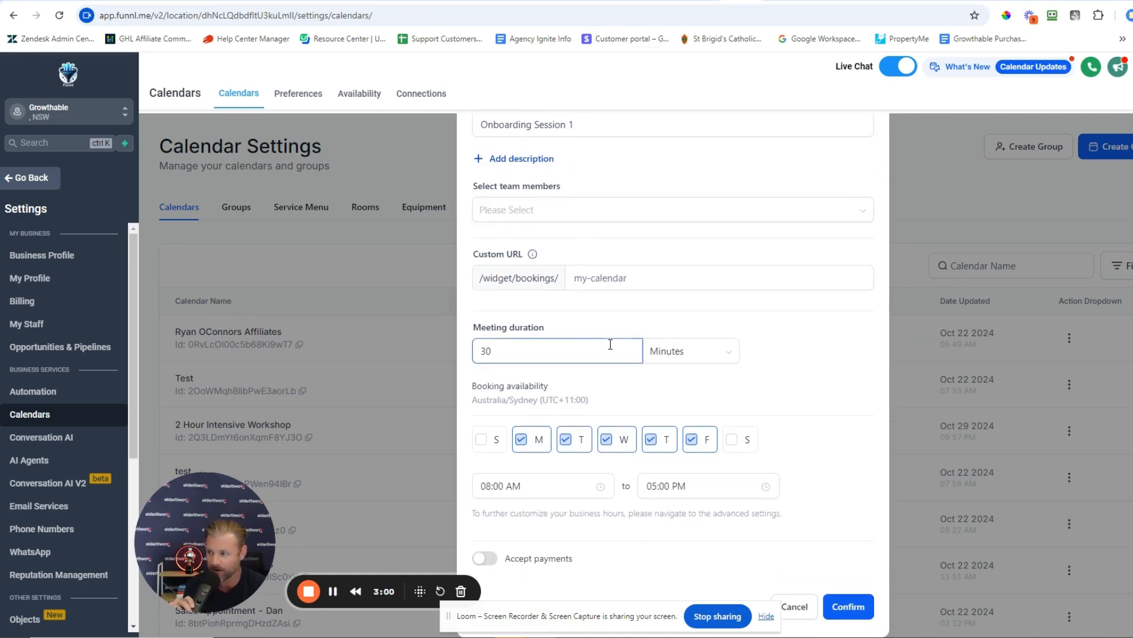
pyautogui.doubleClick(530, 341)
pyautogui.write('60')
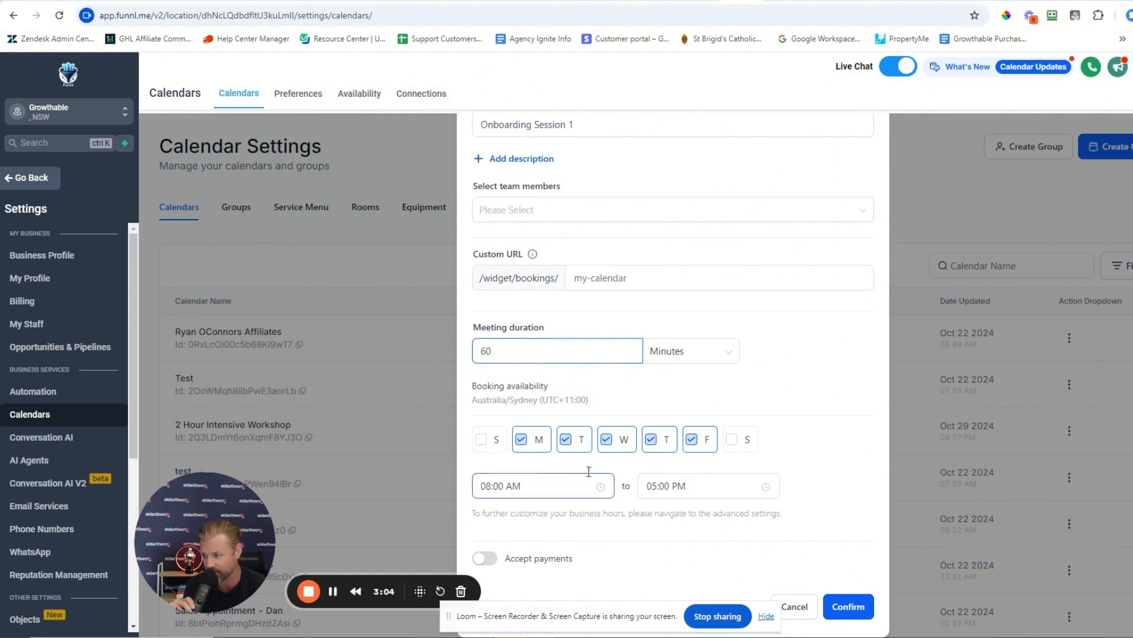
pyautogui.moveTo(492, 385); pyautogui.dragTo(616, 409)
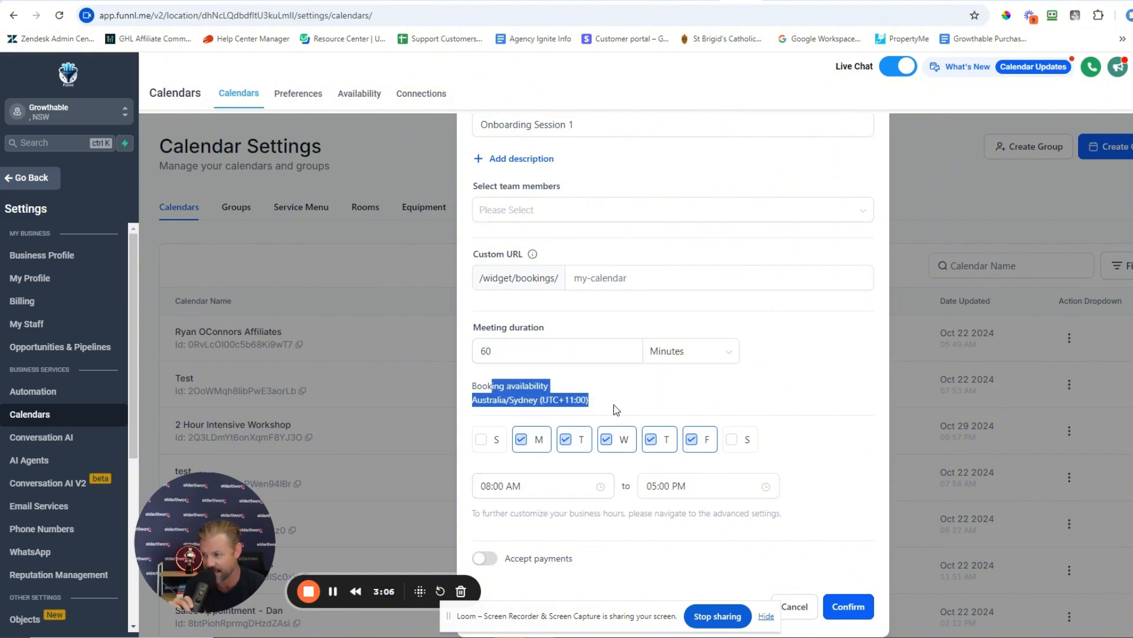
# Step: Assign the host as the new calendar's team member
pyautogui.scroll(1, 684, 236)
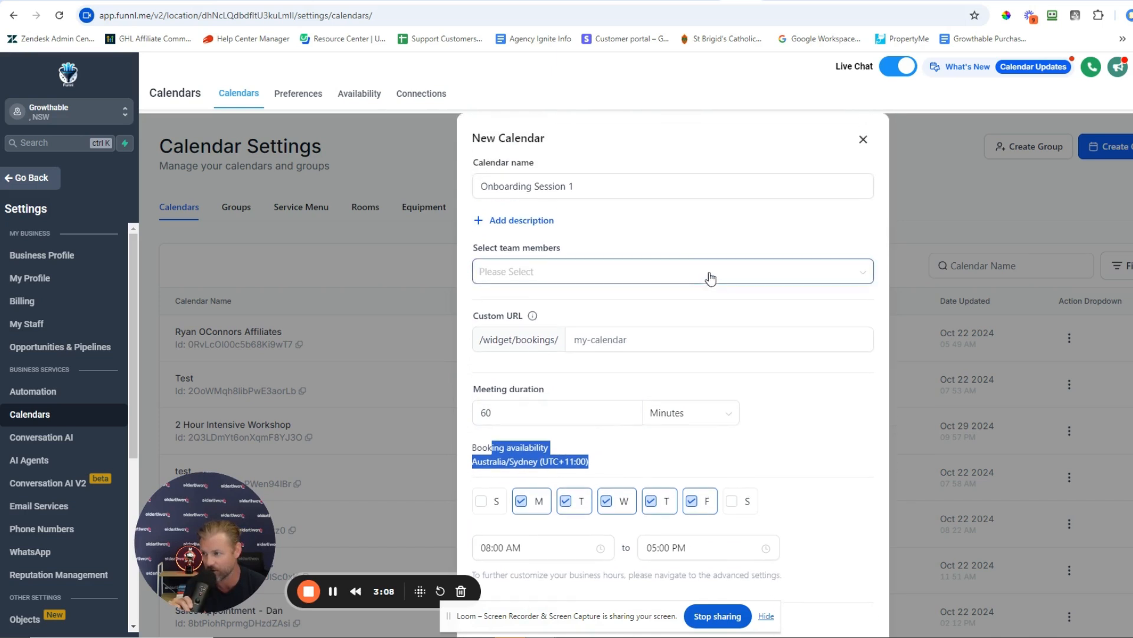
pyautogui.scroll(-1, 709, 247)
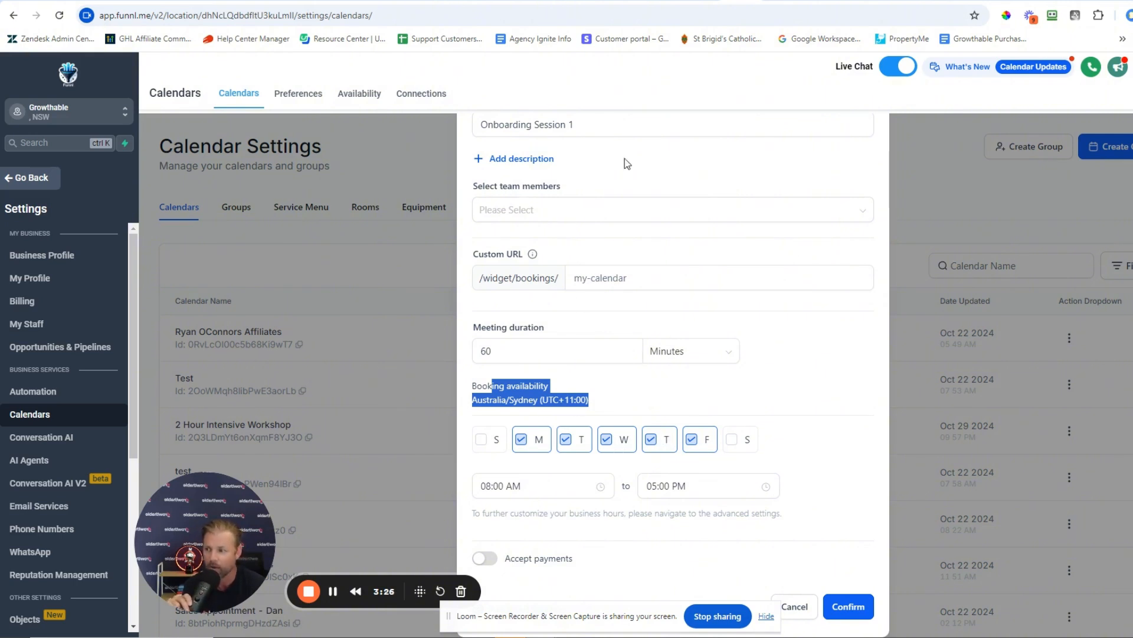
pyautogui.scroll(1, 623, 253)
pyautogui.scroll(-1, 621, 260)
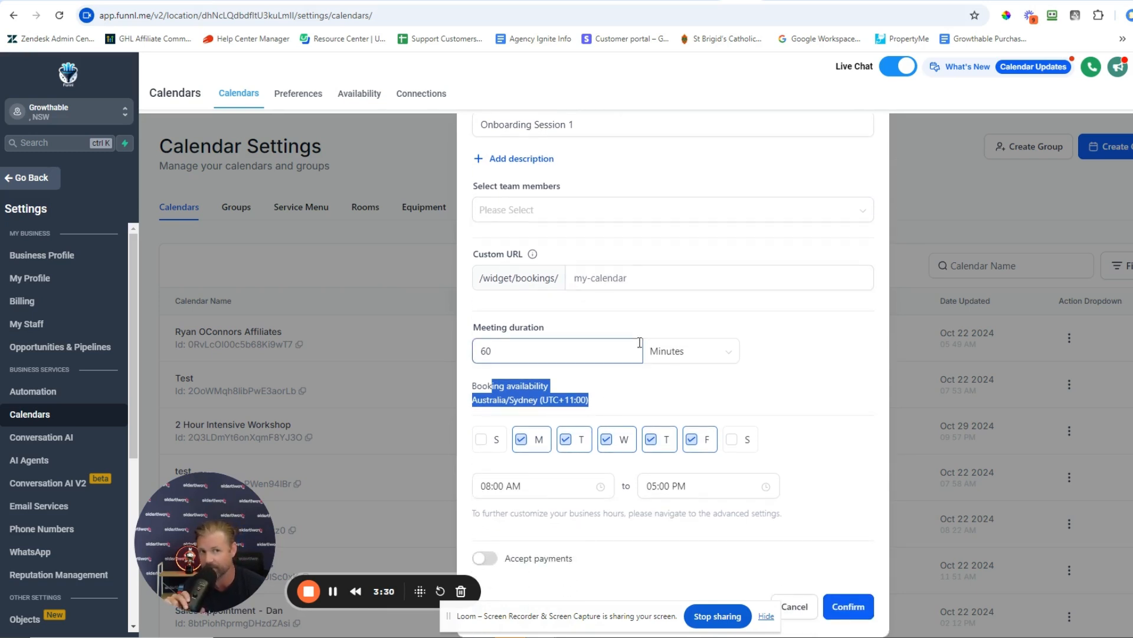
pyautogui.click(617, 419)
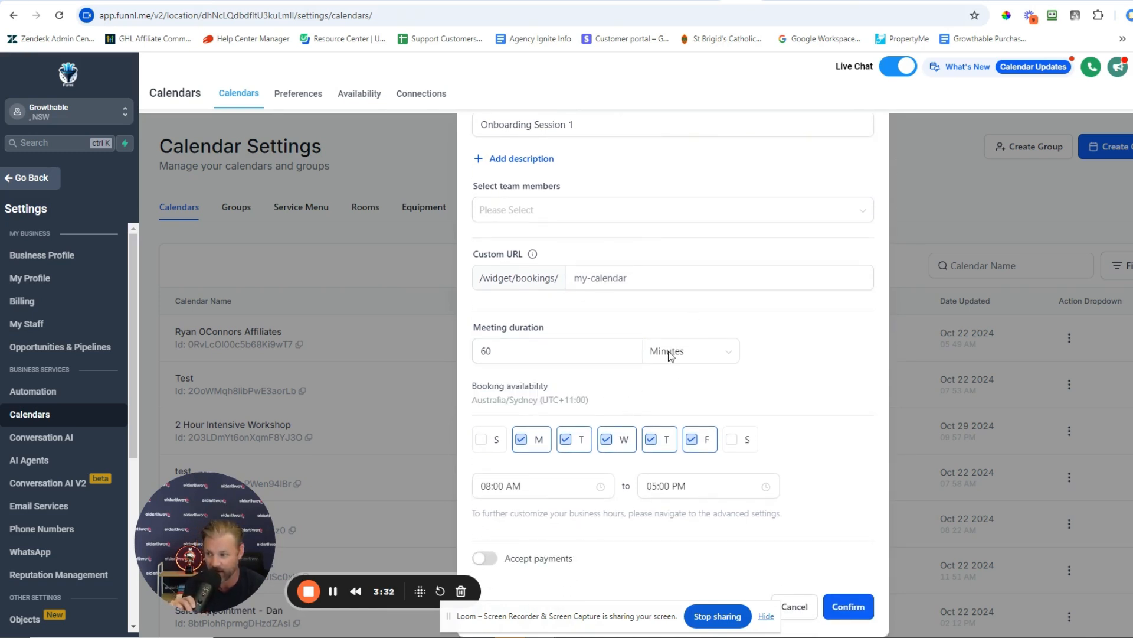
pyautogui.scroll(1, 698, 387)
pyautogui.click(519, 271)
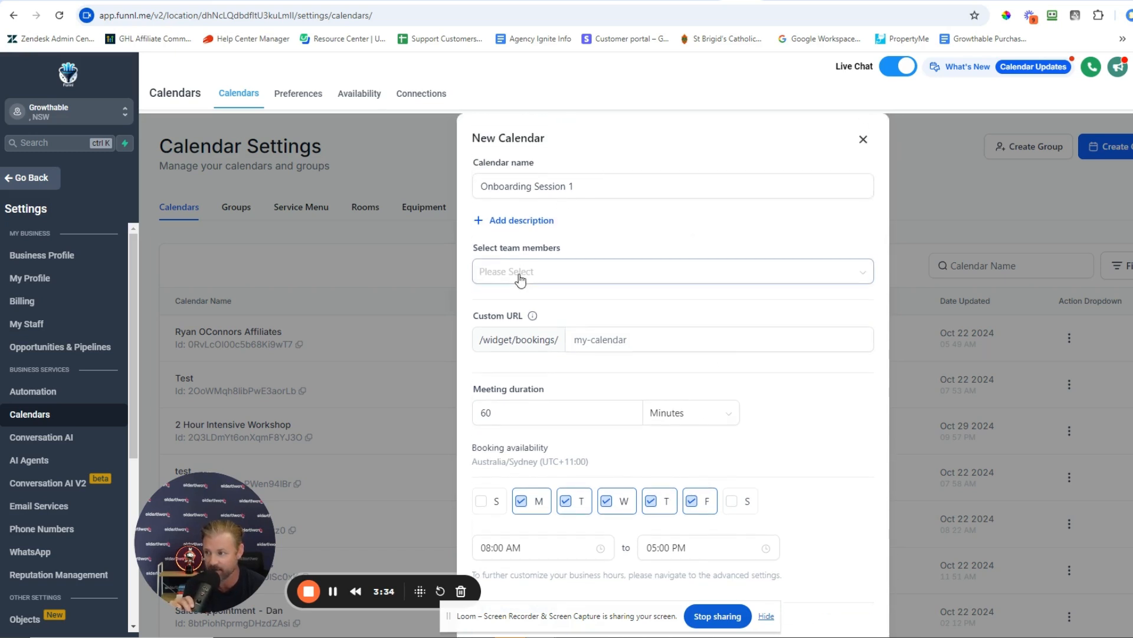
pyautogui.scroll(-3, 560, 395)
pyautogui.scroll(3, 560, 400)
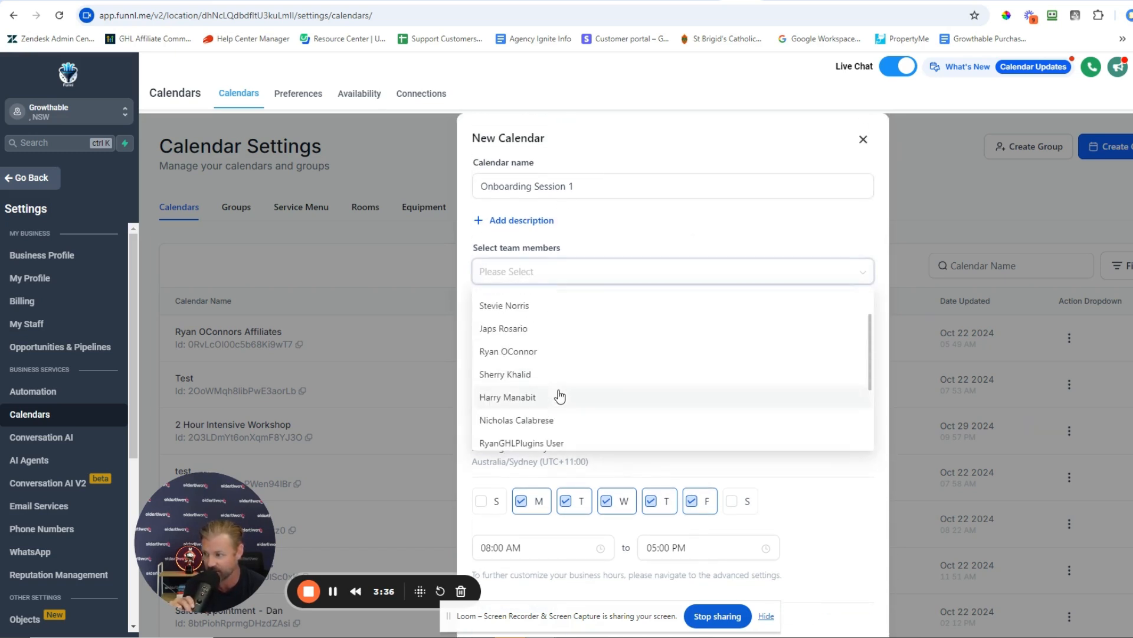
pyautogui.click(556, 353)
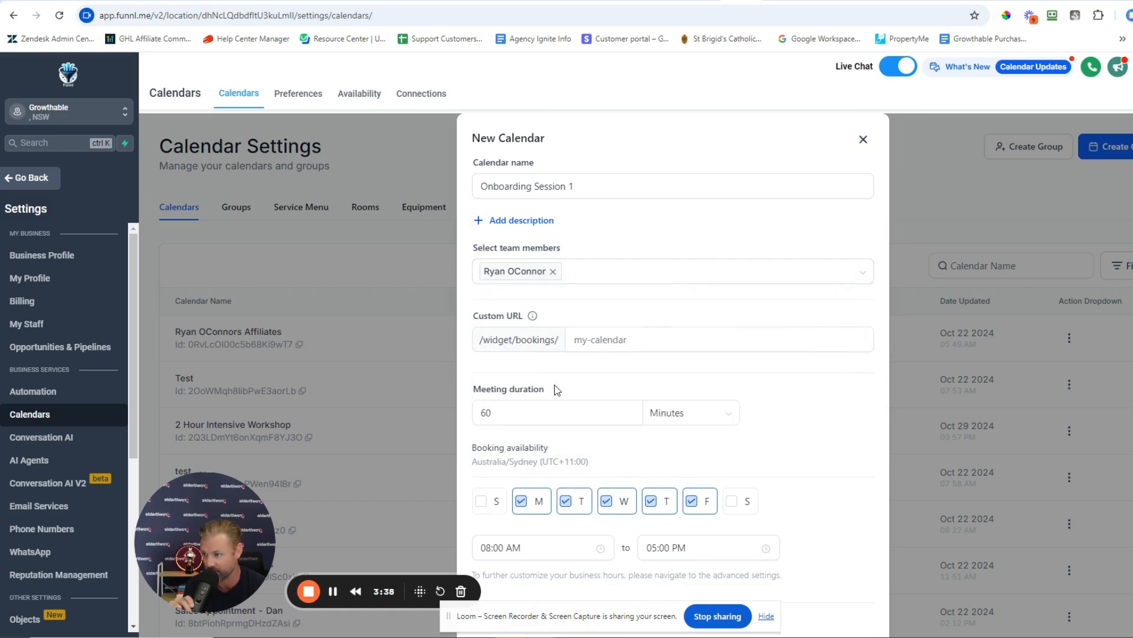
# Step: Set the custom URL slug to 870988989, create the calendar and close the confirmation dialog
pyautogui.scroll(-1, 591, 419)
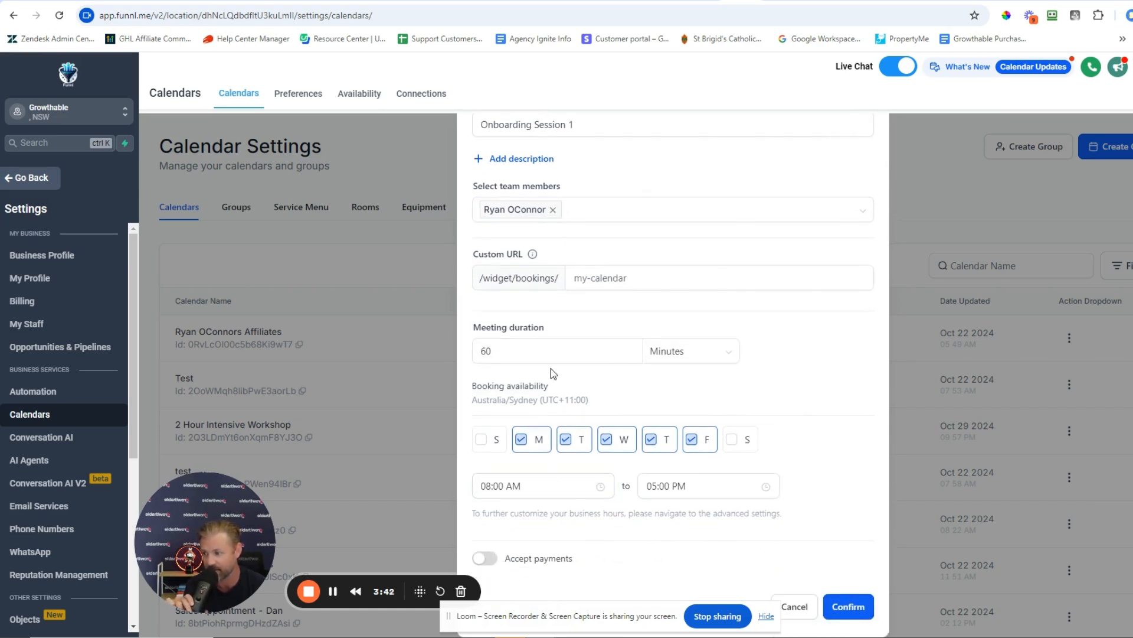
pyautogui.click(850, 609)
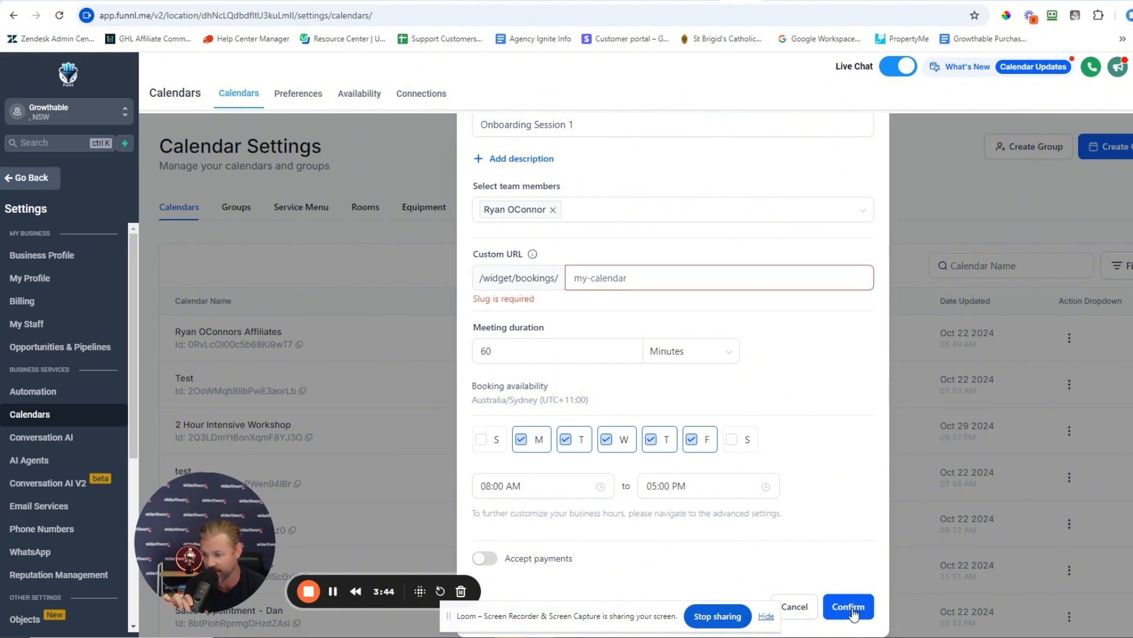
pyautogui.click(640, 279)
pyautogui.write('870988989')
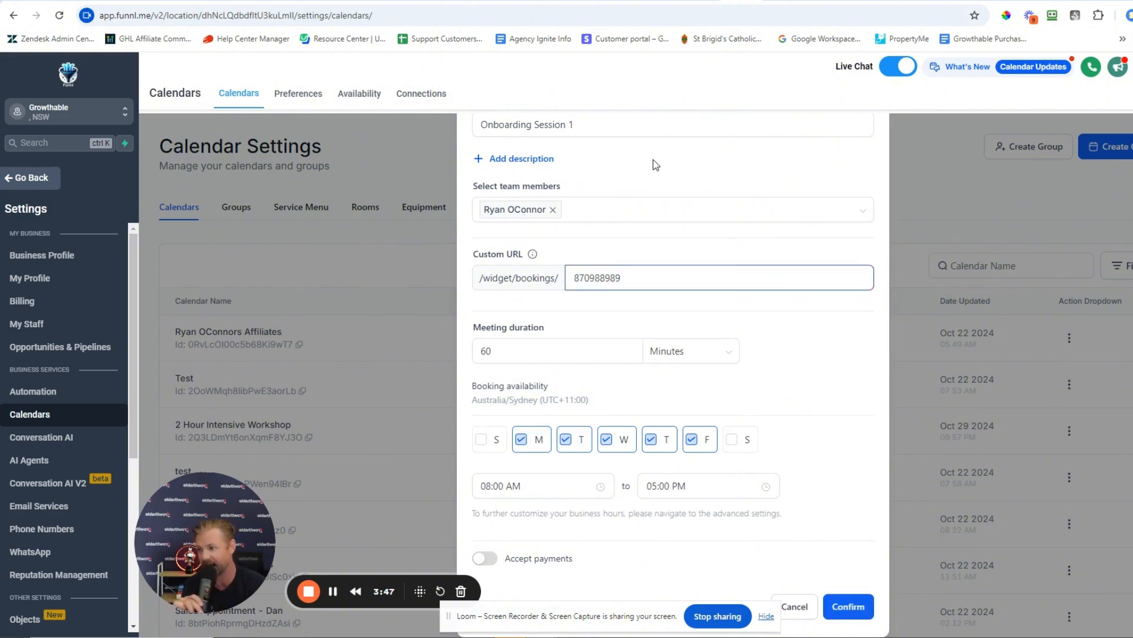
pyautogui.click(845, 613)
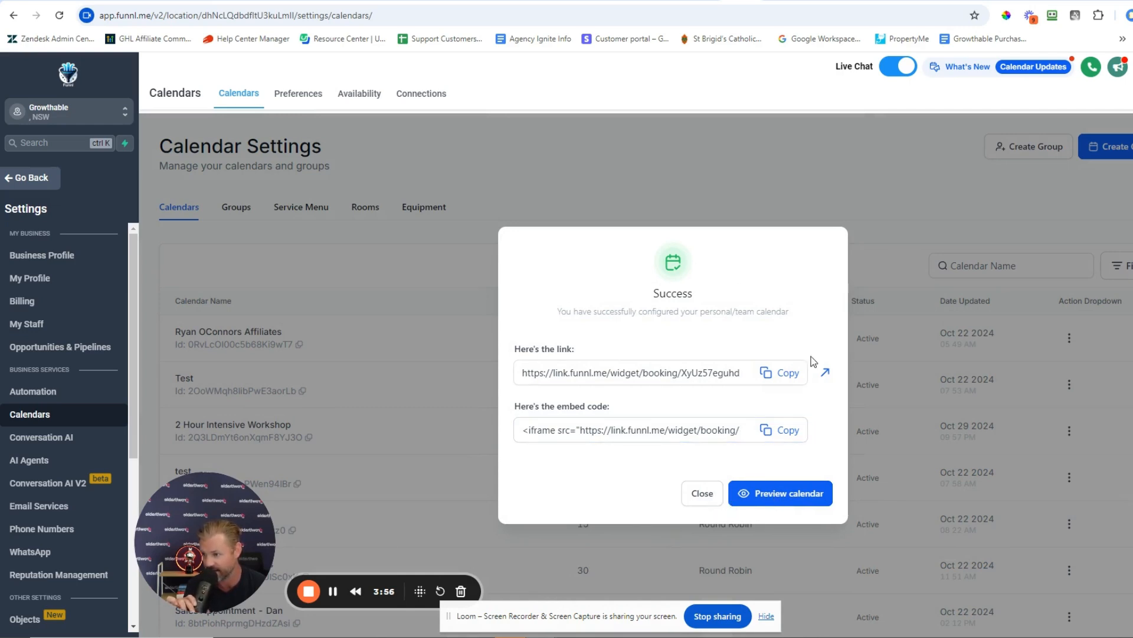
pyautogui.click(708, 497)
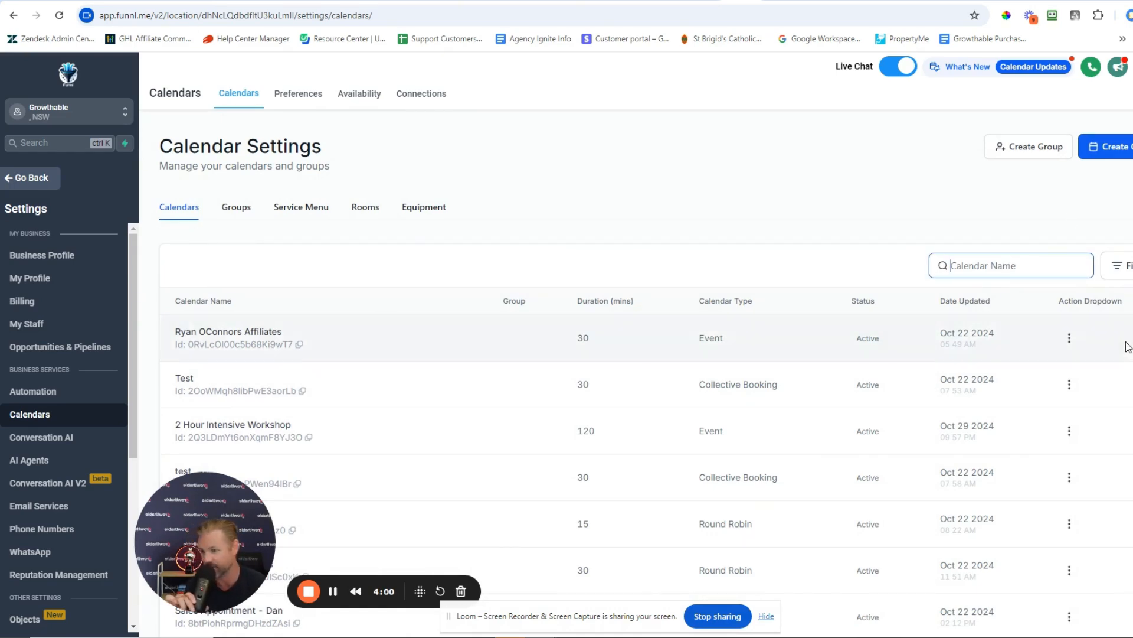
# Step: Look through the first and third pages of the calendar list for the Onboarding Session 1 calendar
pyautogui.scroll(-3, 1086, 396)
pyautogui.scroll(4, 1082, 413)
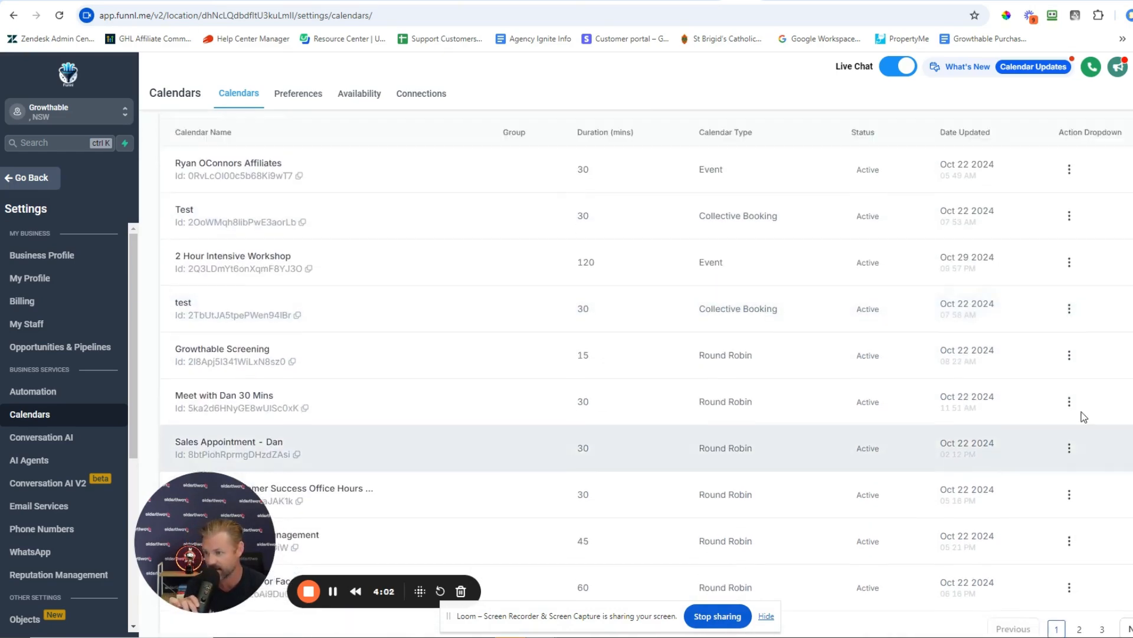
pyautogui.scroll(-3, 1082, 412)
pyautogui.scroll(-1, 1084, 409)
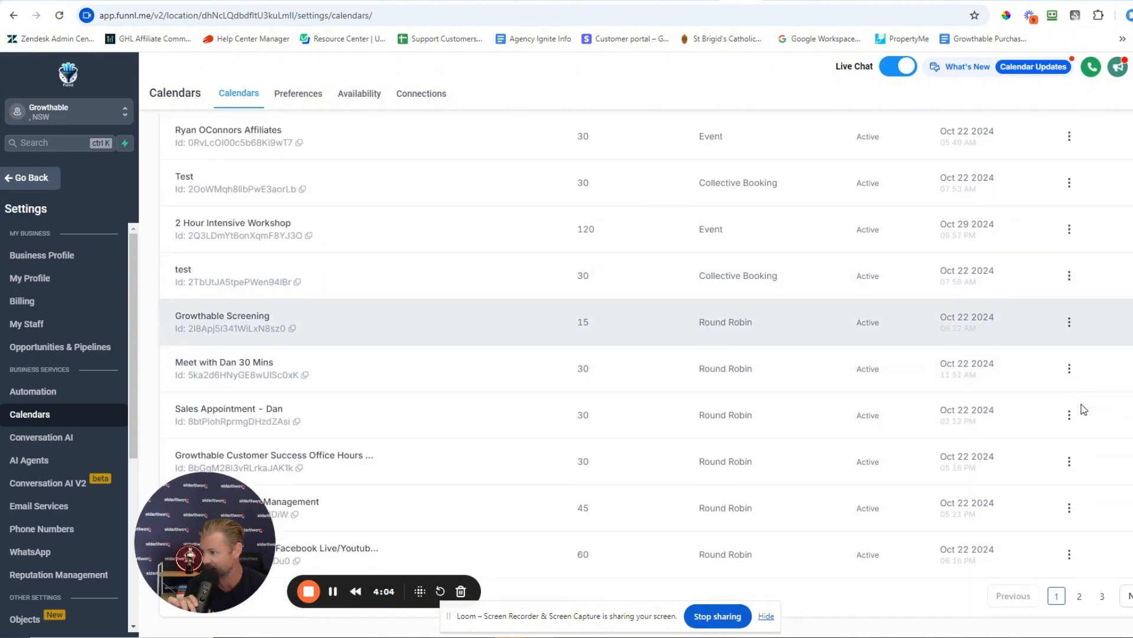
pyautogui.moveTo(213, 545); pyautogui.dragTo(573, 348)
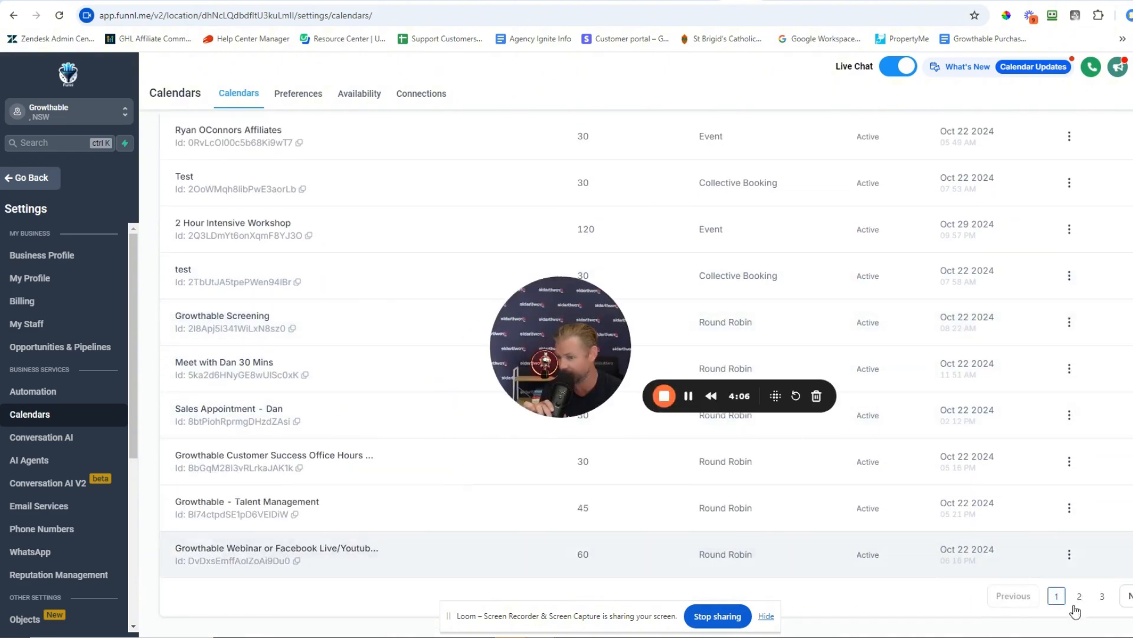
pyautogui.click(1102, 596)
pyautogui.scroll(2, 979, 398)
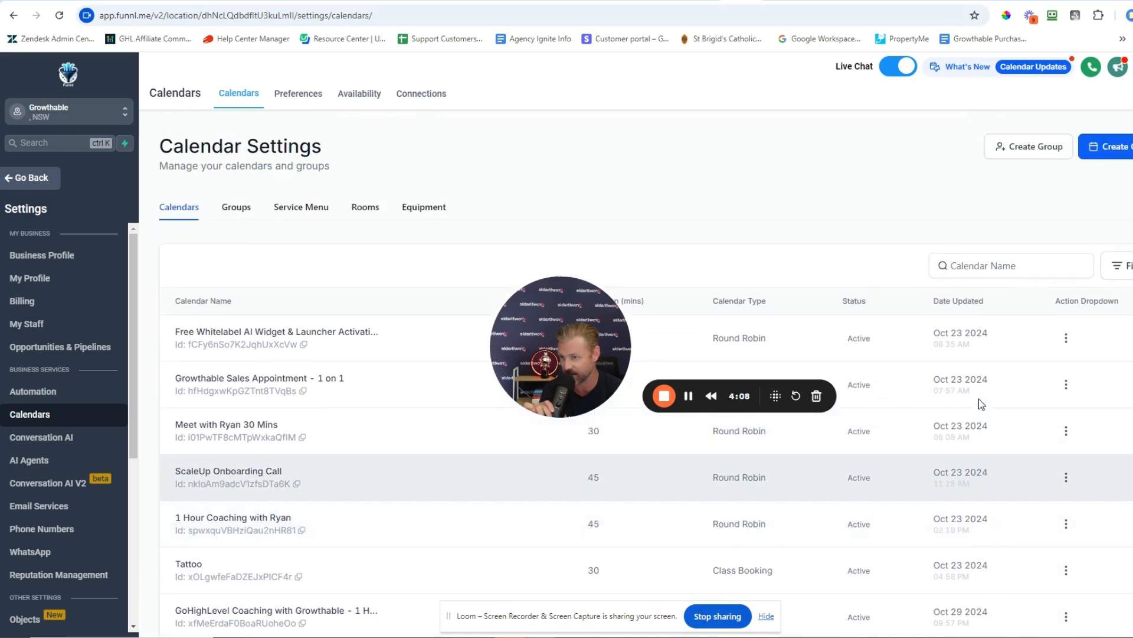
pyautogui.scroll(-2, 978, 398)
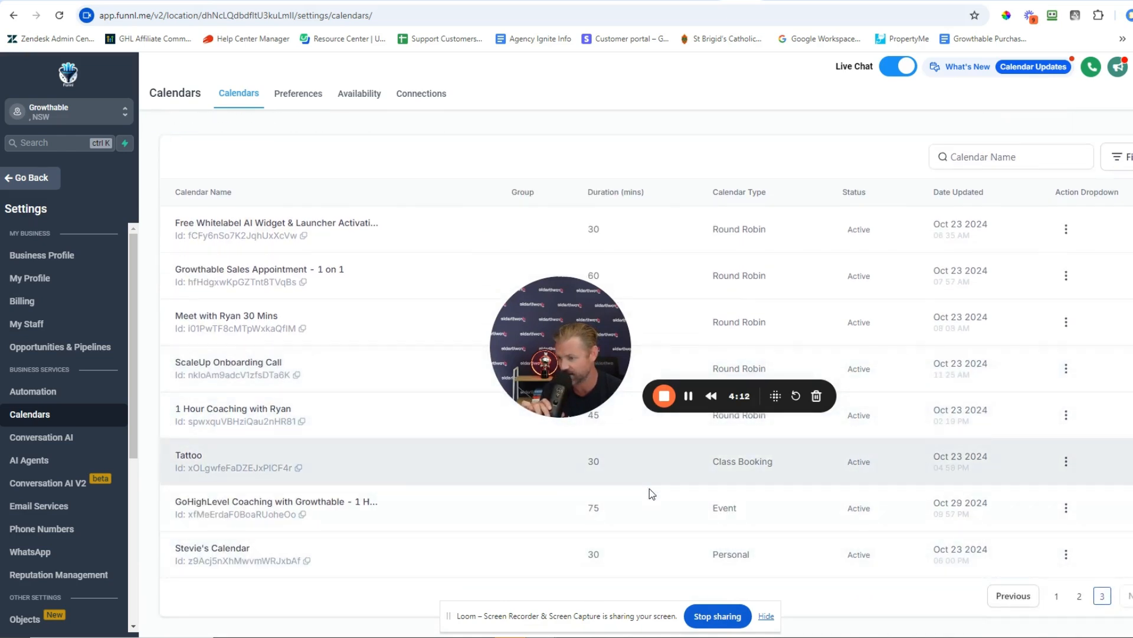
pyautogui.scroll(2, 837, 455)
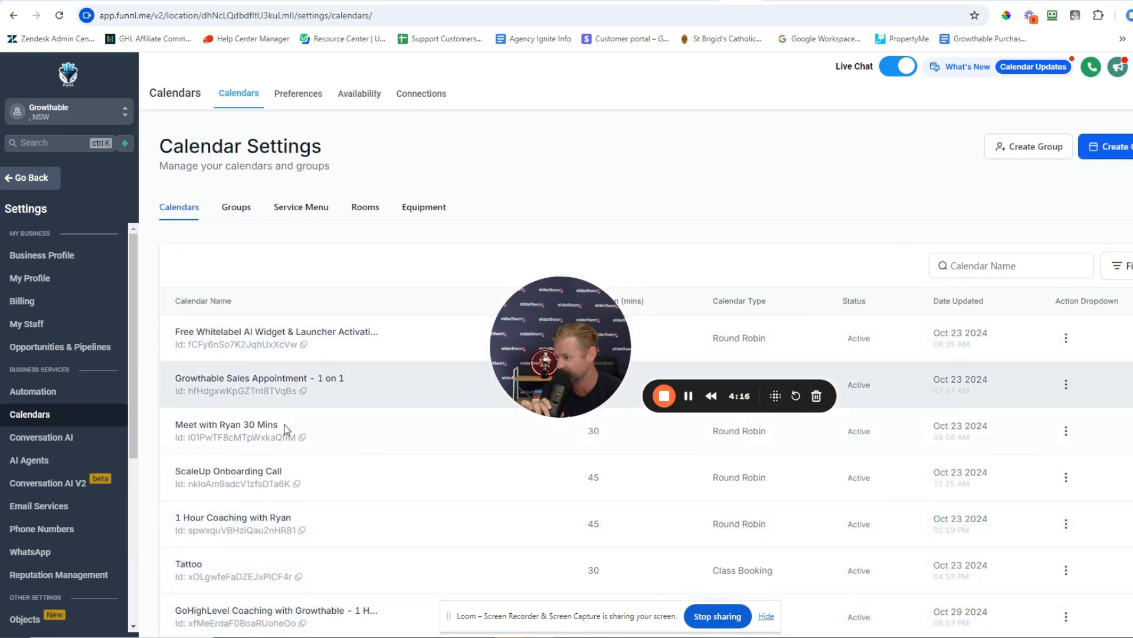
# Step: Search the calendar list for "onb"
pyautogui.click(1066, 431)
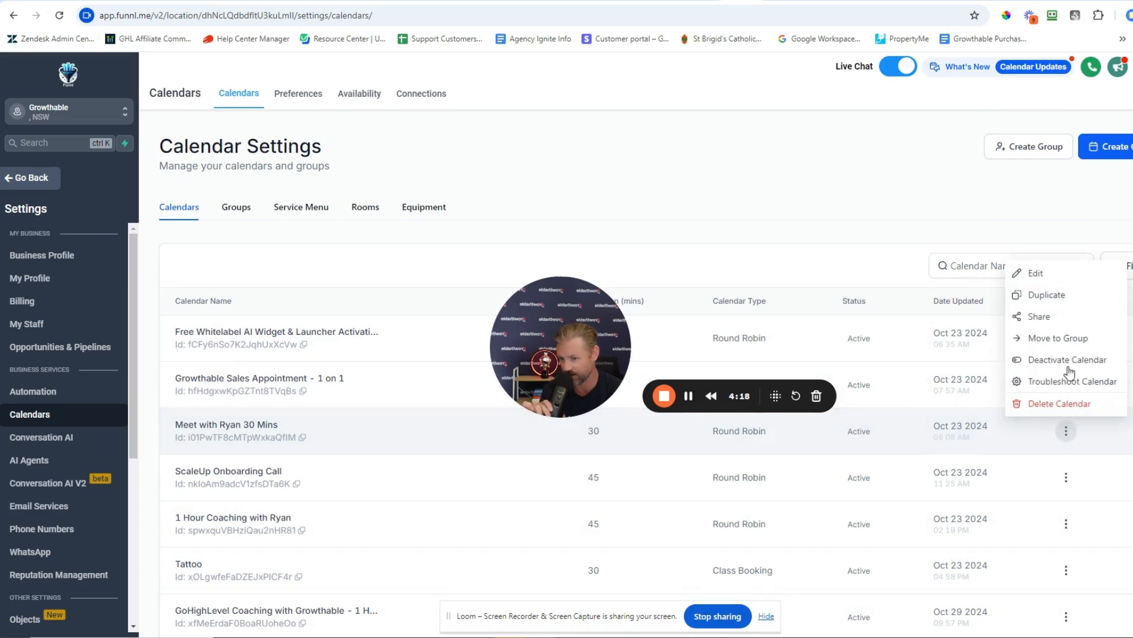
pyautogui.click(943, 262)
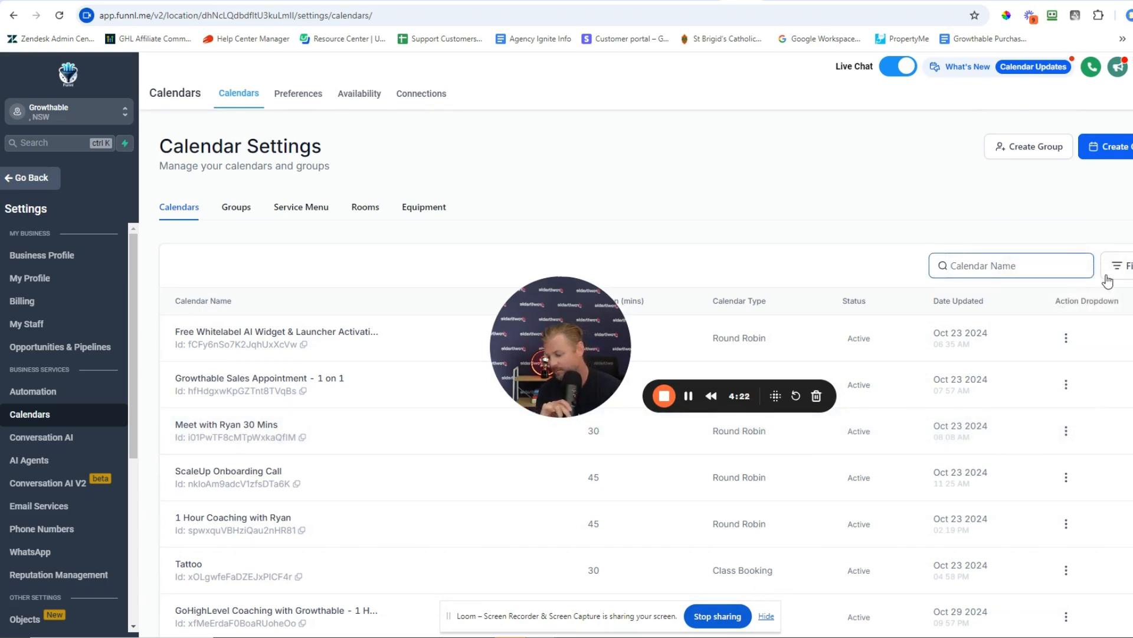
pyautogui.write('t')
pyautogui.press('BackSpace')
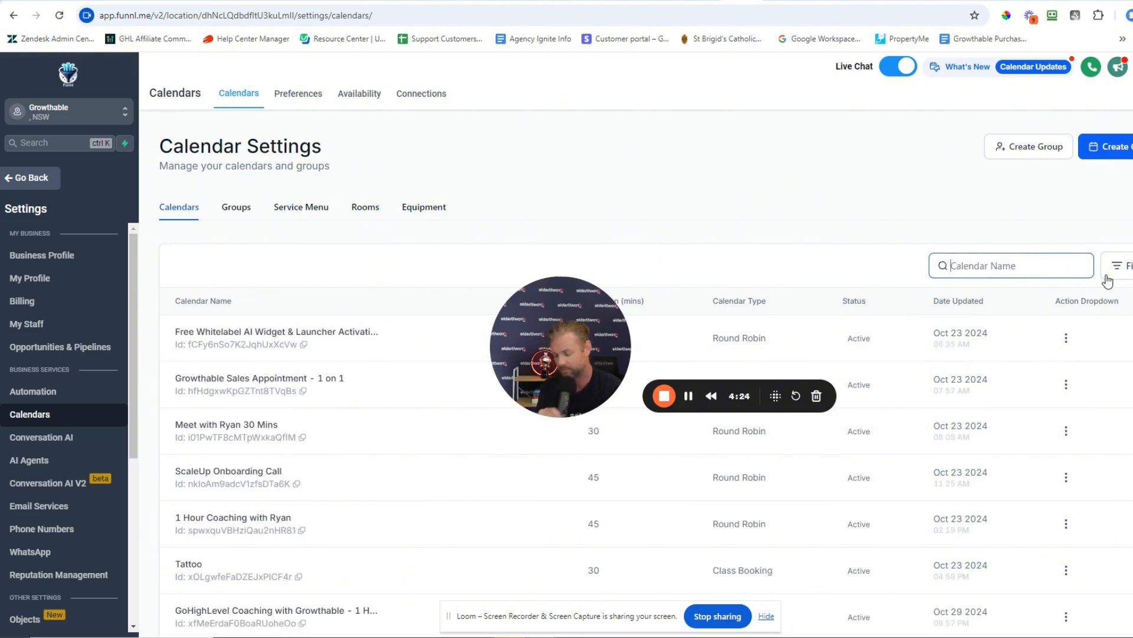
pyautogui.write('onb')
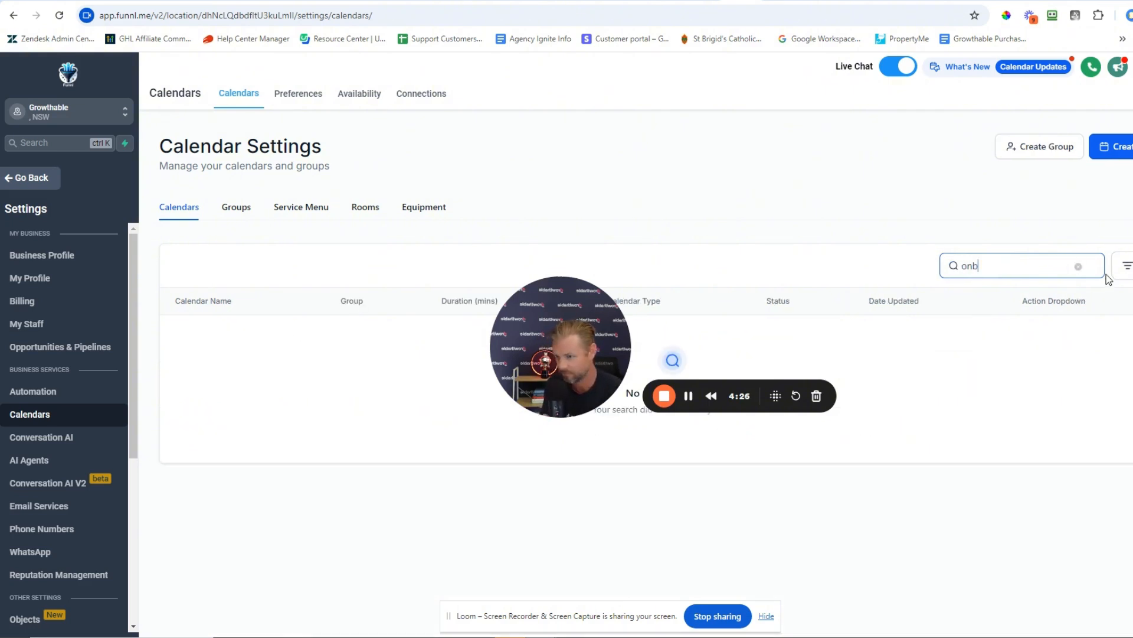
pyautogui.moveTo(602, 325); pyautogui.dragTo(738, 113)
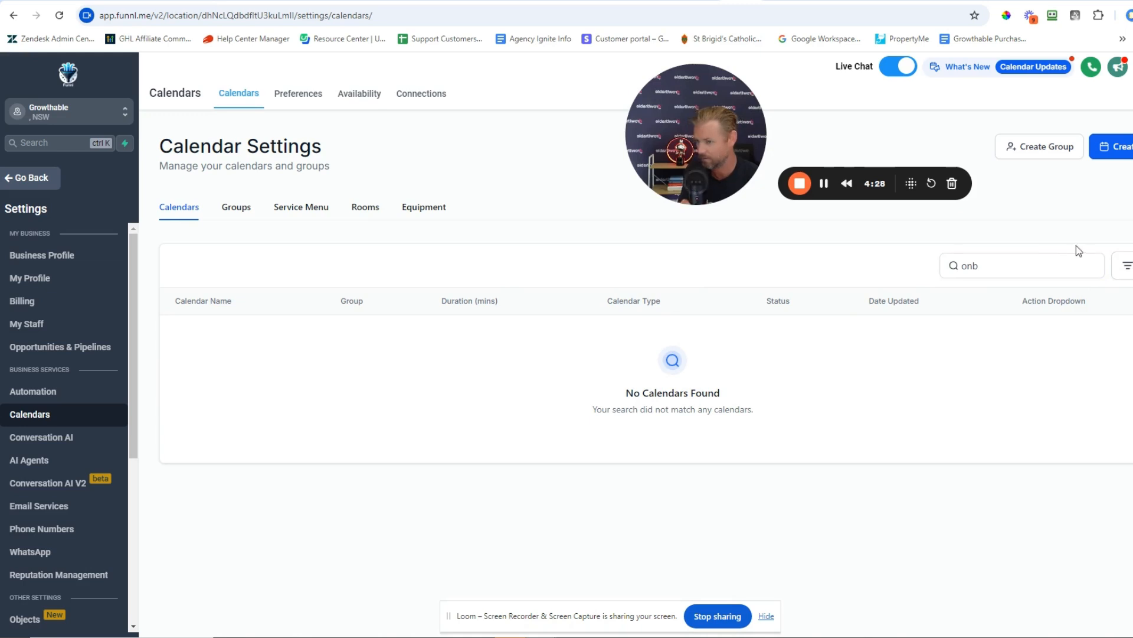
# Step: Search the calendar list for "sess" instead, and clear the search to show all calendars again
pyautogui.click(1035, 260)
pyautogui.press('BackSpace')
pyautogui.press('BackSpace')
pyautogui.press('BackSpace')
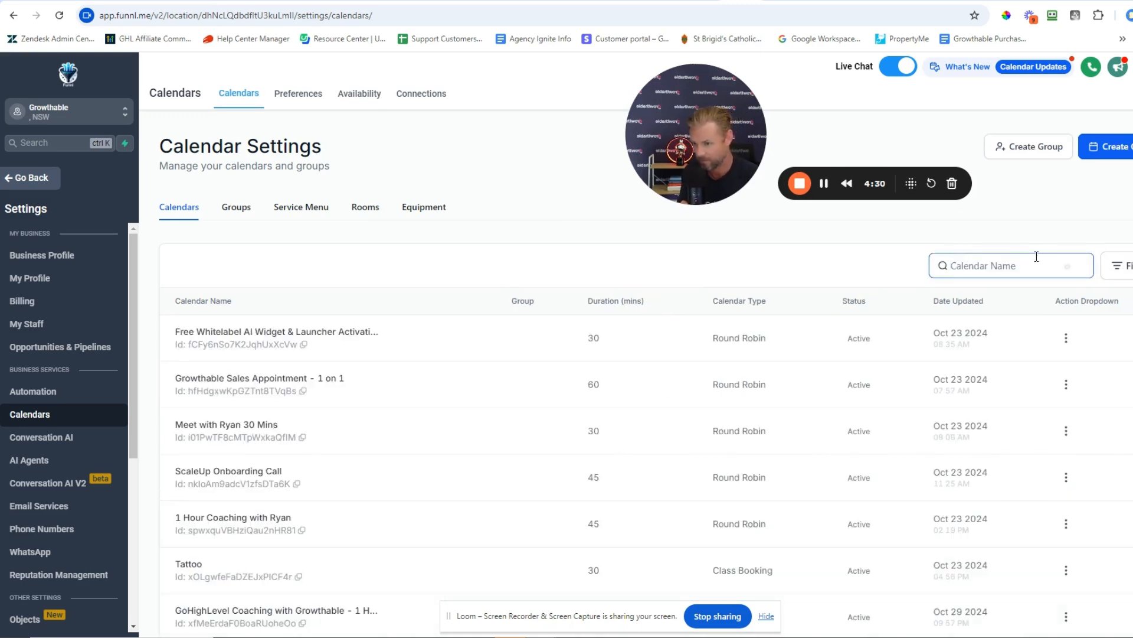
pyautogui.write('sess')
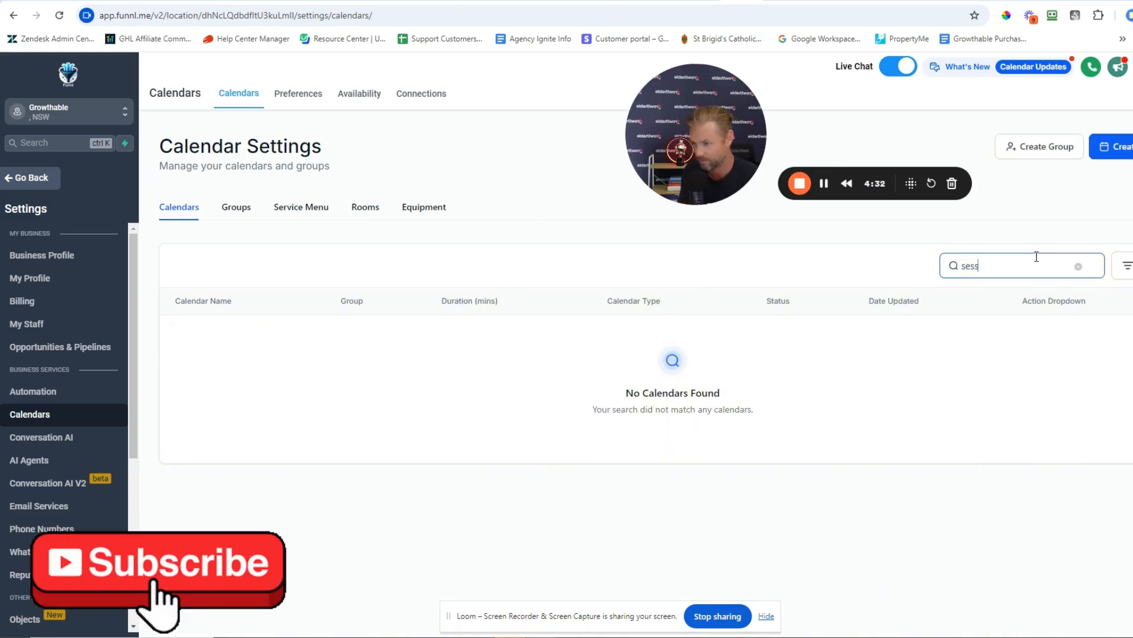
pyautogui.click(1079, 267)
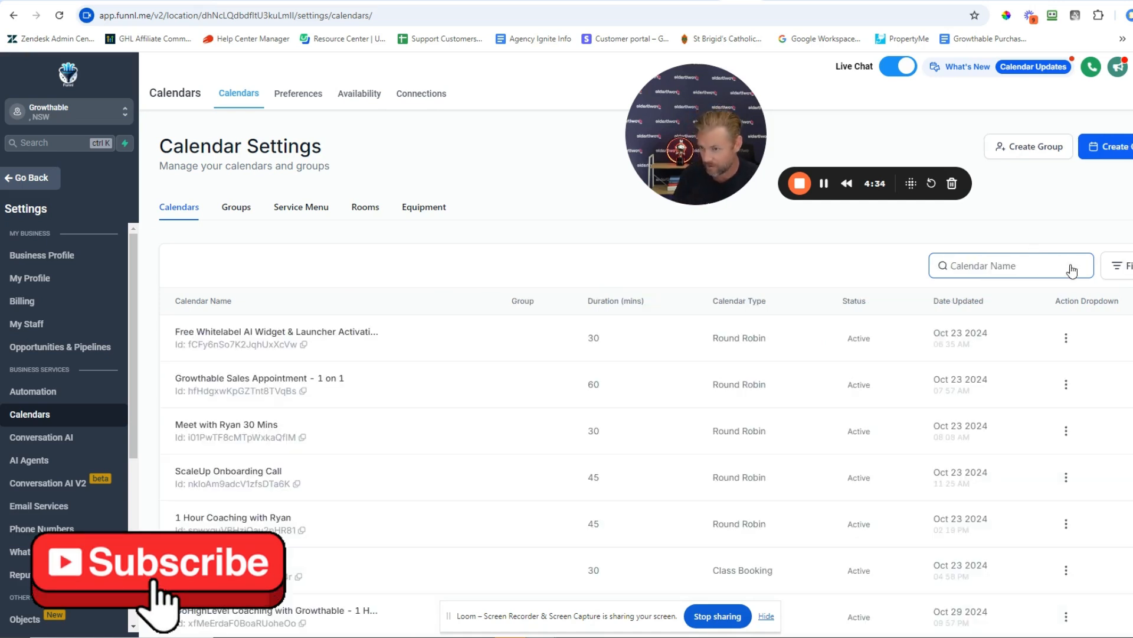
# Step: Open the Onboarding Session 1 calendar for editing and review its meeting details down to the team members and event color
pyautogui.scroll(-2, 480, 412)
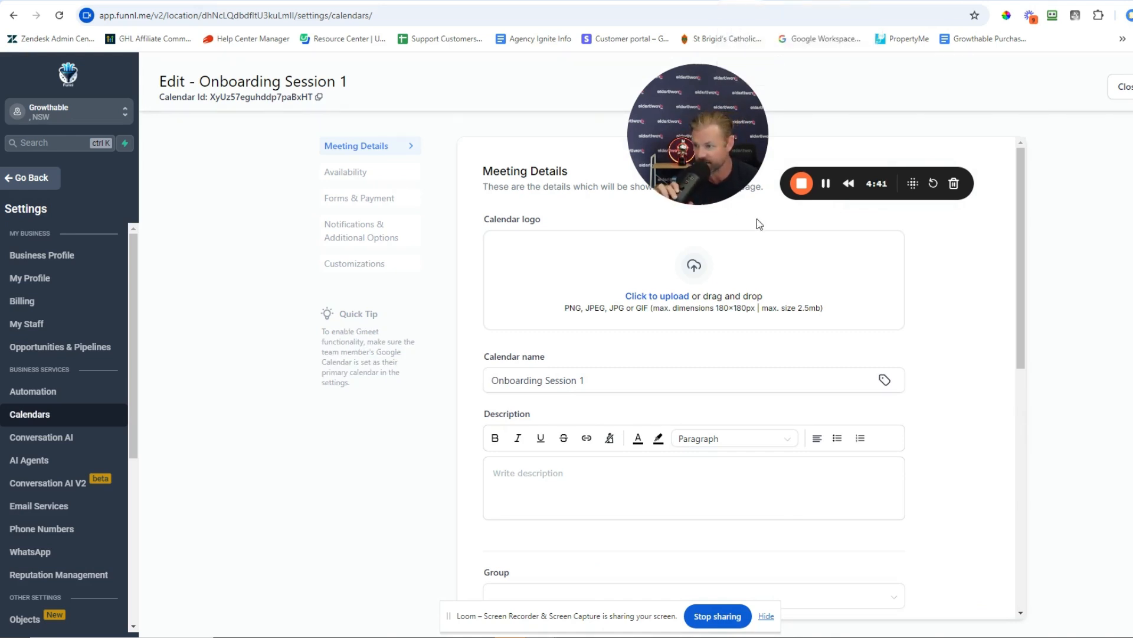
pyautogui.moveTo(690, 96); pyautogui.dragTo(283, 228)
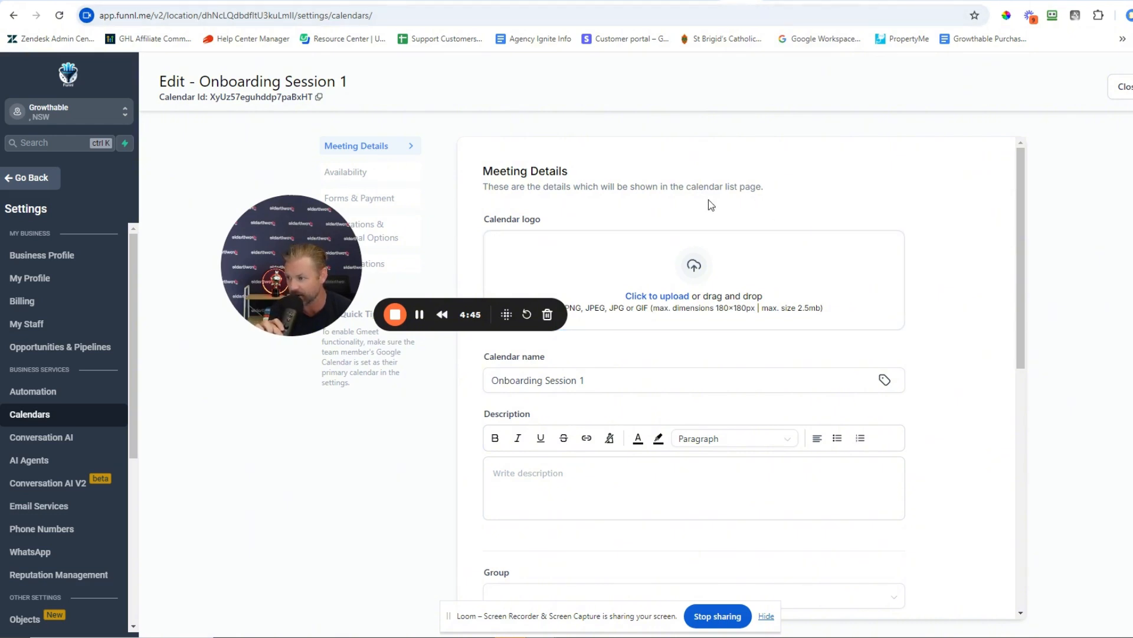
pyautogui.scroll(-6, 791, 248)
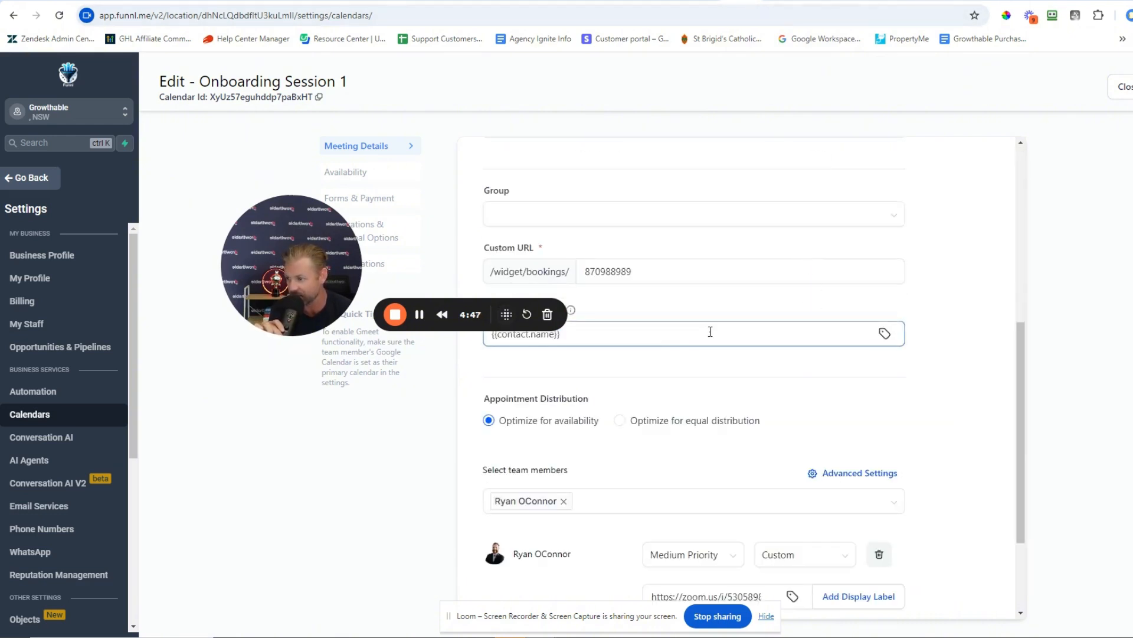
pyautogui.scroll(-3, 708, 328)
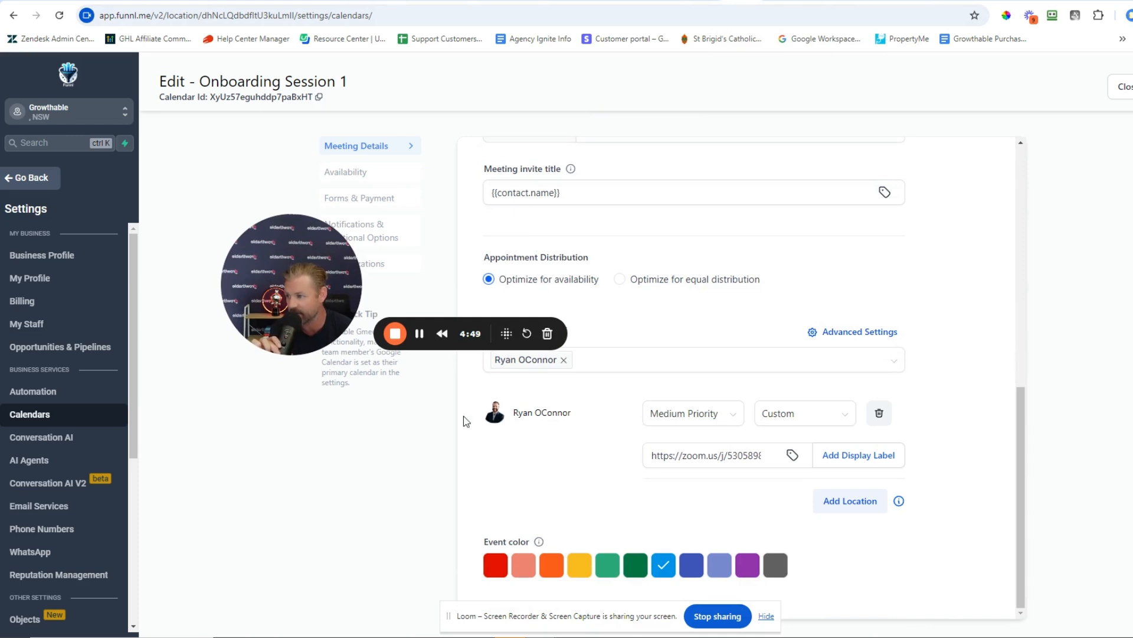
pyautogui.moveTo(472, 346); pyautogui.dragTo(349, 543)
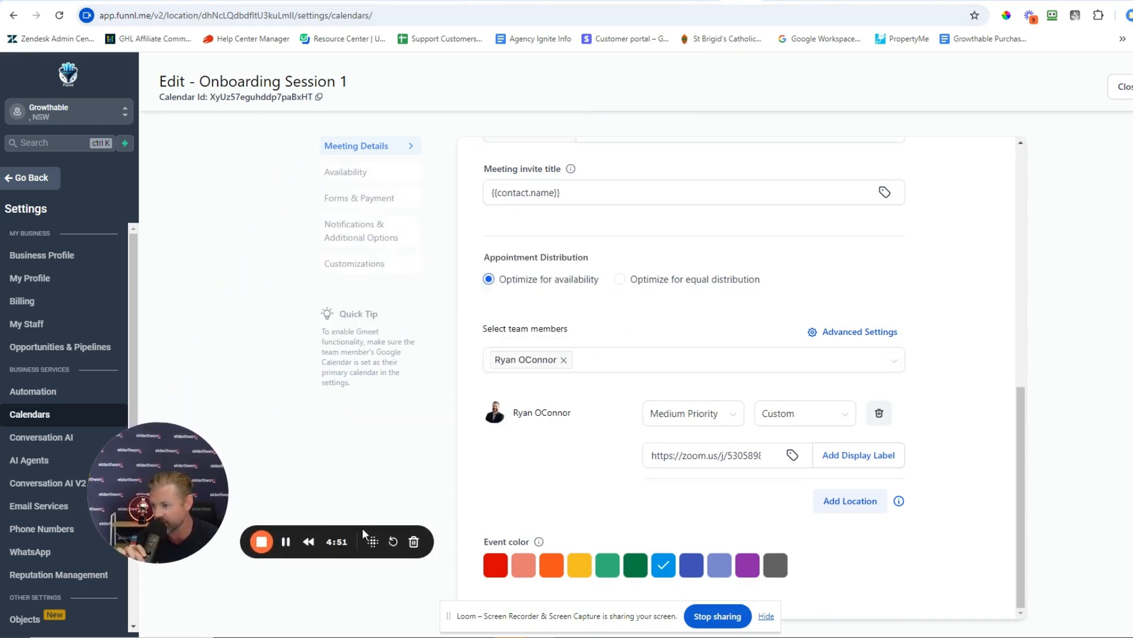
# Step: Add a second team member to the Onboarding Session 1 calendar
pyautogui.click(630, 365)
pyautogui.click(583, 463)
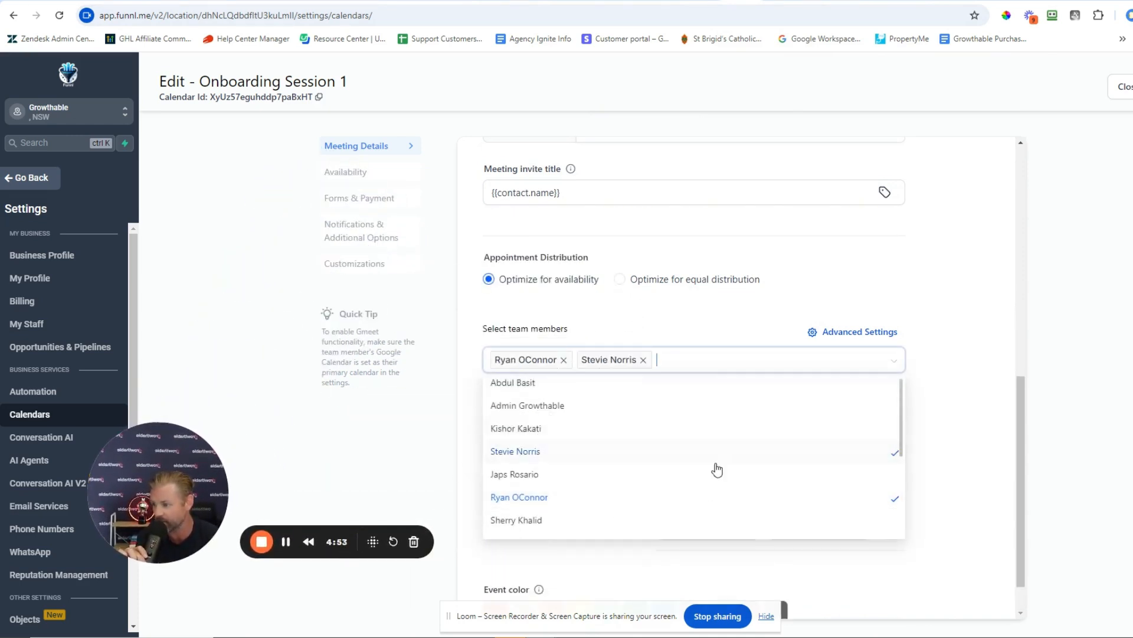
pyautogui.click(716, 332)
pyautogui.scroll(-1, 650, 368)
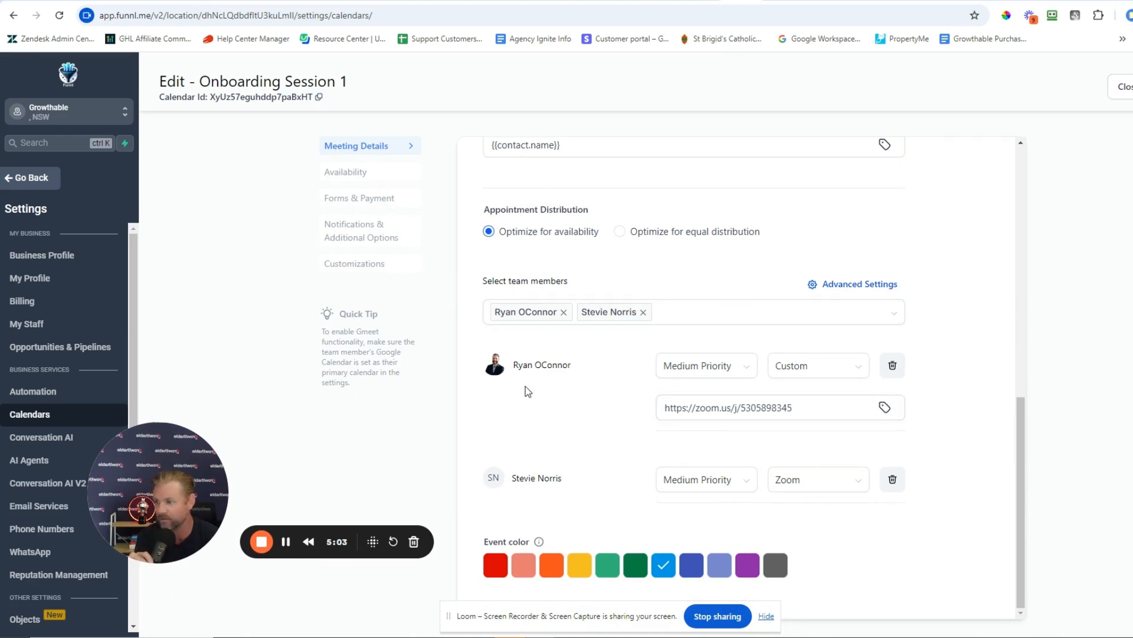
# Step: Examine the first team member's custom meeting link and location options, and the advanced reschedule and new appointment preferences
pyautogui.moveTo(848, 405); pyautogui.dragTo(632, 409)
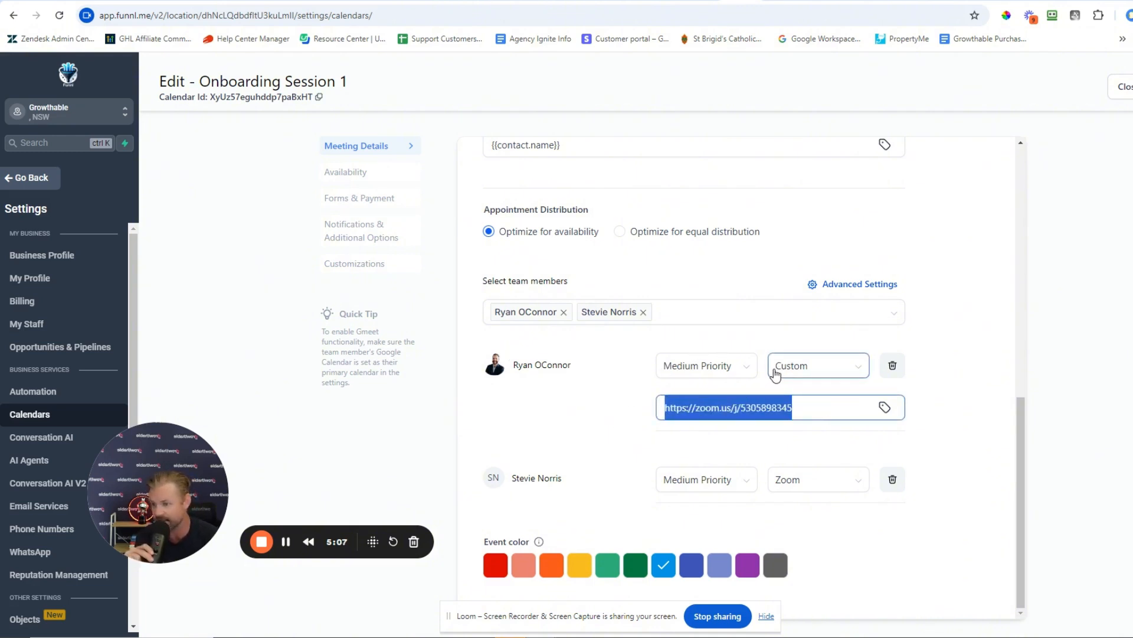
pyautogui.click(814, 369)
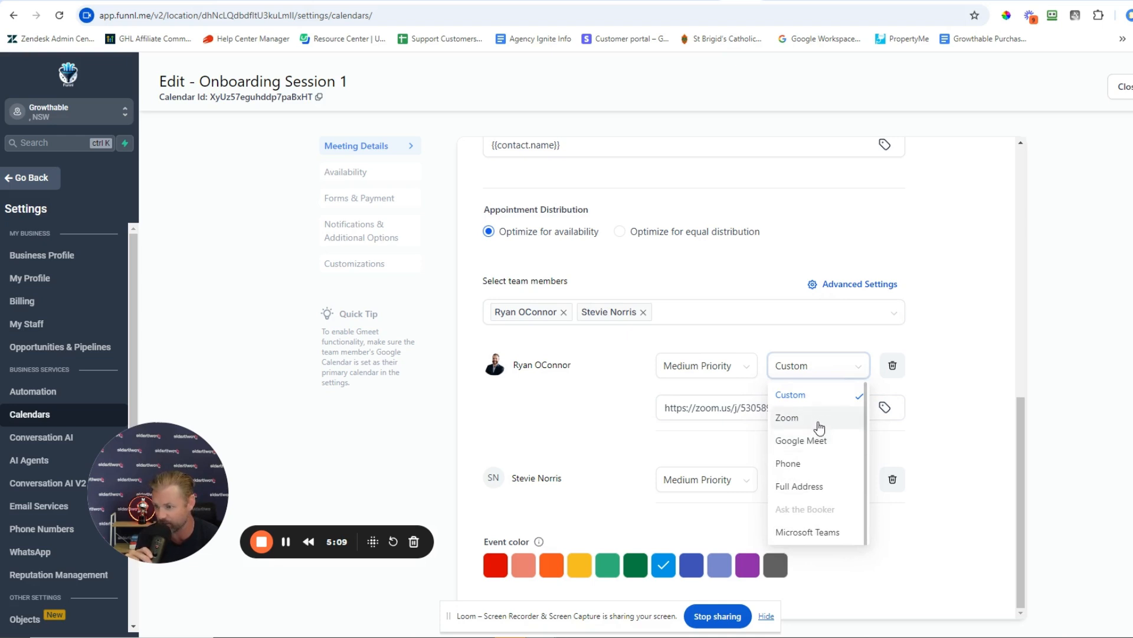
pyautogui.scroll(-1, 825, 432)
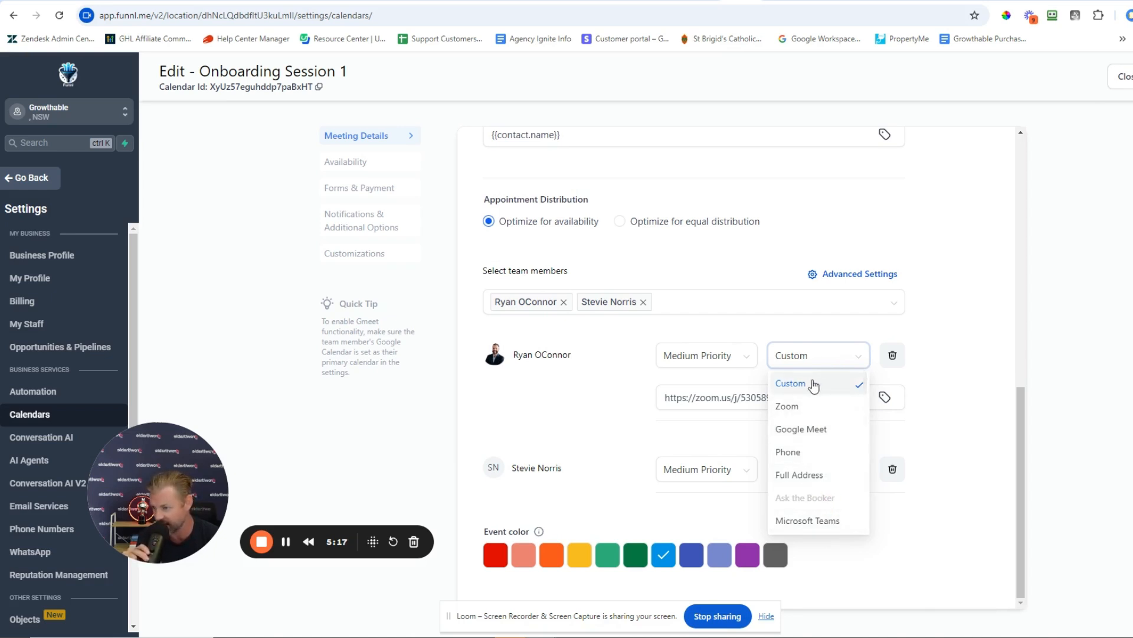
pyautogui.click(612, 397)
pyautogui.moveTo(798, 395); pyautogui.dragTo(547, 400)
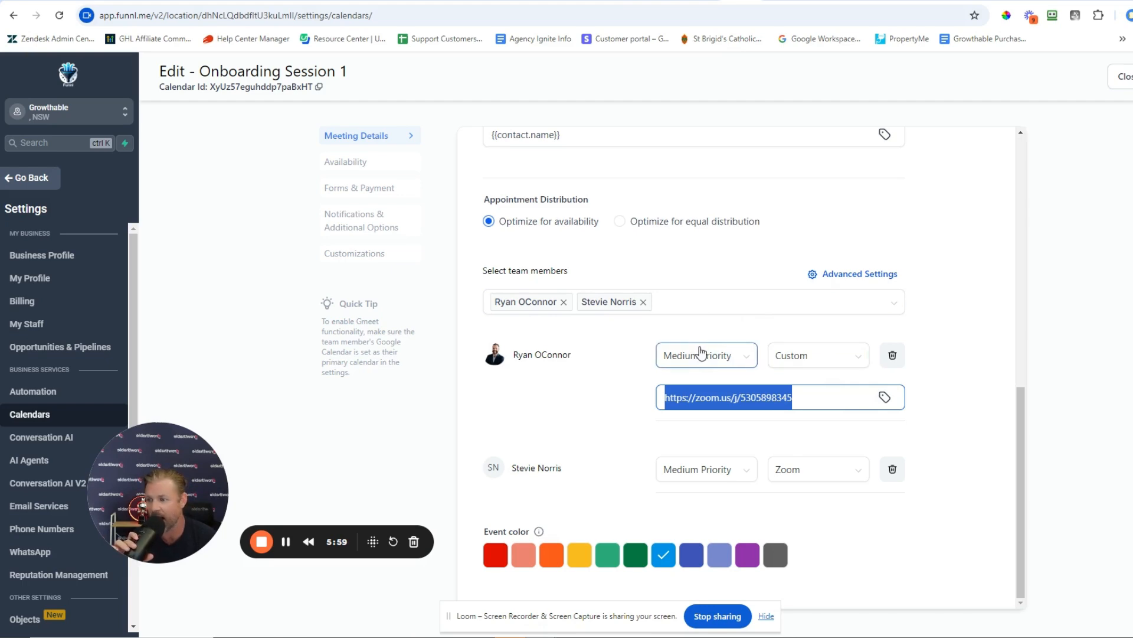
pyautogui.click(867, 276)
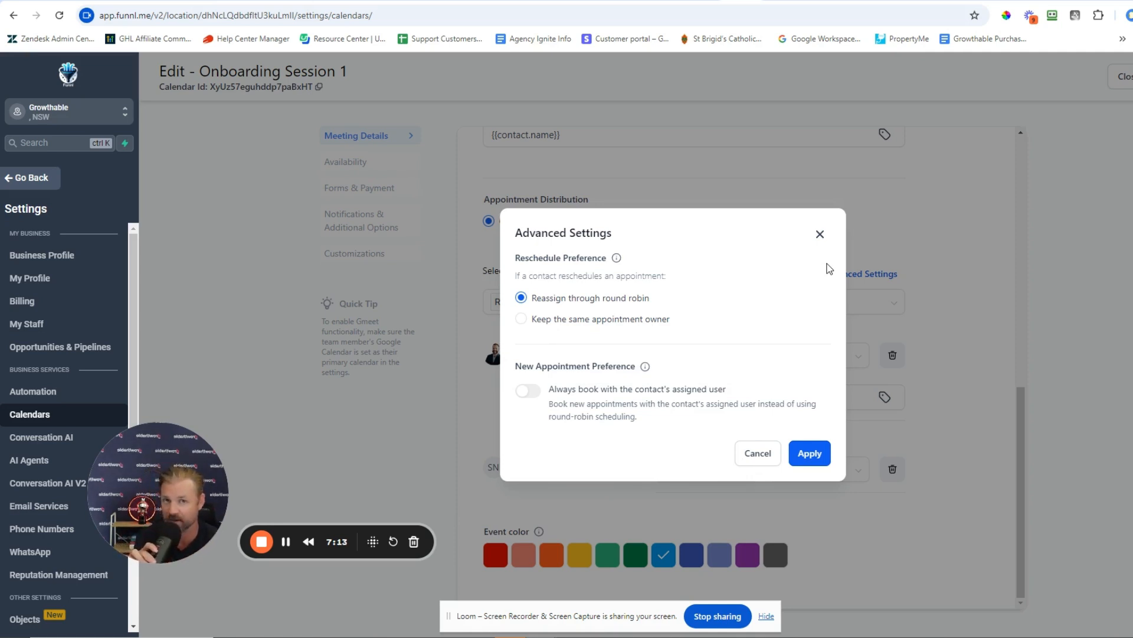
pyautogui.click(819, 234)
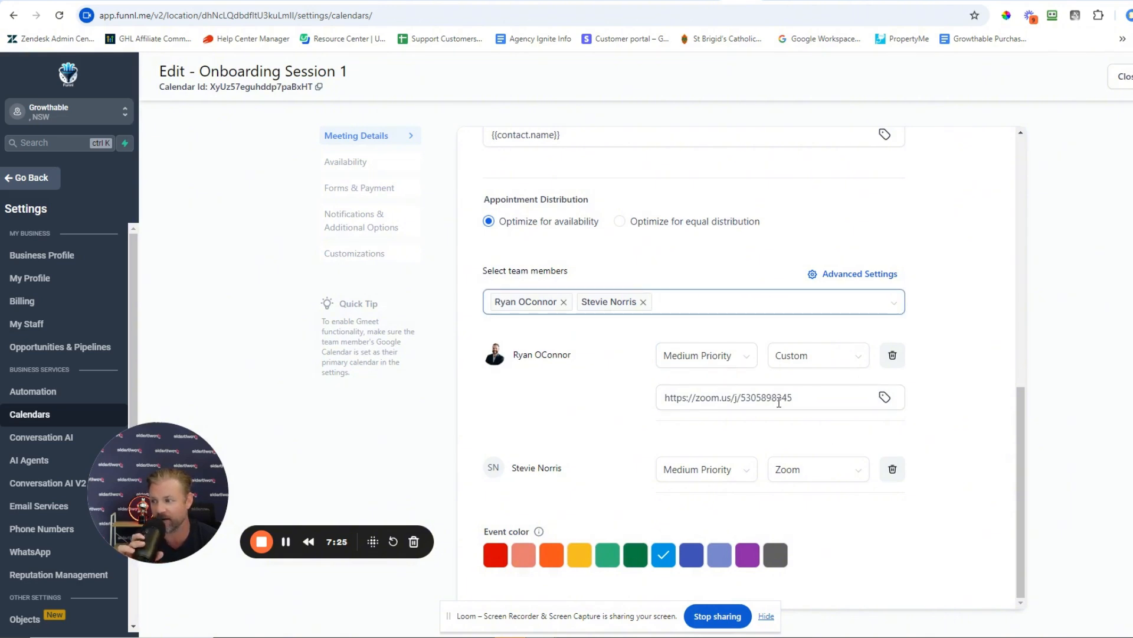
# Step: Remove the second team member from the calendar and check the remaining meeting details
pyautogui.click(893, 469)
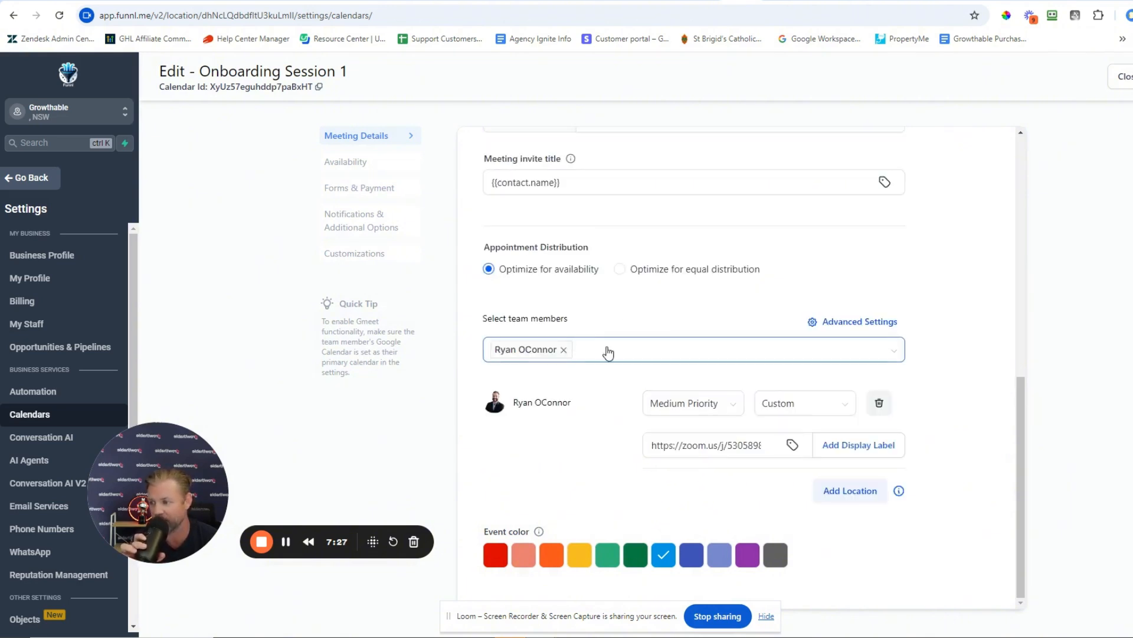
pyautogui.scroll(5, 658, 409)
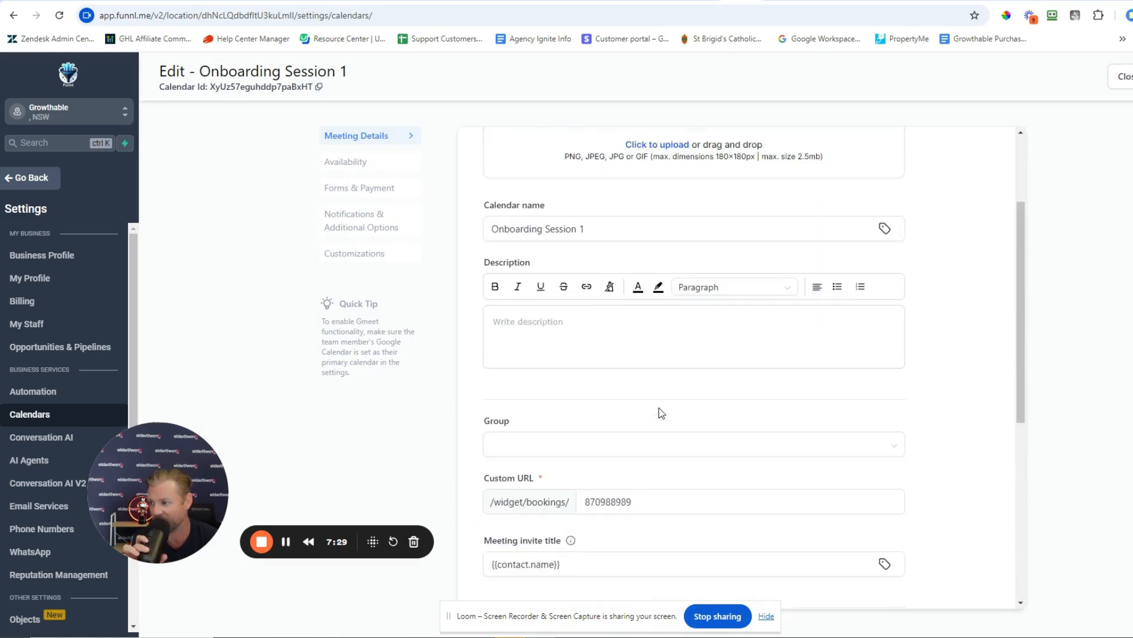
pyautogui.scroll(-5, 822, 372)
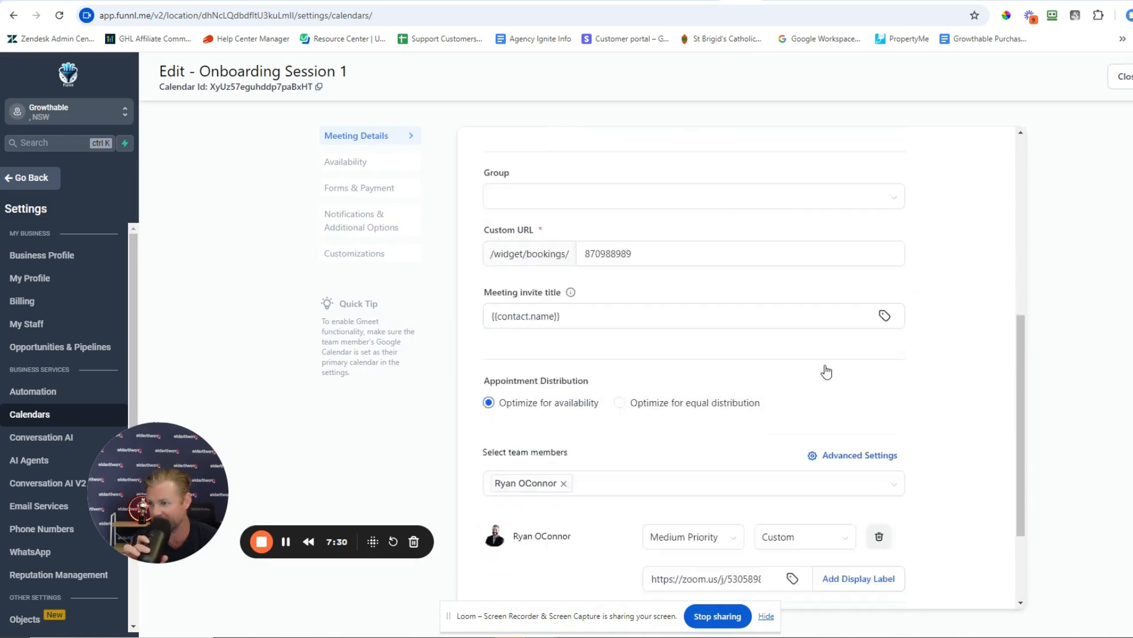
# Step: Enable Sunday and Saturday in the calendar's weekly available hours
pyautogui.click(346, 162)
pyautogui.scroll(5, 647, 275)
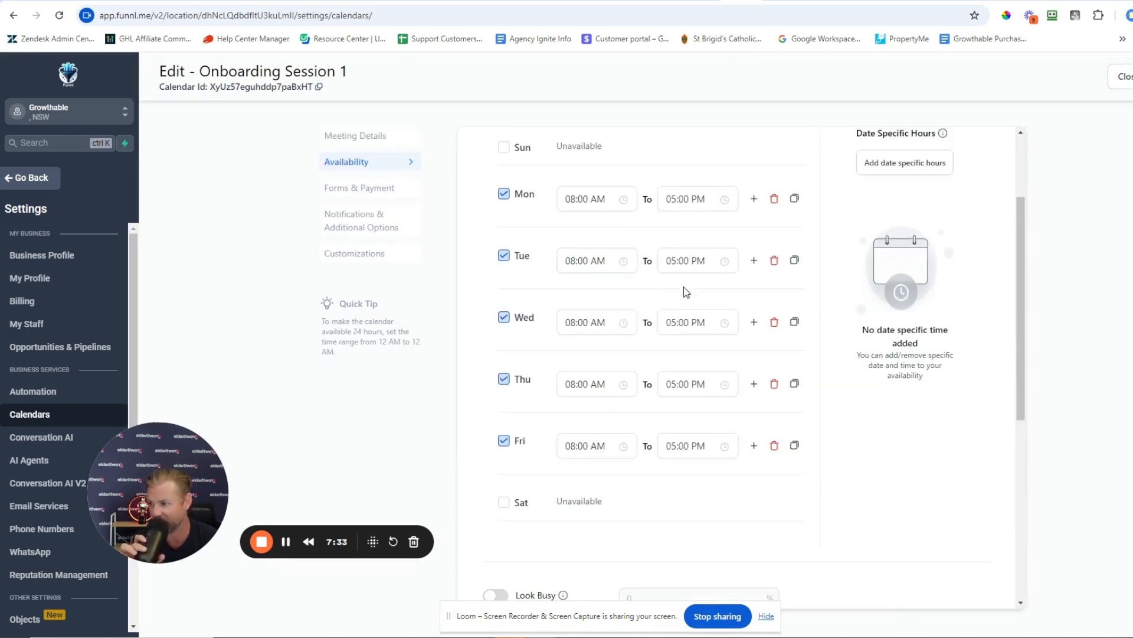
pyautogui.scroll(2, 791, 296)
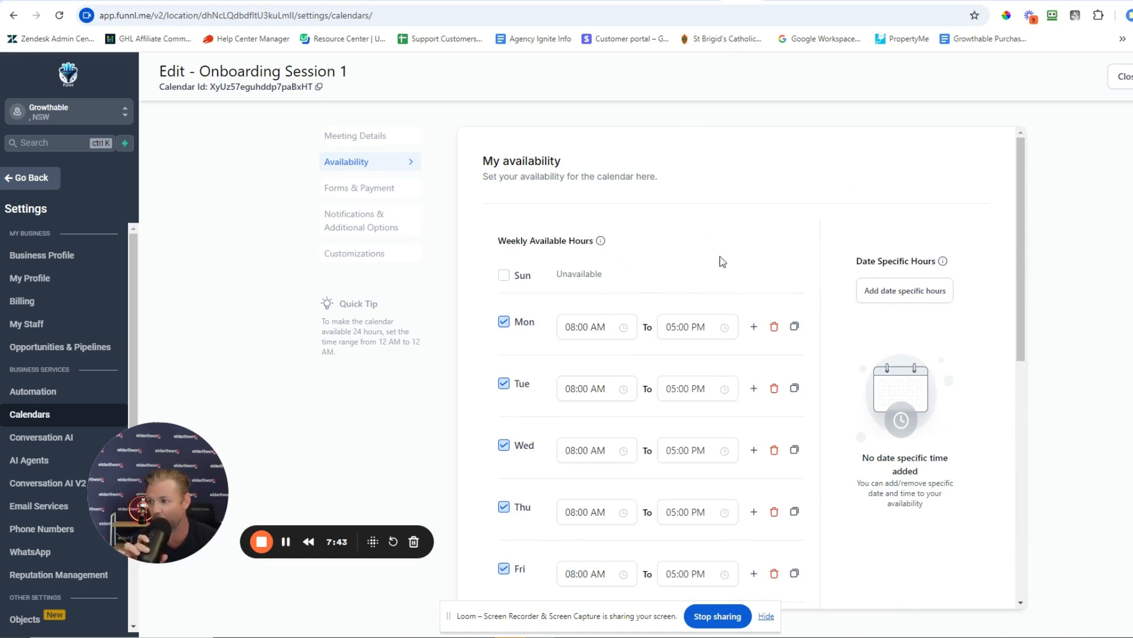
pyautogui.click(504, 276)
pyautogui.scroll(-6, 559, 445)
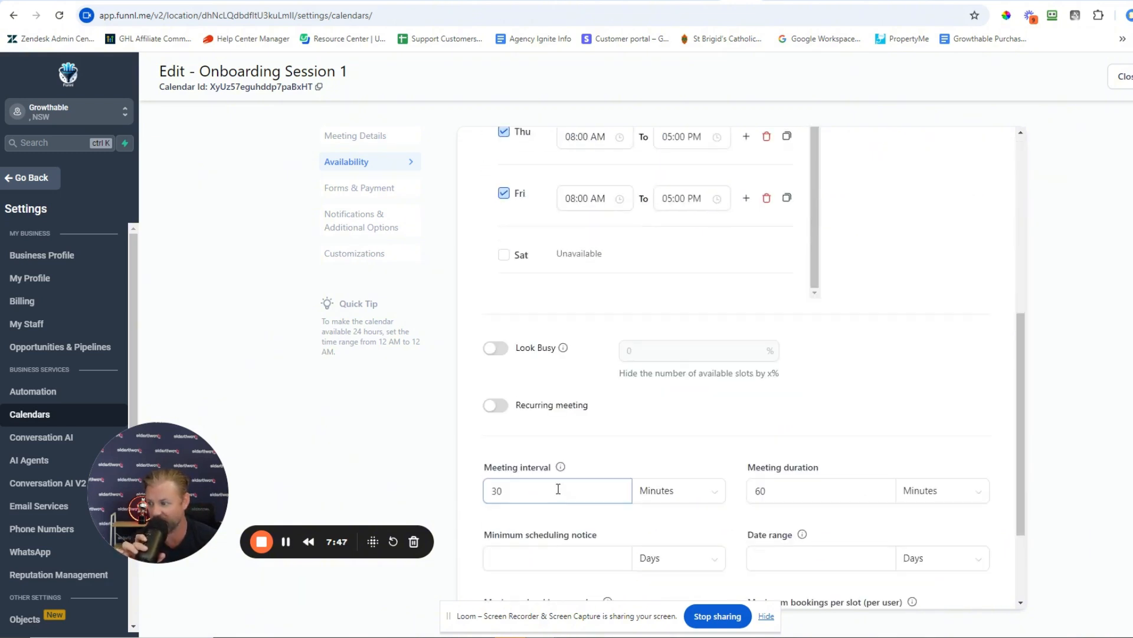
pyautogui.click(503, 254)
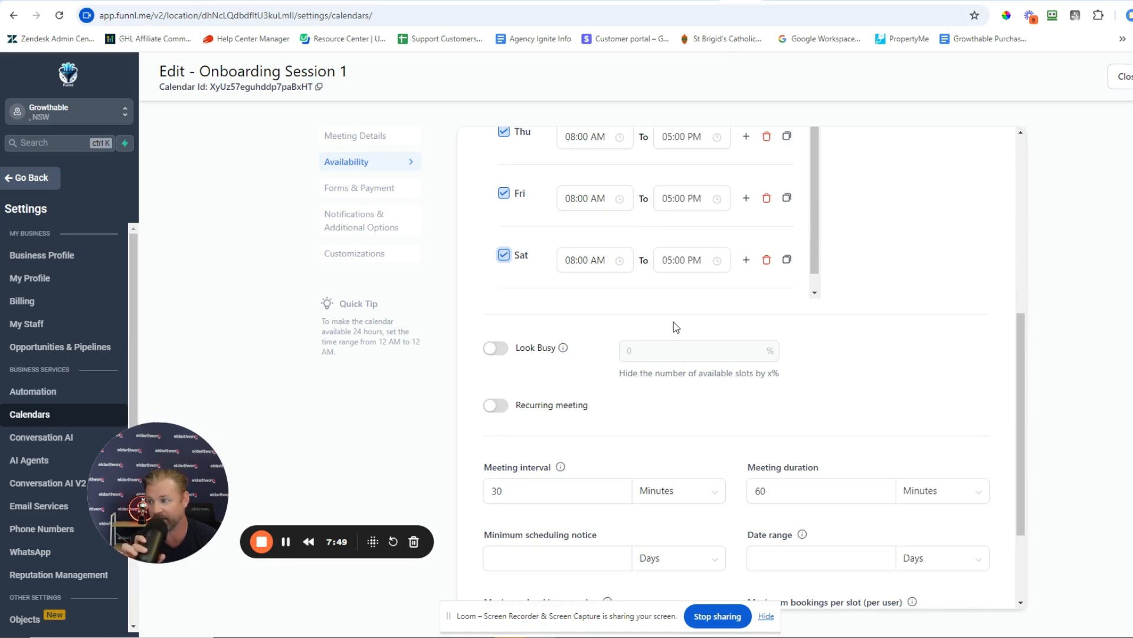
pyautogui.scroll(5, 601, 292)
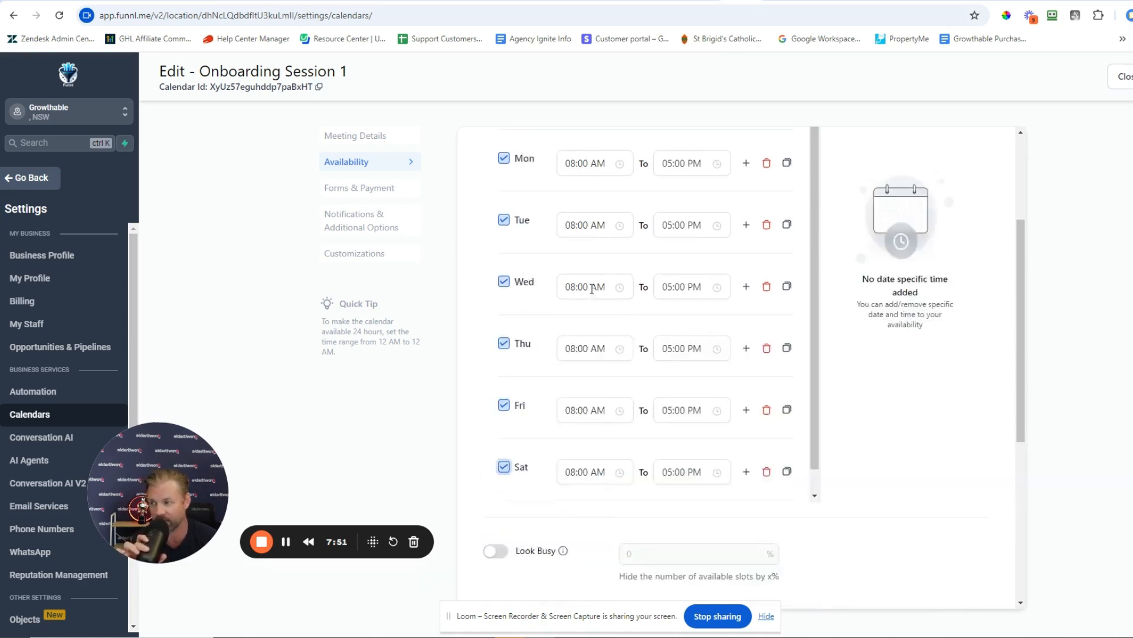
# Step: Review the weekly available hours and set the calendar's meeting interval to 15 minutes
pyautogui.scroll(3, 592, 289)
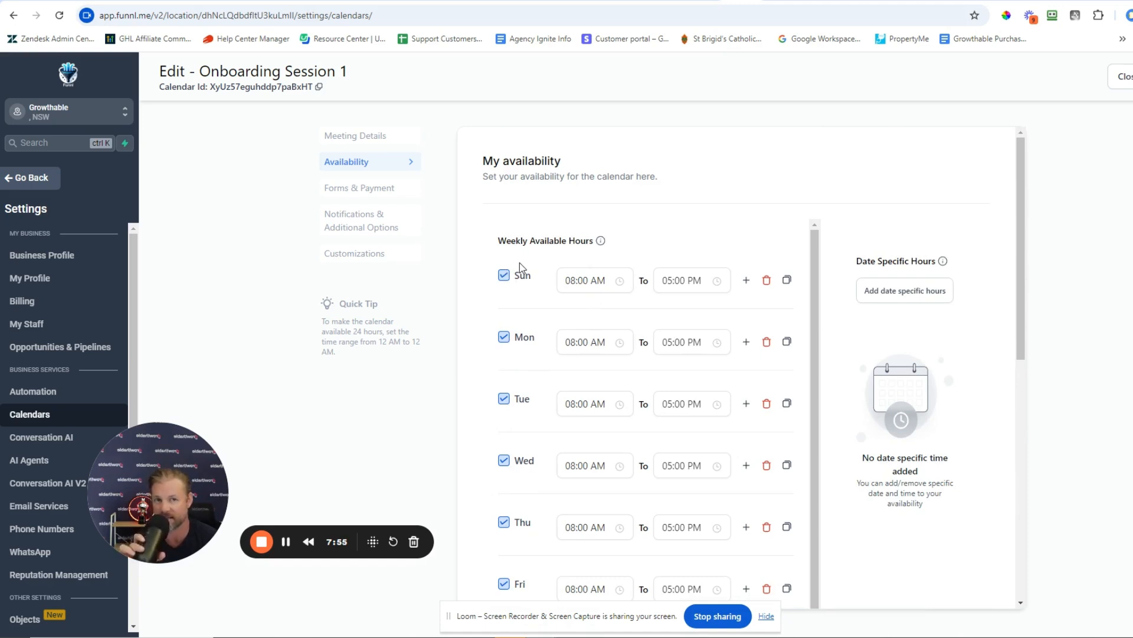
pyautogui.scroll(-1, 745, 419)
pyautogui.scroll(-1, 747, 420)
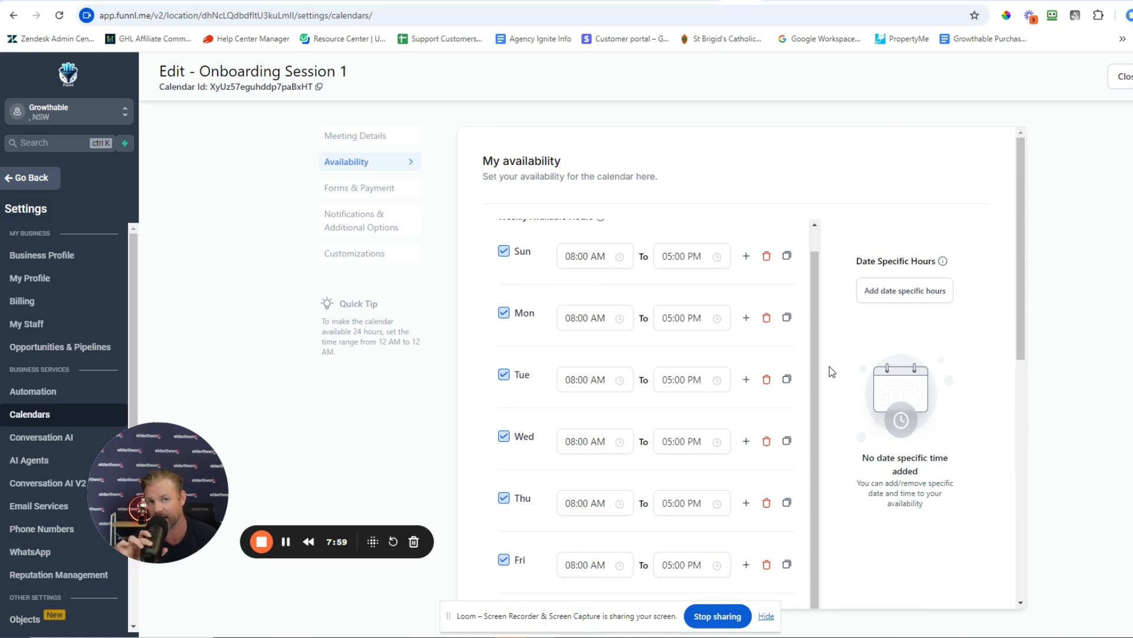
pyautogui.moveTo(1020, 192); pyautogui.dragTo(1018, 412)
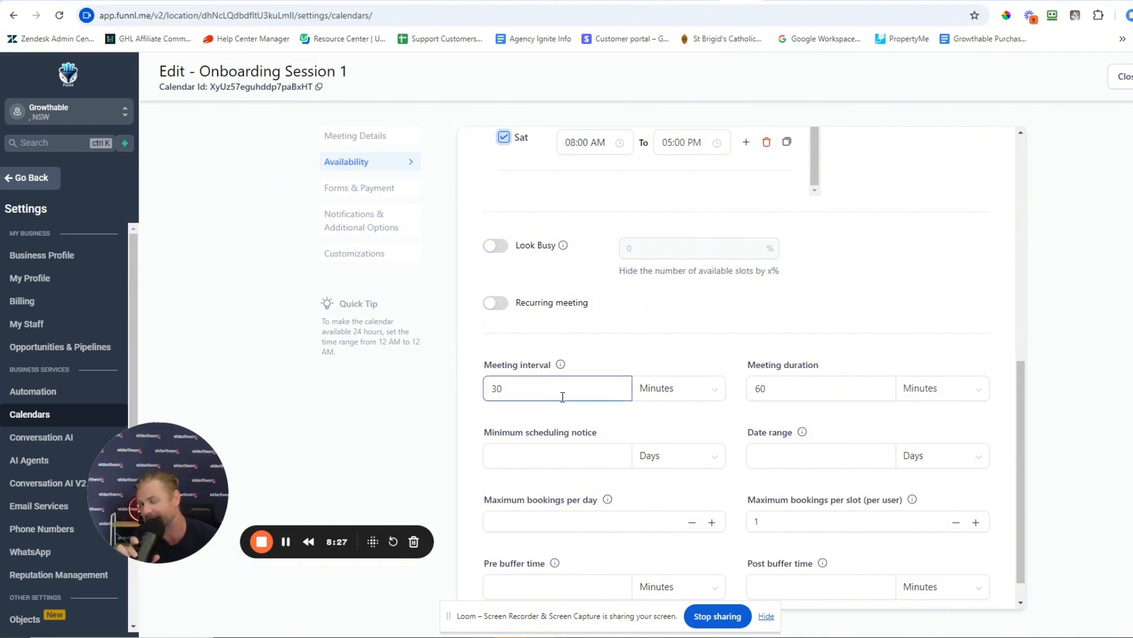
pyautogui.moveTo(563, 397); pyautogui.dragTo(340, 405)
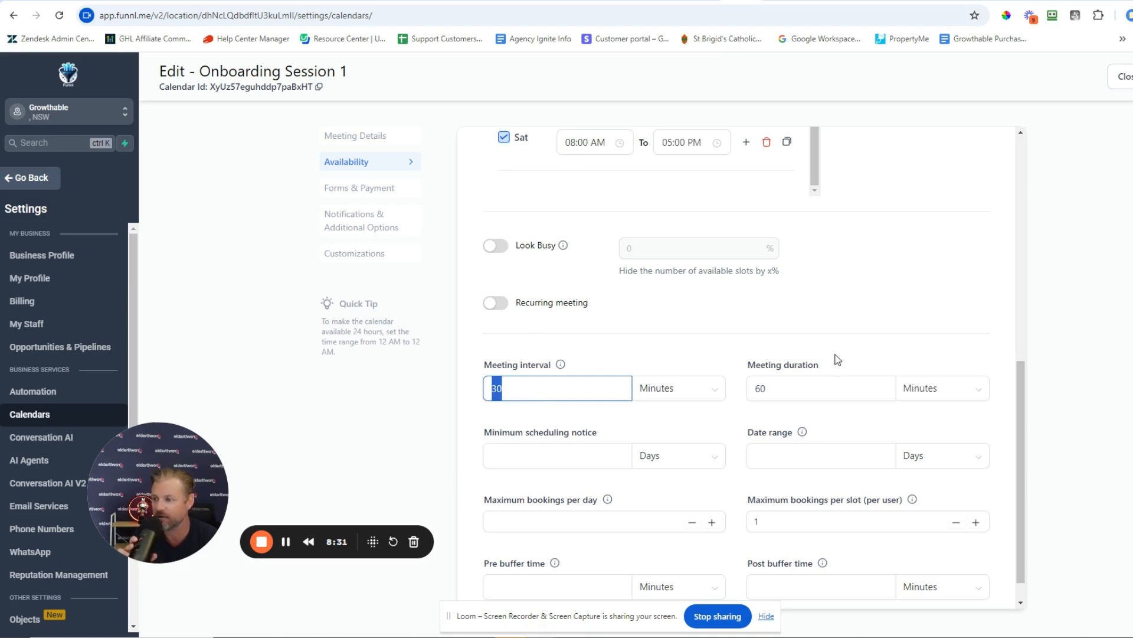
pyautogui.moveTo(830, 387); pyautogui.dragTo(593, 379)
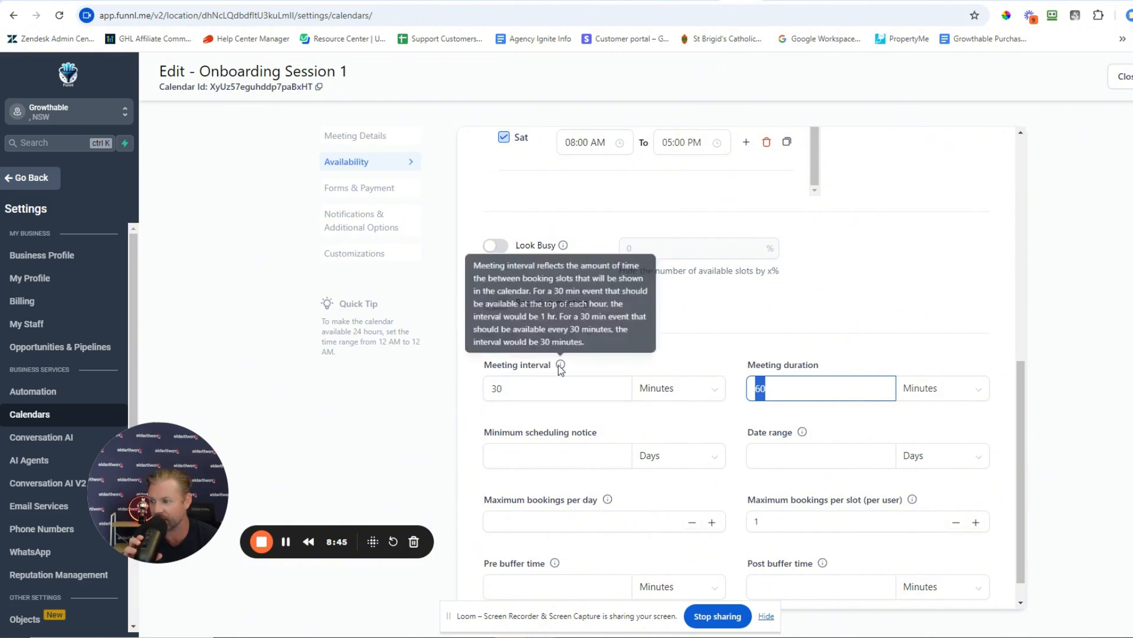
pyautogui.doubleClick(499, 391)
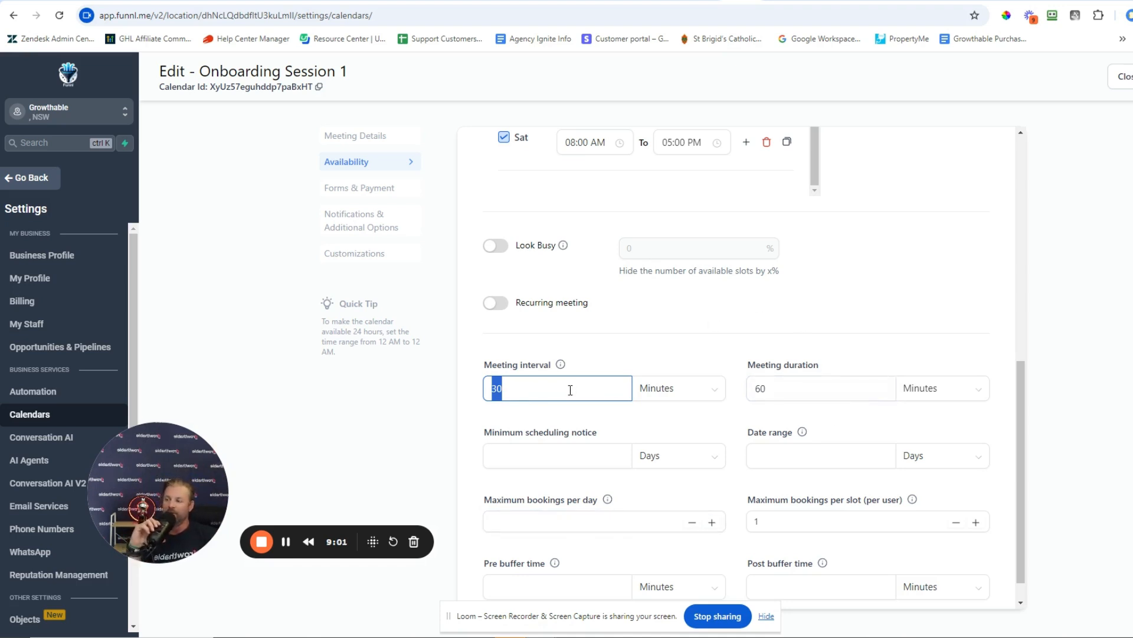
pyautogui.moveTo(572, 390); pyautogui.dragTo(120, 405)
pyautogui.write('15')
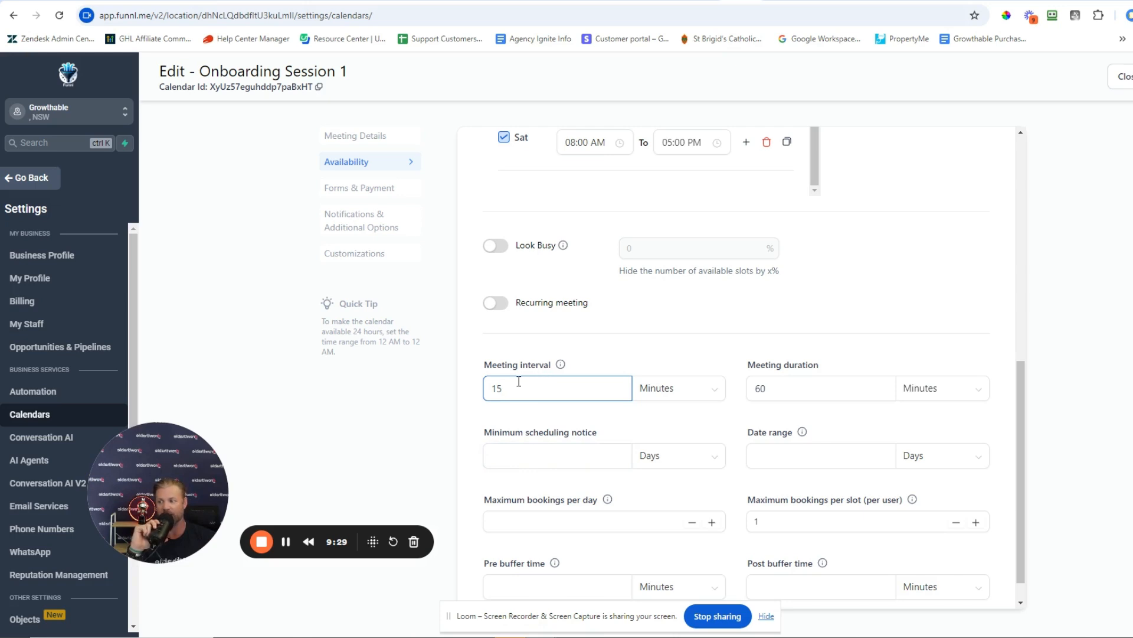
pyautogui.moveTo(515, 387); pyautogui.dragTo(454, 436)
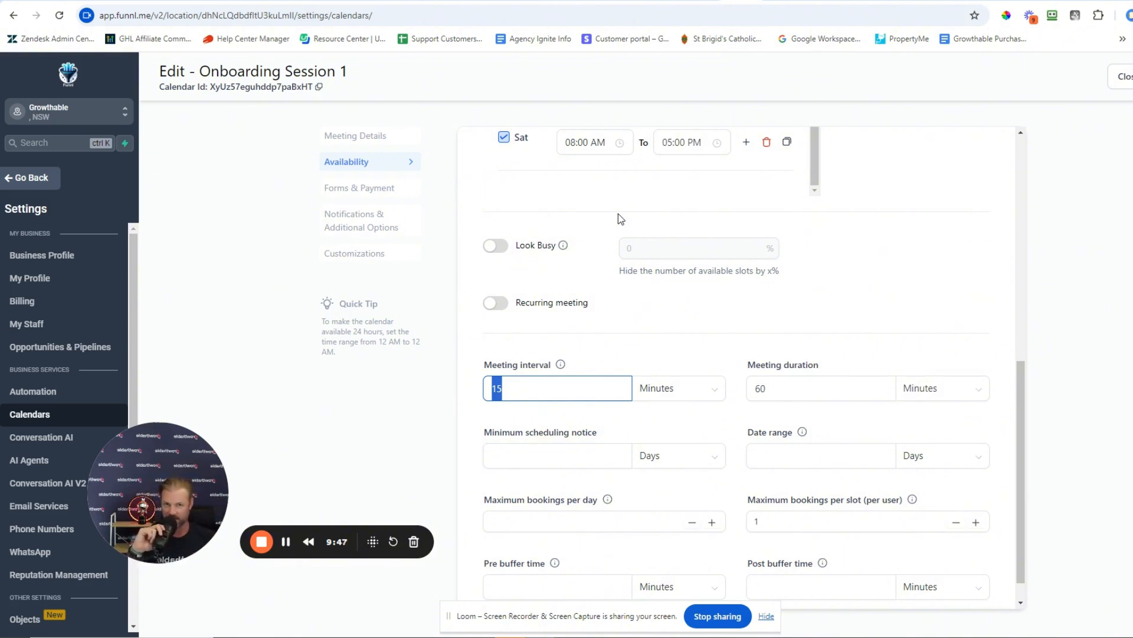
pyautogui.click(562, 392)
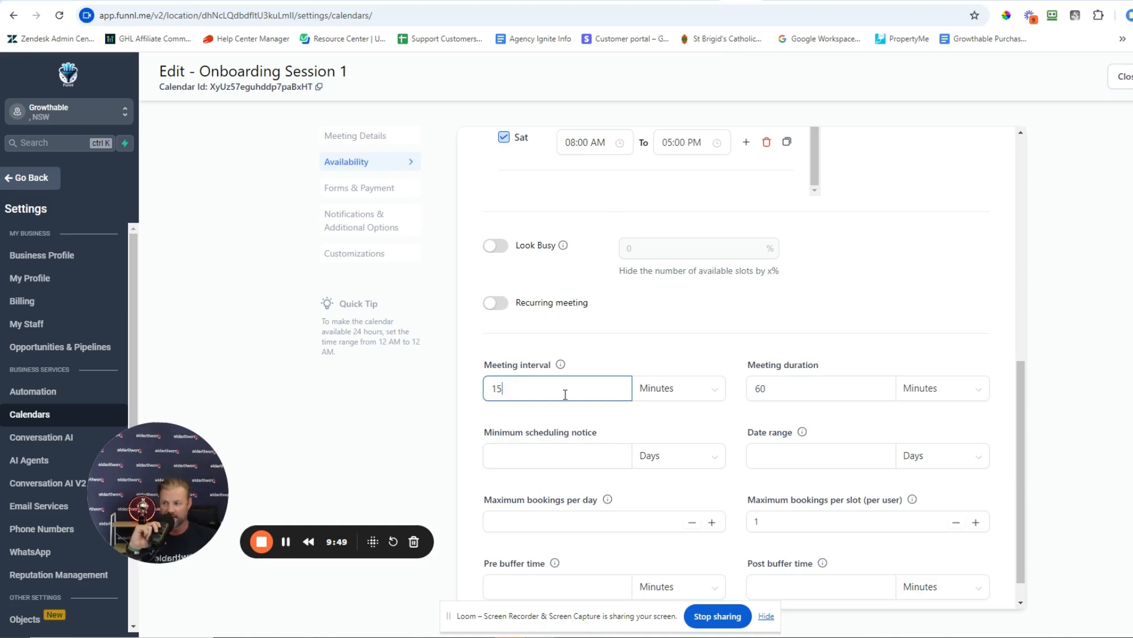
pyautogui.moveTo(550, 364)
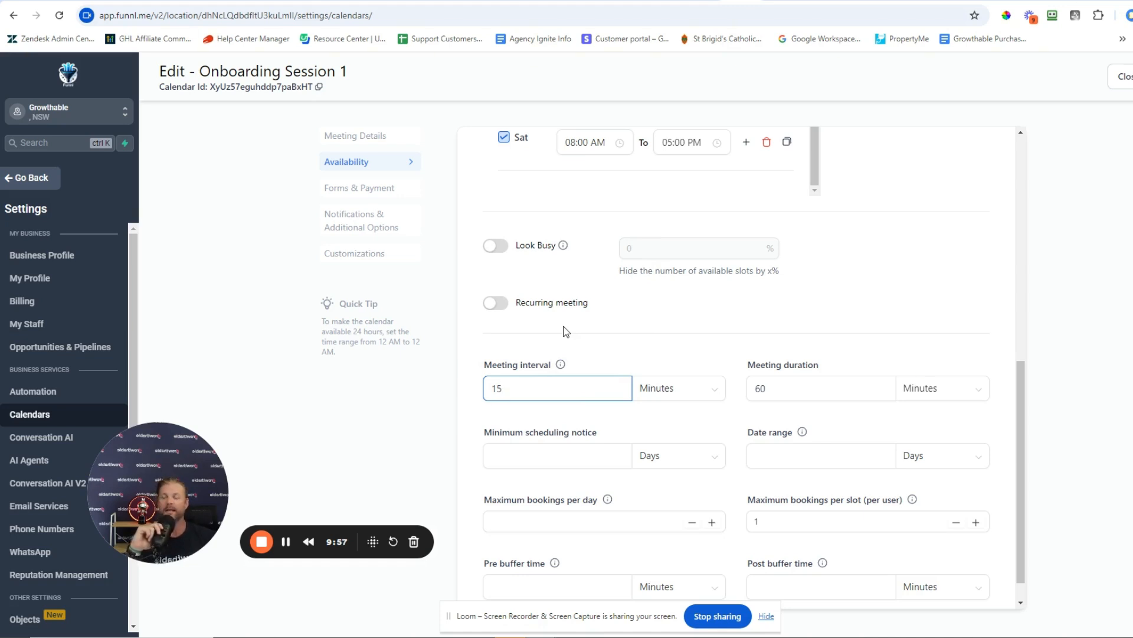
pyautogui.moveTo(518, 389); pyautogui.dragTo(380, 411)
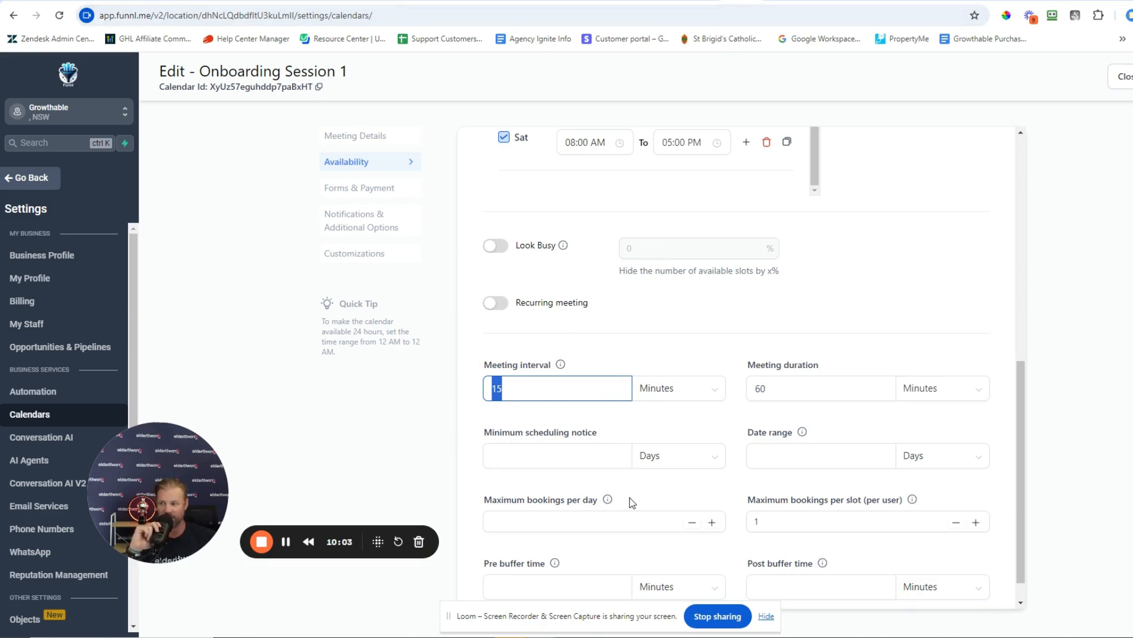
pyautogui.moveTo(501, 402); pyautogui.dragTo(519, 403)
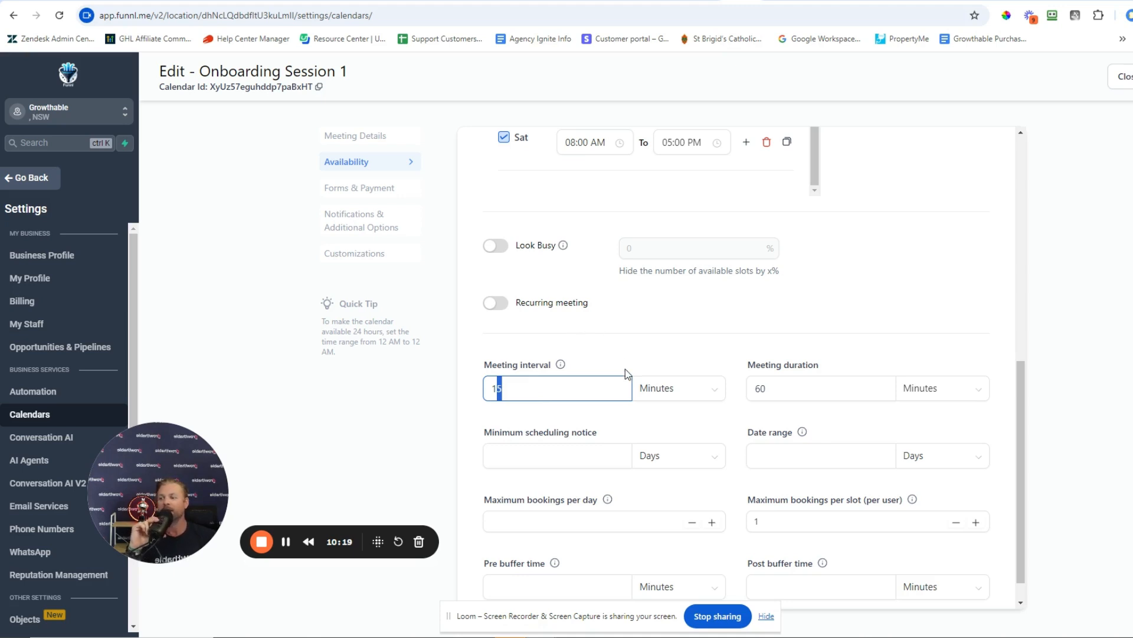
# Step: Set the calendar's booking date range to 15 days
pyautogui.scroll(-1, 682, 355)
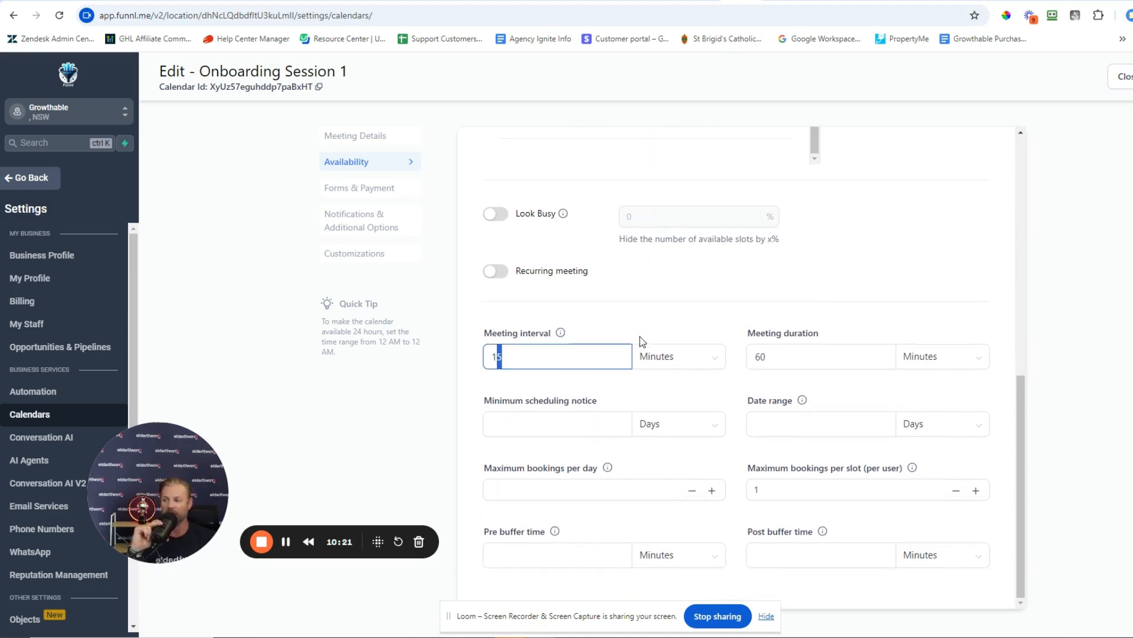
pyautogui.click(544, 422)
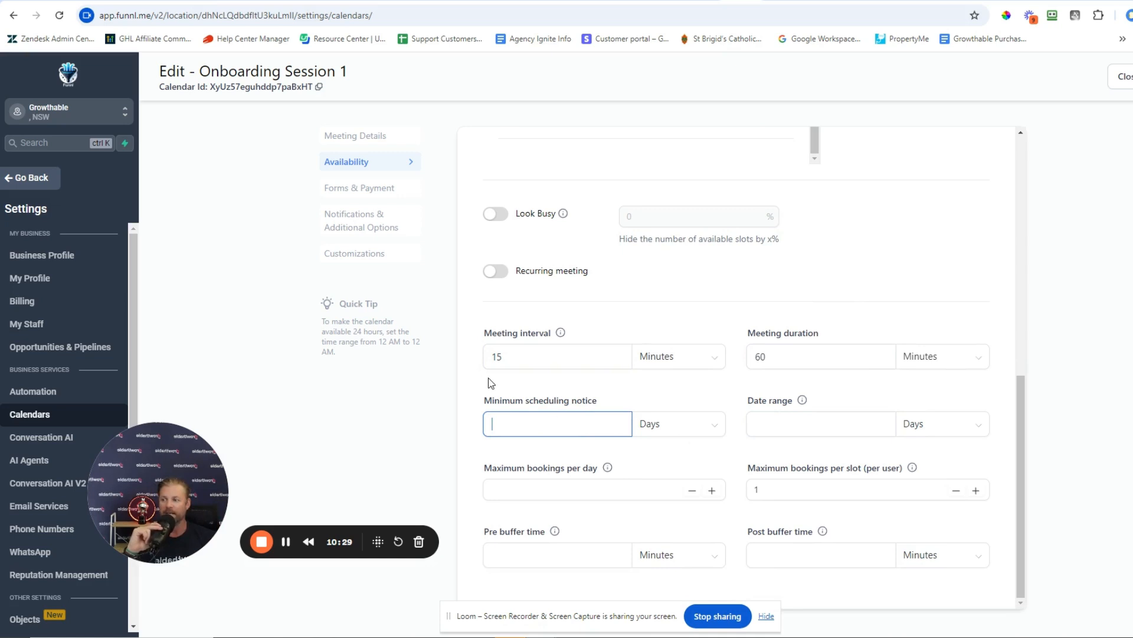
pyautogui.click(801, 417)
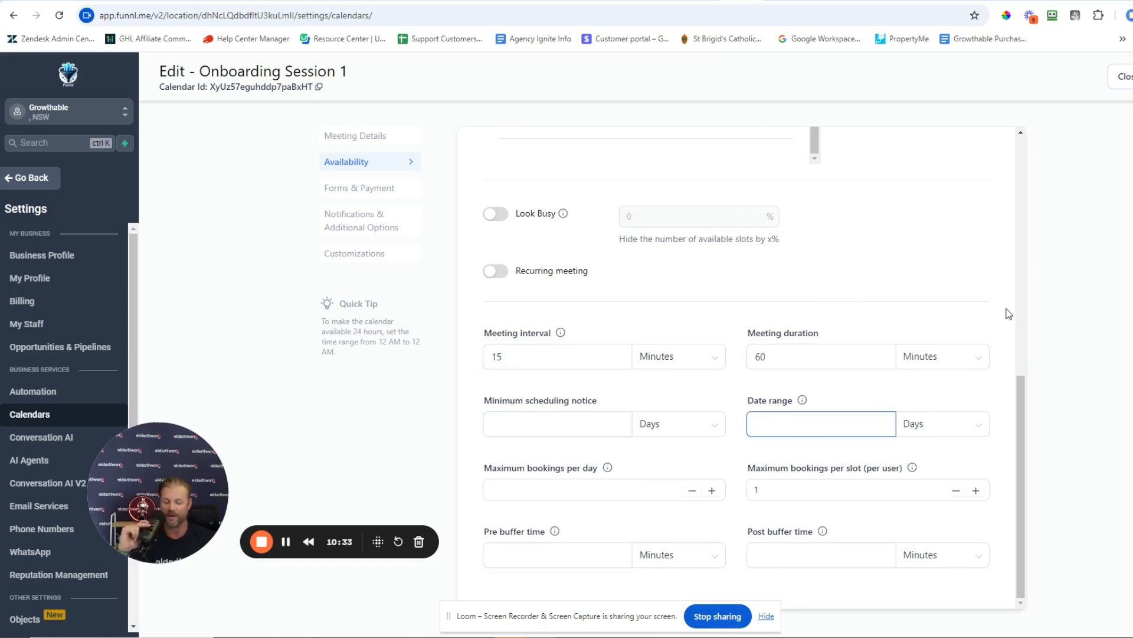
pyautogui.write('15')
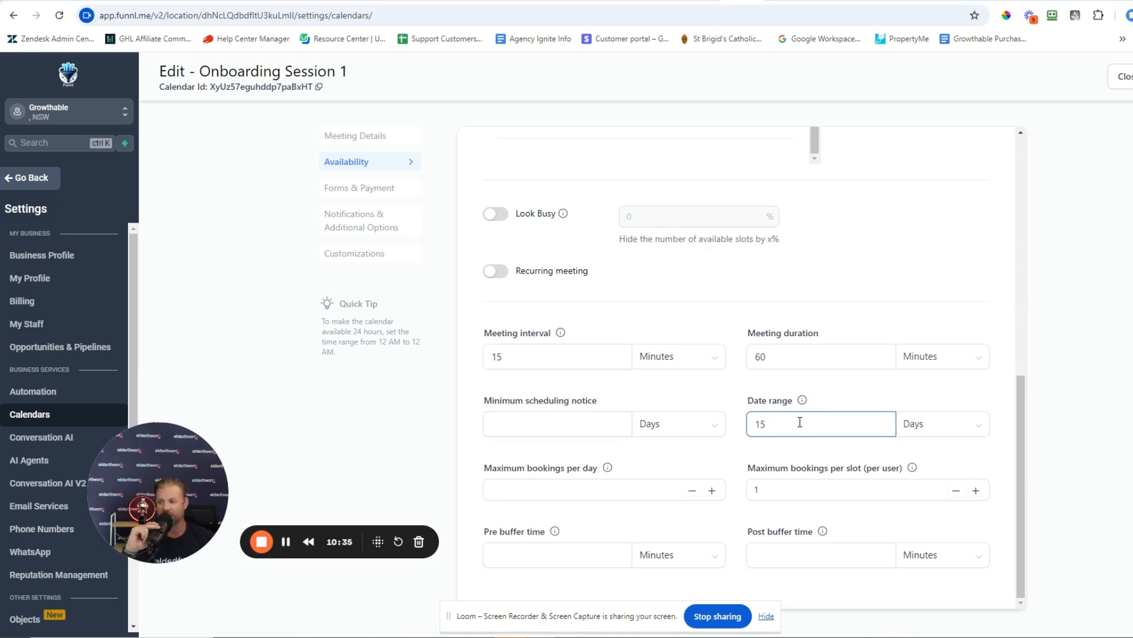
pyautogui.moveTo(807, 400)
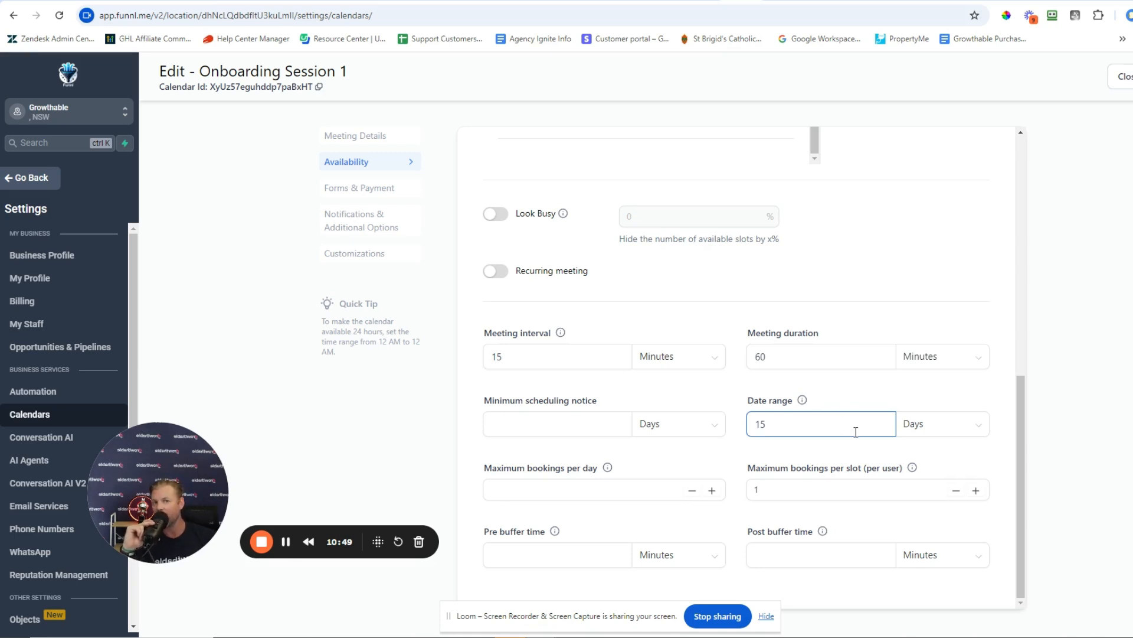
pyautogui.doubleClick(795, 428)
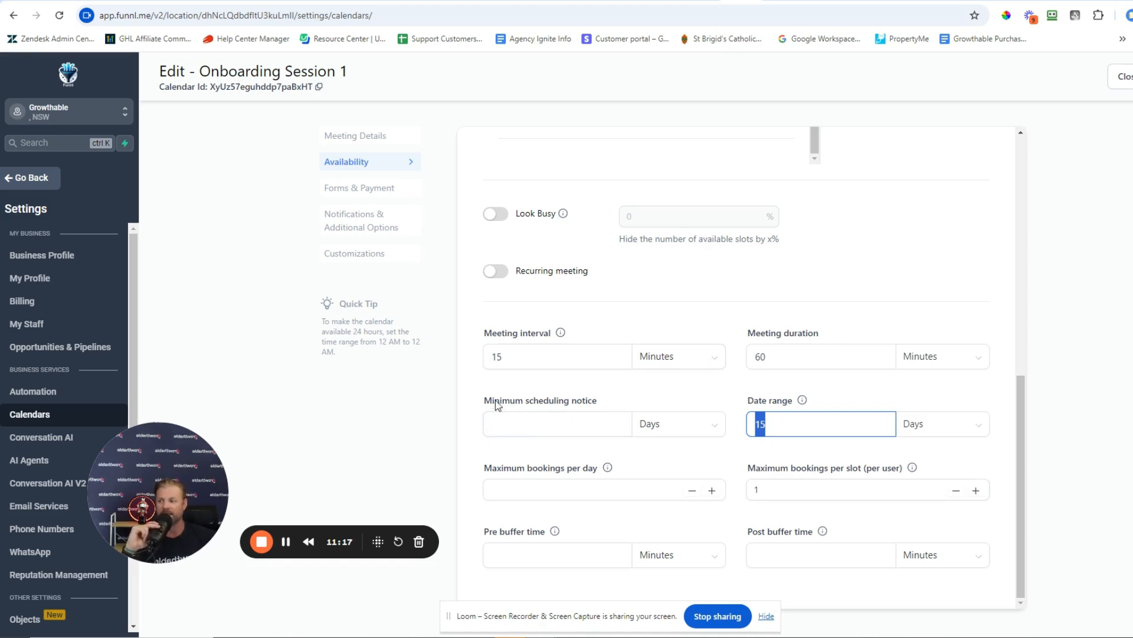
# Step: Examine the minimum scheduling notice and maximum bookings per day settings alongside the meeting interval and duration
pyautogui.click(540, 426)
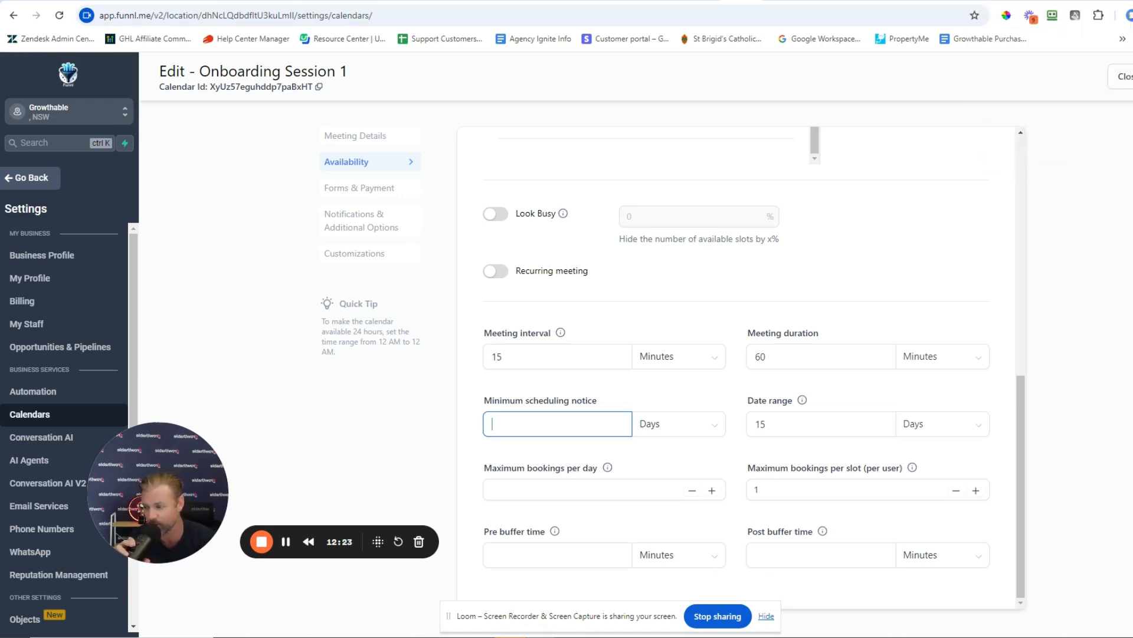
pyautogui.click(571, 491)
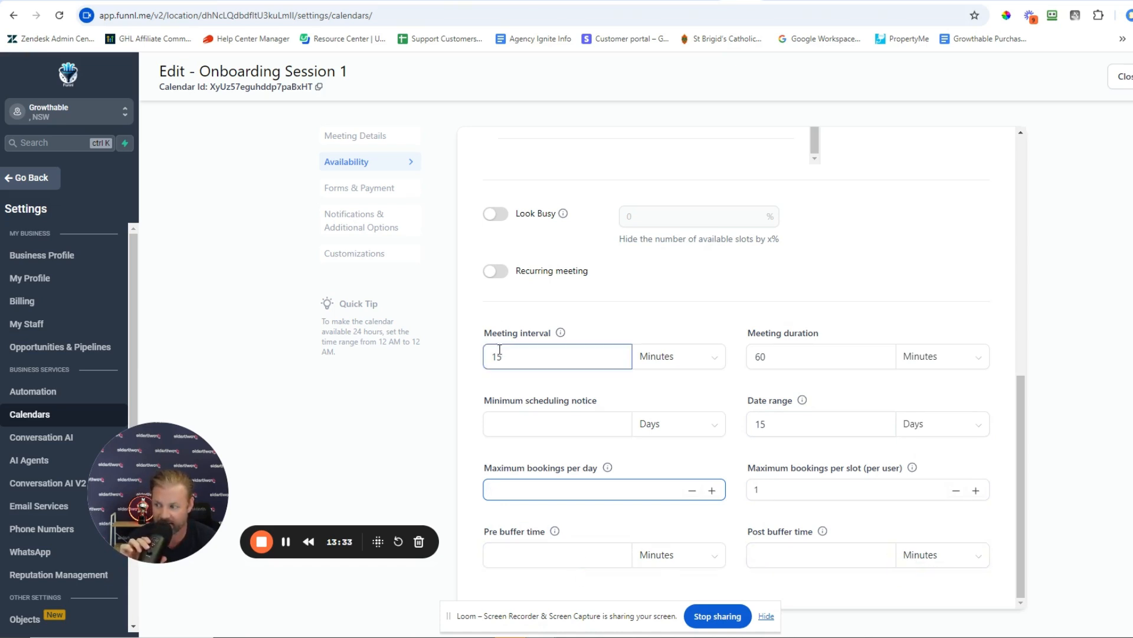
pyautogui.click(607, 499)
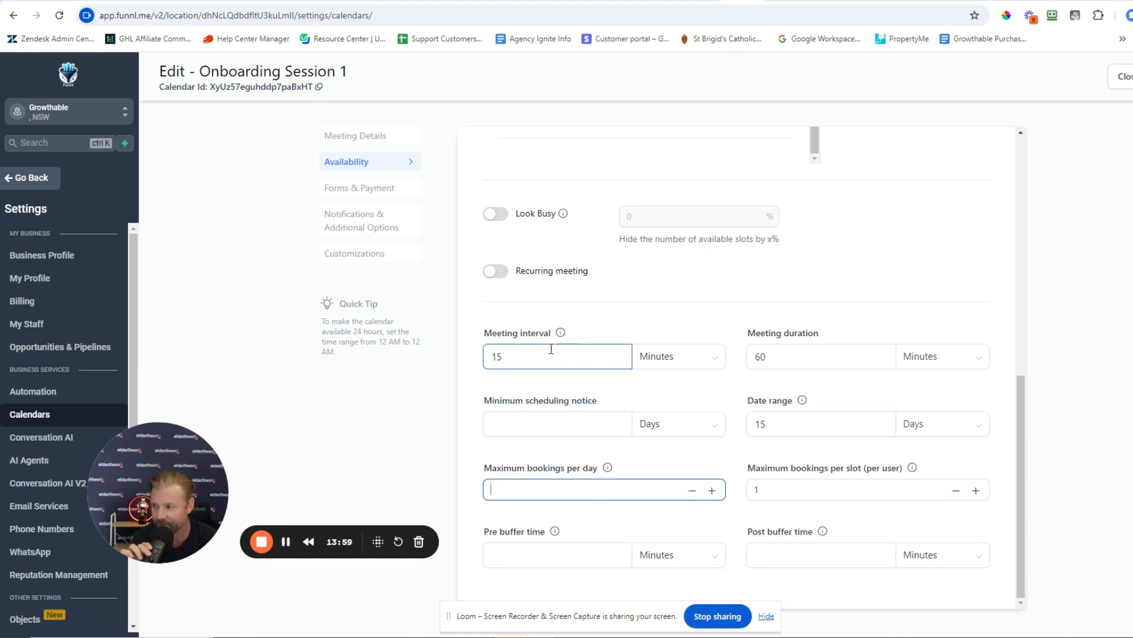
pyautogui.doubleClick(528, 356)
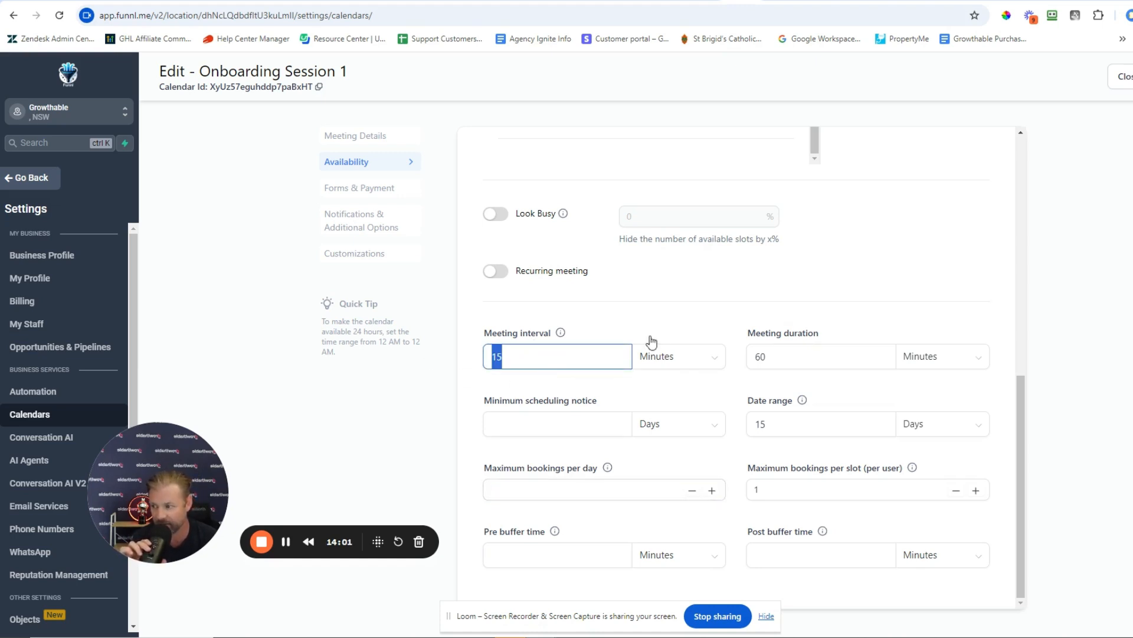
pyautogui.doubleClick(792, 356)
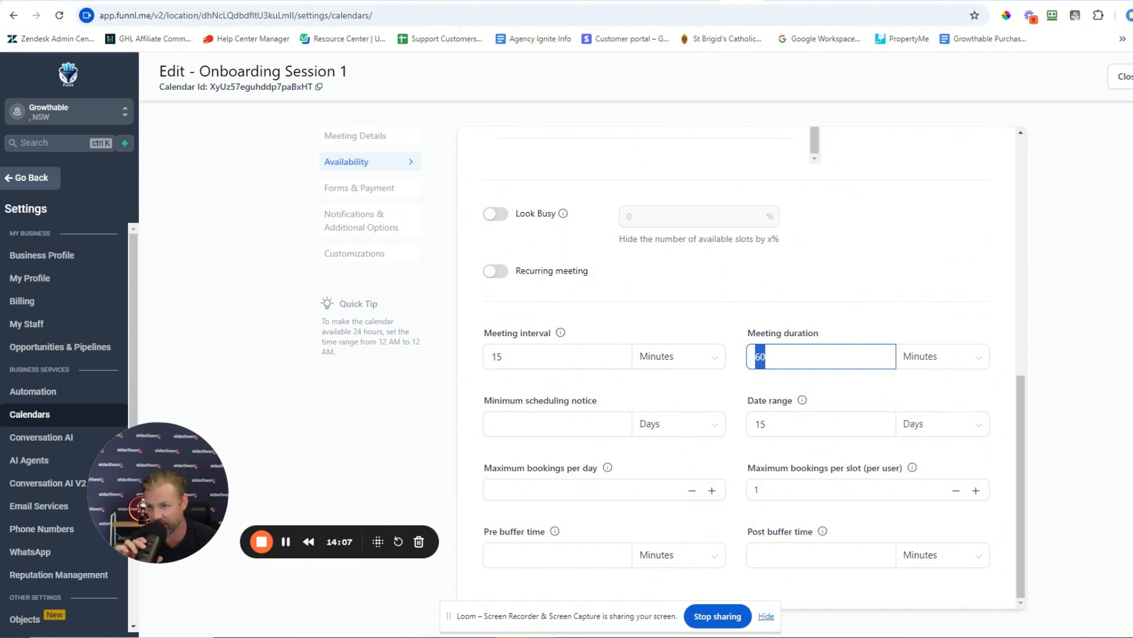
# Step: Show the calendar's Forms & Payment settings and open the choice of booking form
pyautogui.click(354, 190)
pyautogui.scroll(6, 702, 360)
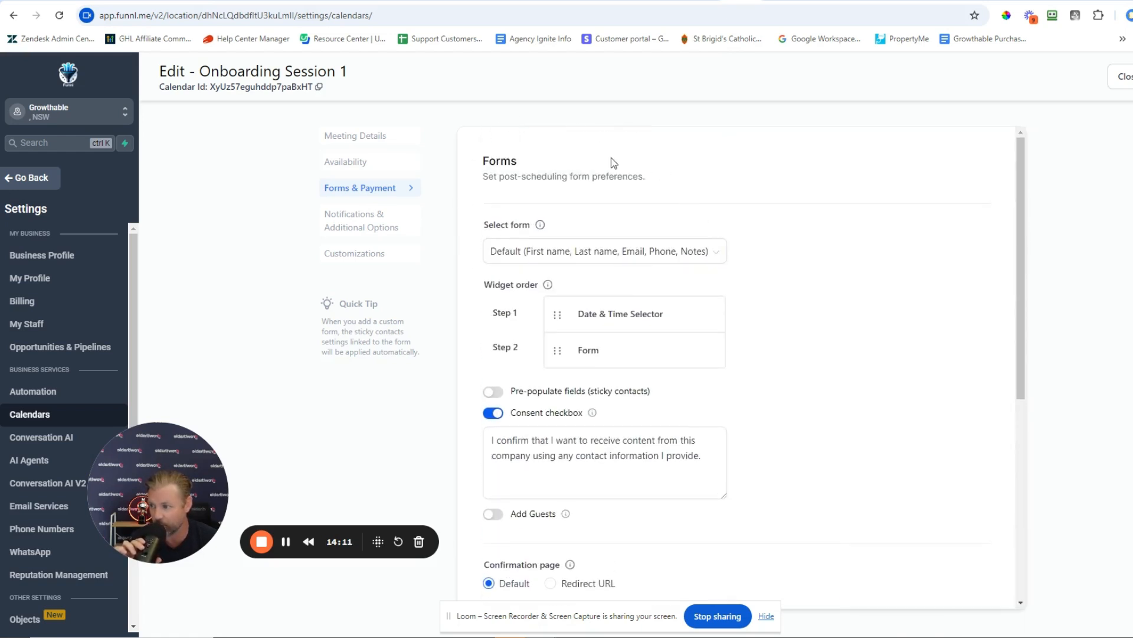
pyautogui.click(544, 254)
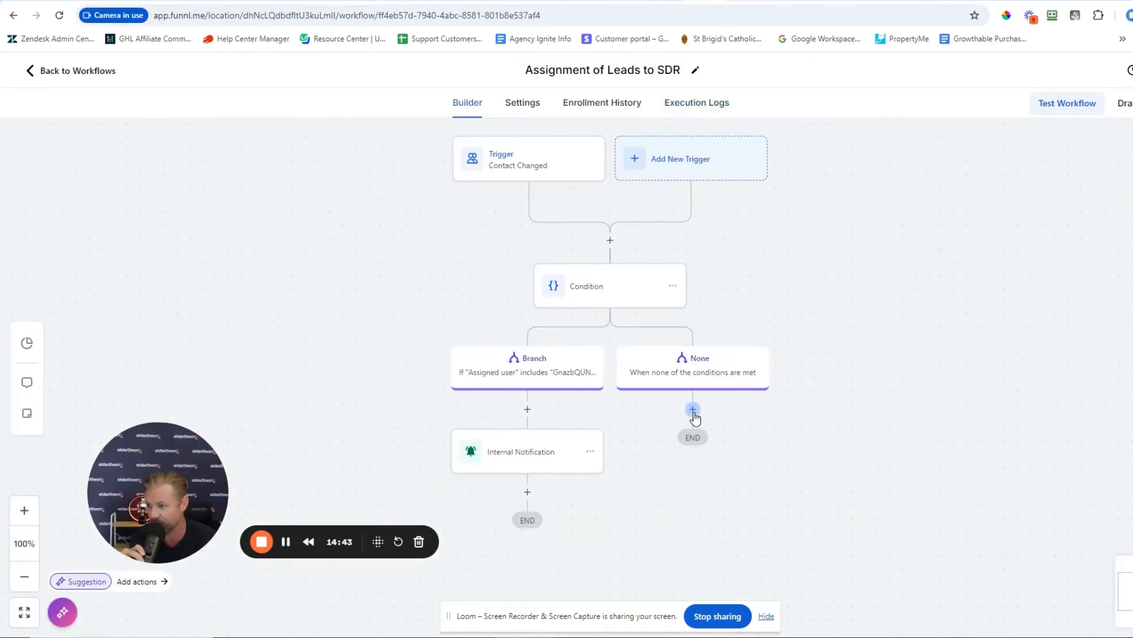
# Step: In the Assignment of Leads to SDR workflow, start an Update Custom Value action on the None branch and show the variables for its new value
pyautogui.click(693, 410)
pyautogui.write('c')
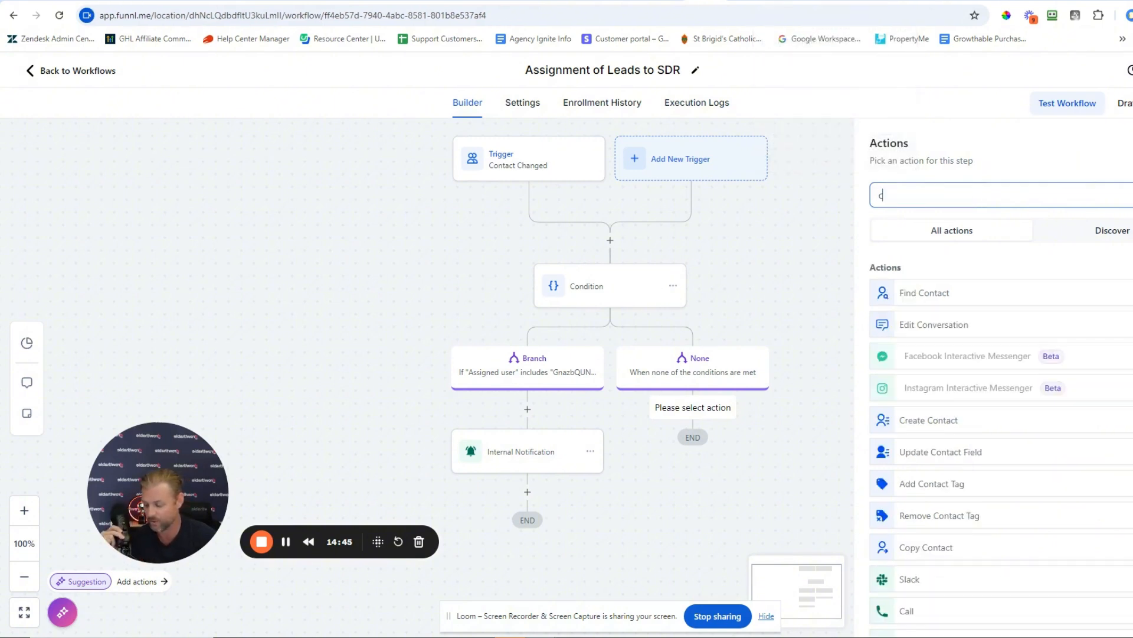
pyautogui.write('ust')
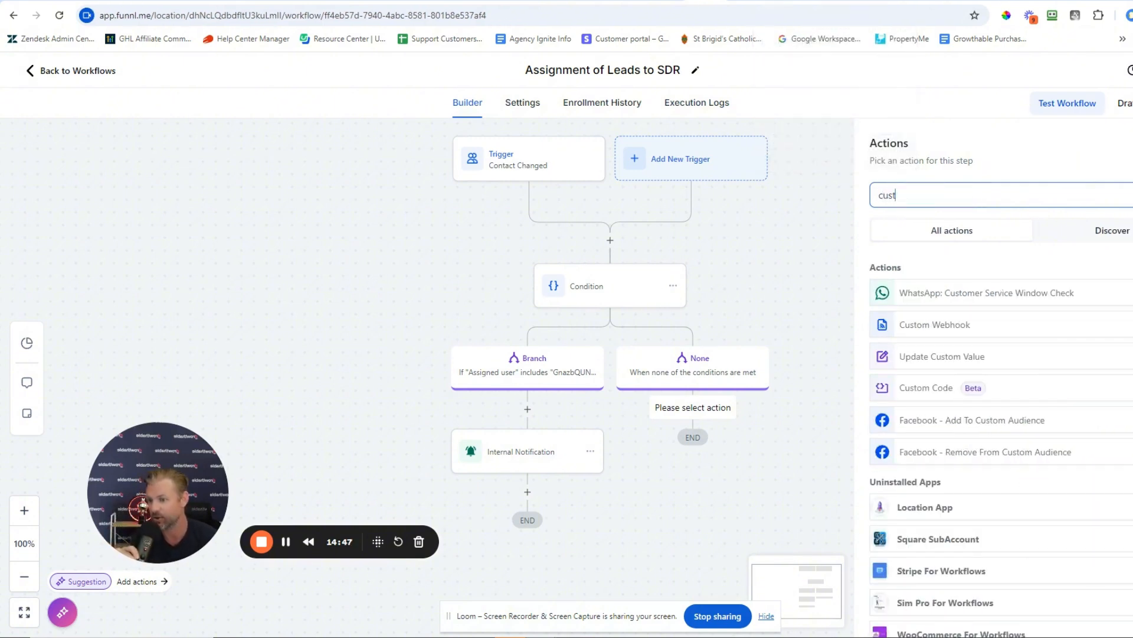
pyautogui.click(933, 356)
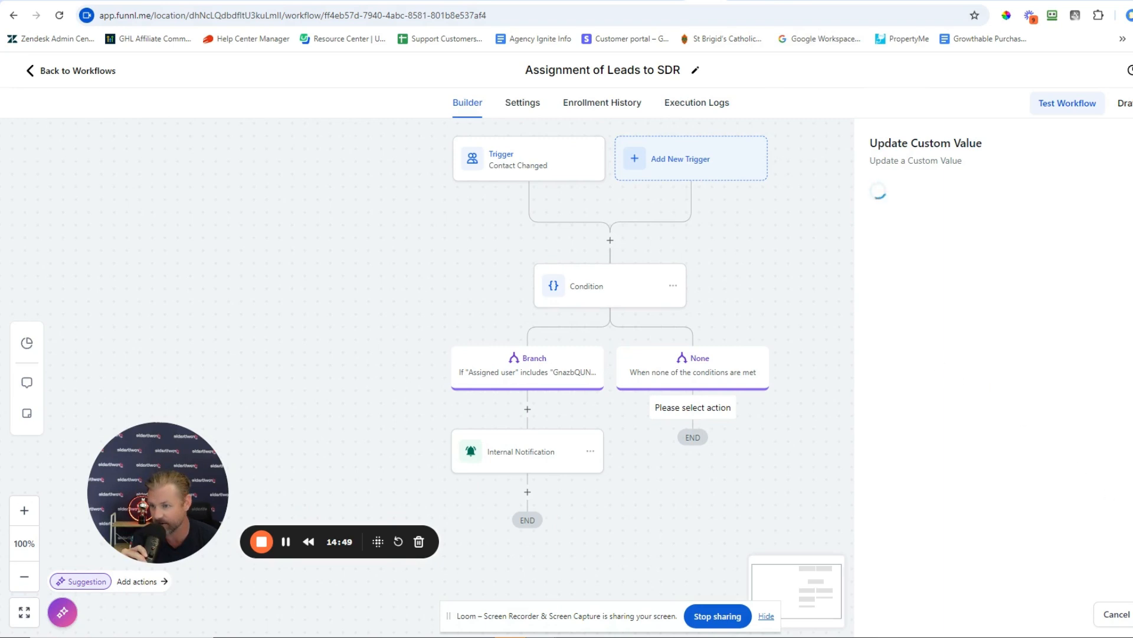
pyautogui.click(962, 376)
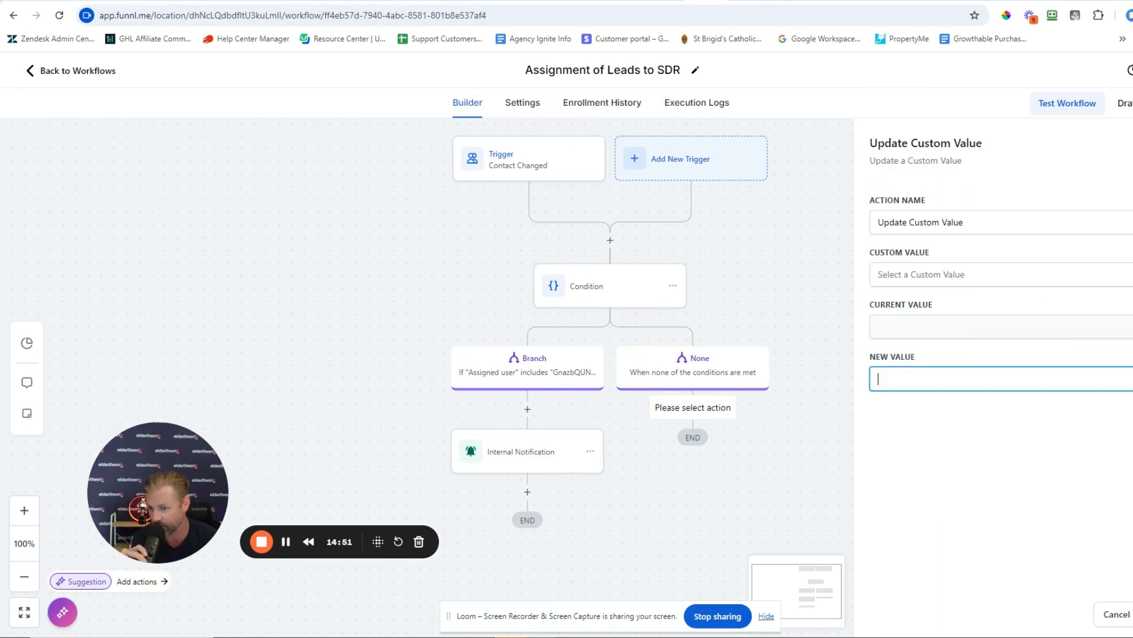
pyautogui.click(1131, 378)
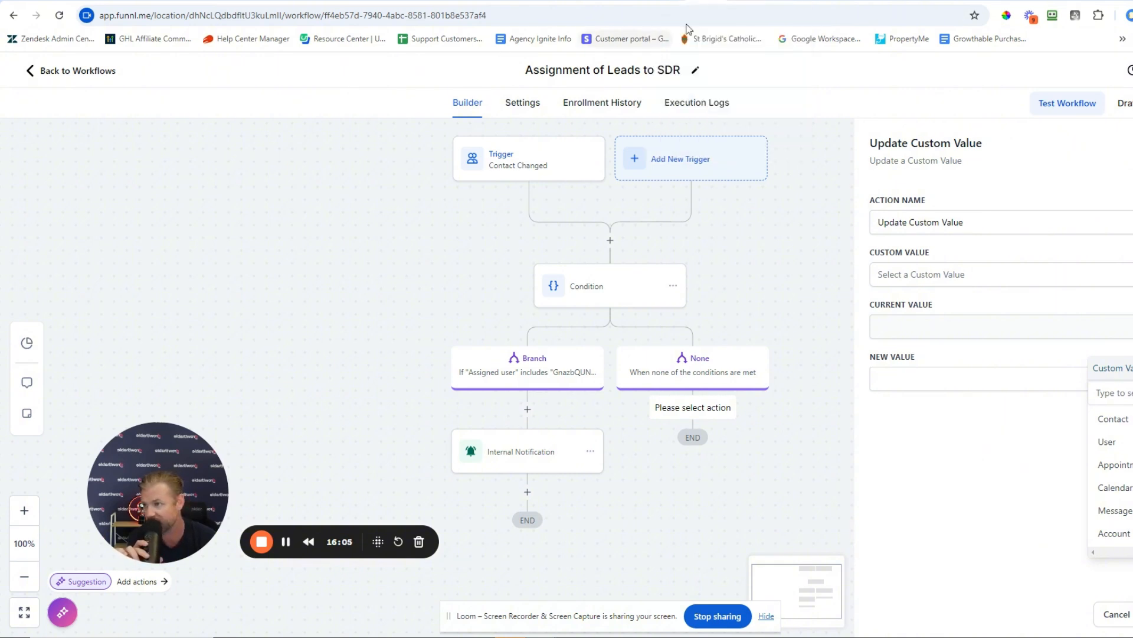
# Step: Return to the Onboarding Session 1 calendar and examine its form, consent, confirmation page and payment settings
pyautogui.click(740, 1)
pyautogui.scroll(-5, 830, 389)
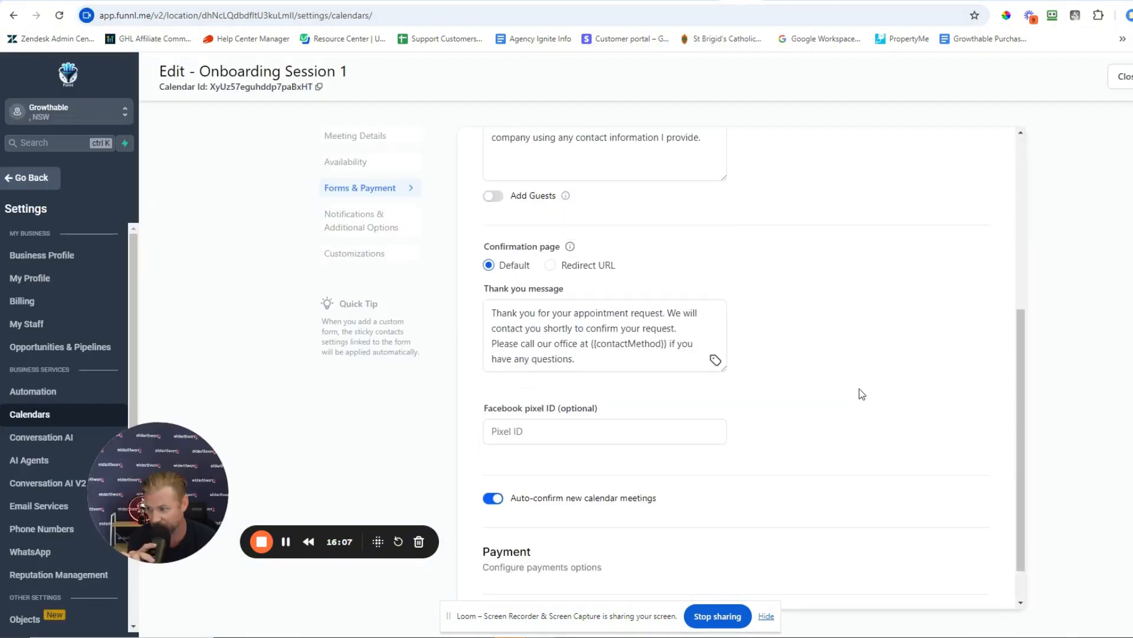
pyautogui.scroll(5, 862, 393)
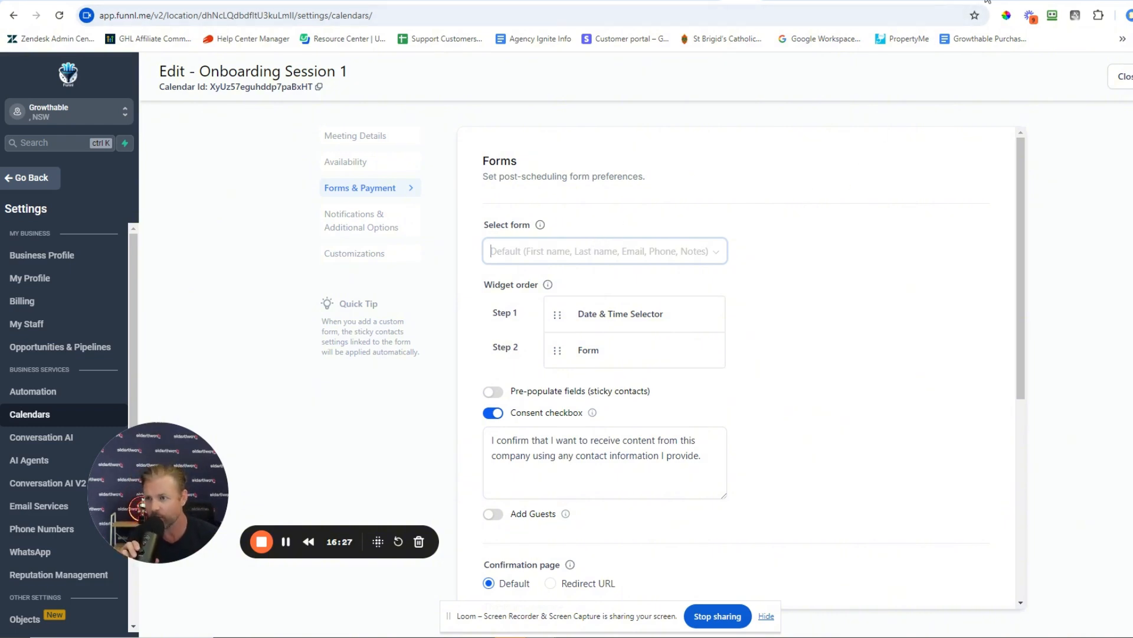
# Step: Switch to the Google Docs document "Checklist and Hints and Tips before your onboarding call" and review its device, email signature and login information sections
pyautogui.click(888, 1)
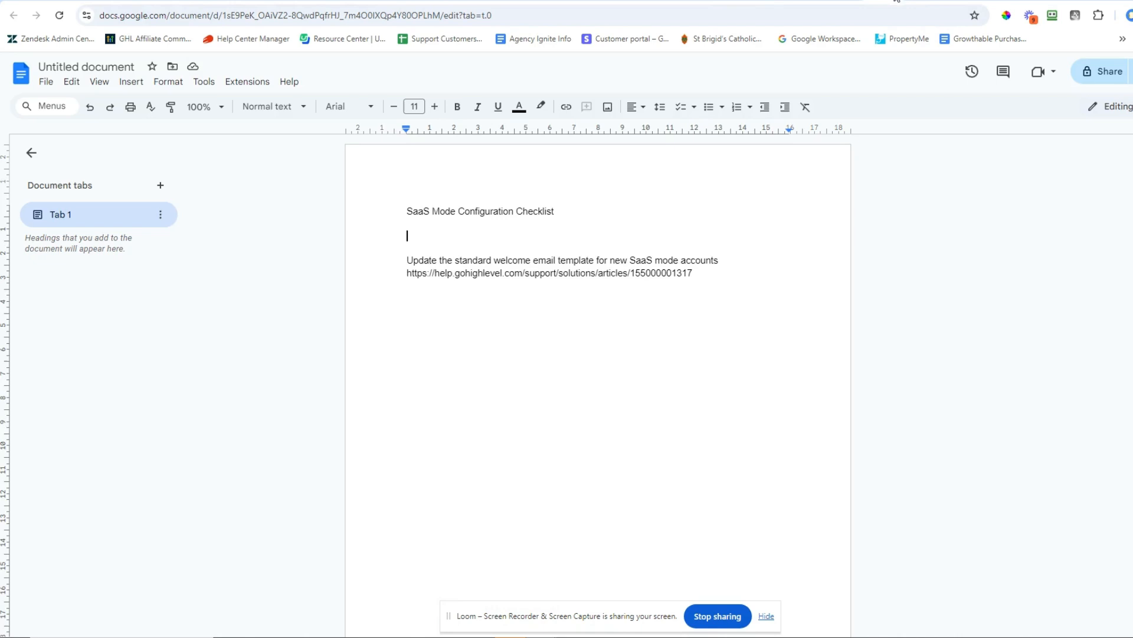
pyautogui.click(984, 5)
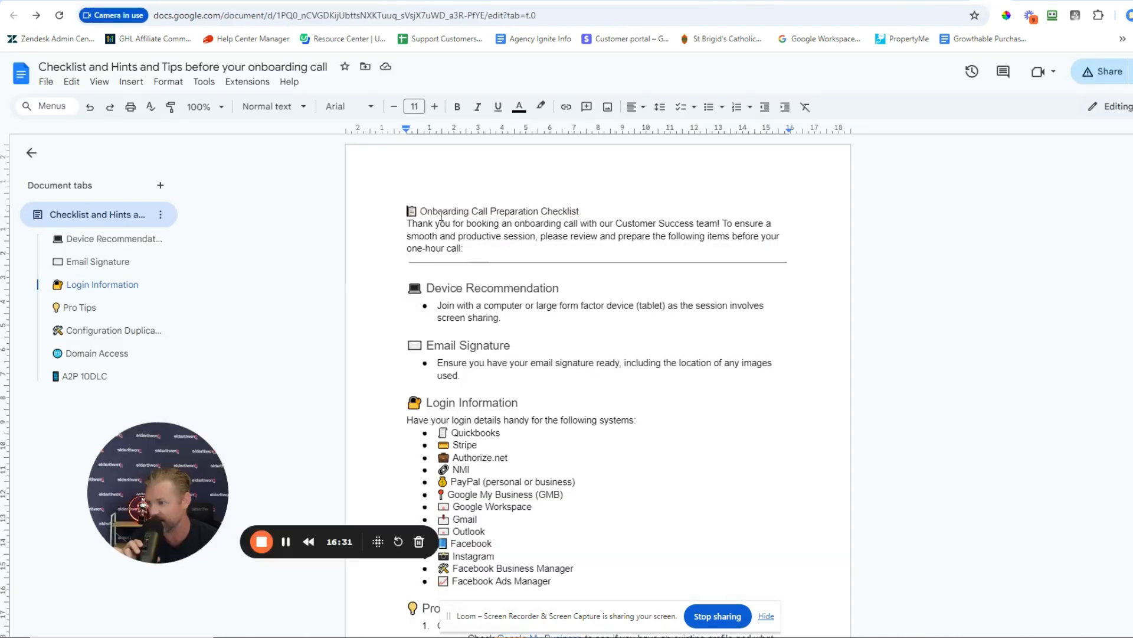
pyautogui.moveTo(441, 213); pyautogui.dragTo(581, 214)
pyautogui.scroll(-2, 523, 257)
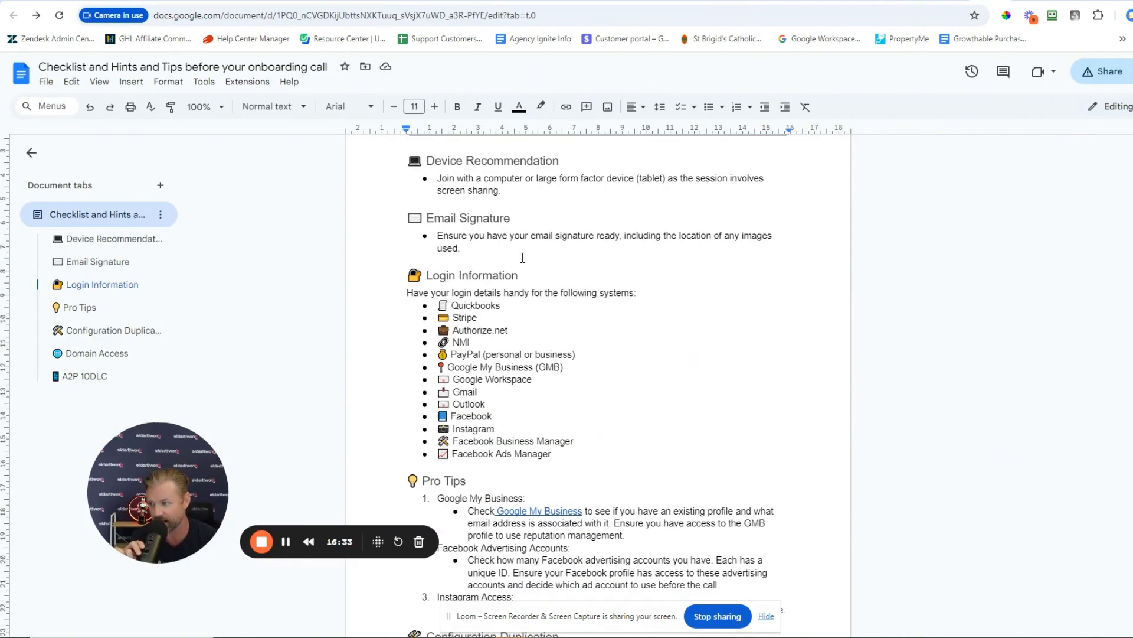
pyautogui.moveTo(463, 159); pyautogui.dragTo(539, 179)
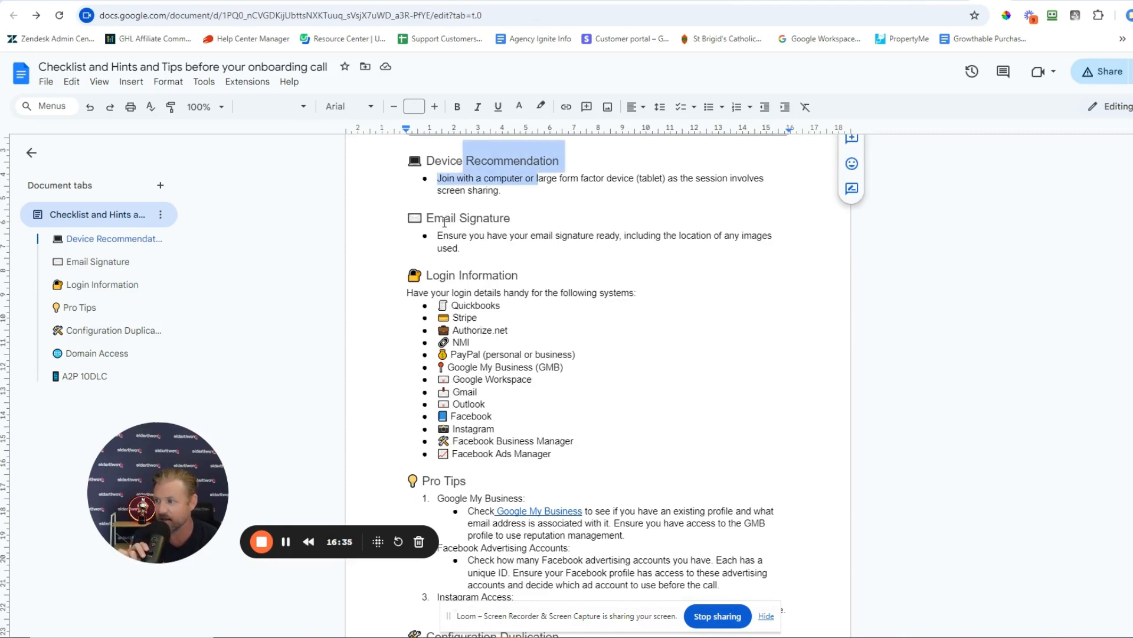
pyautogui.moveTo(444, 219); pyautogui.dragTo(536, 236)
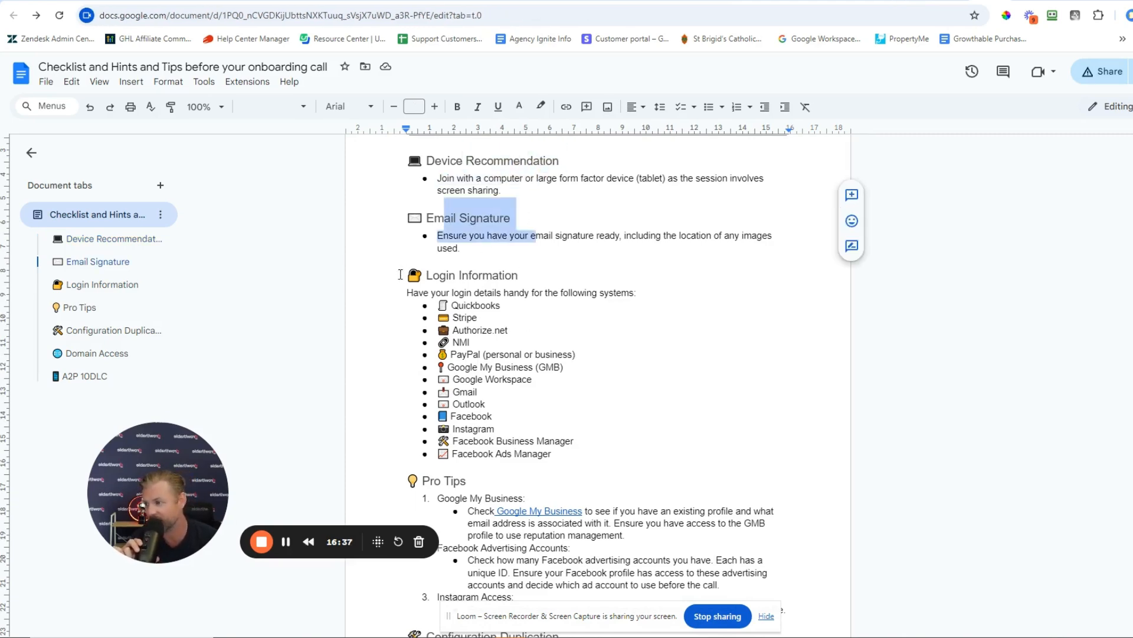
pyautogui.moveTo(433, 275); pyautogui.dragTo(518, 276)
pyautogui.scroll(-7, 716, 418)
pyautogui.scroll(8, 761, 337)
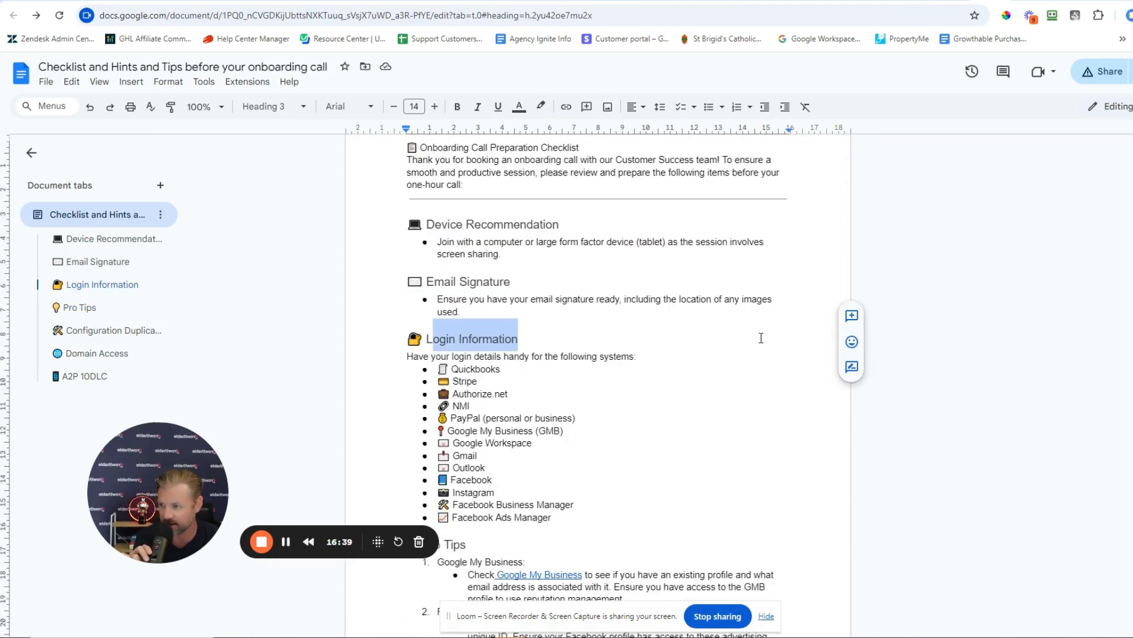
pyautogui.scroll(2, 761, 338)
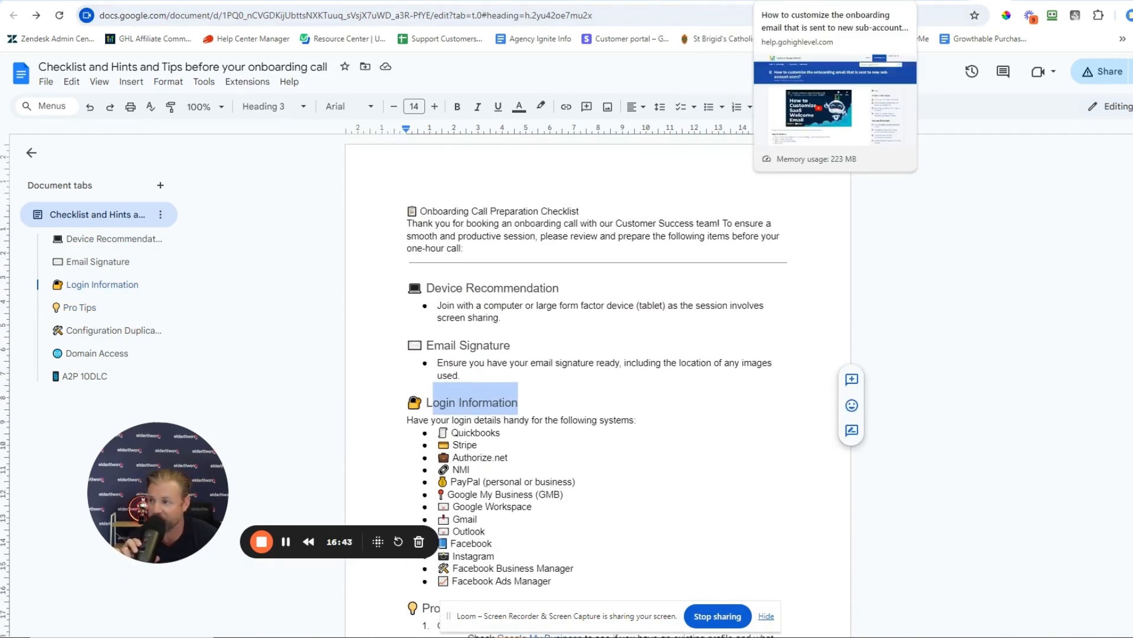
# Step: Return to the Onboarding Session 1 calendar and review its thank you message, auto-confirm and payment options
pyautogui.click(698, 3)
pyautogui.click(737, 4)
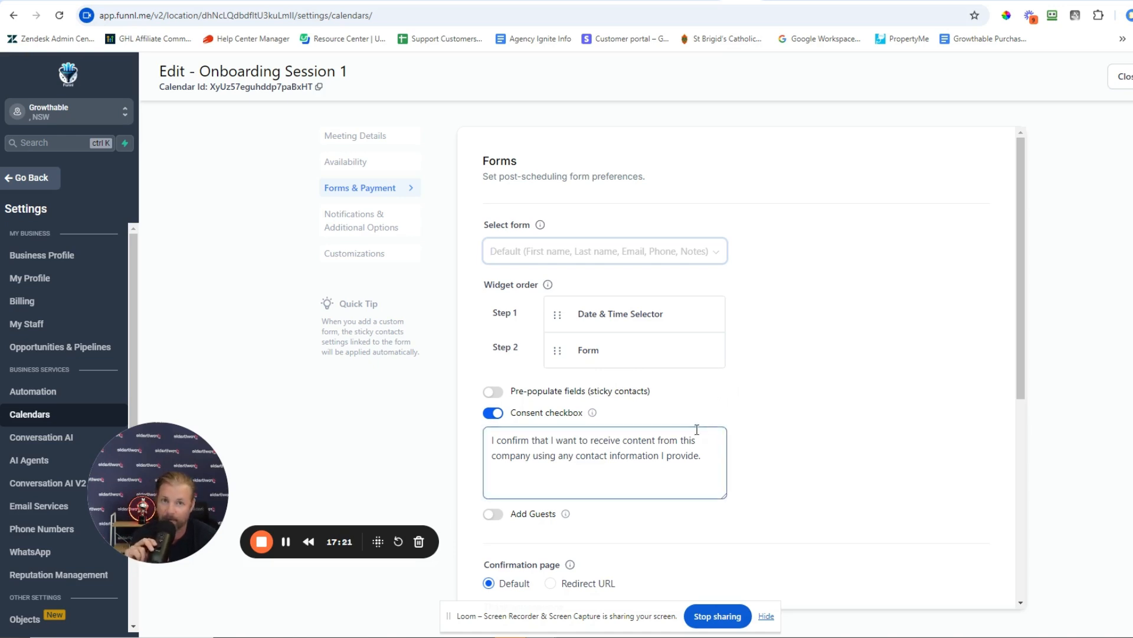
pyautogui.scroll(-3, 738, 443)
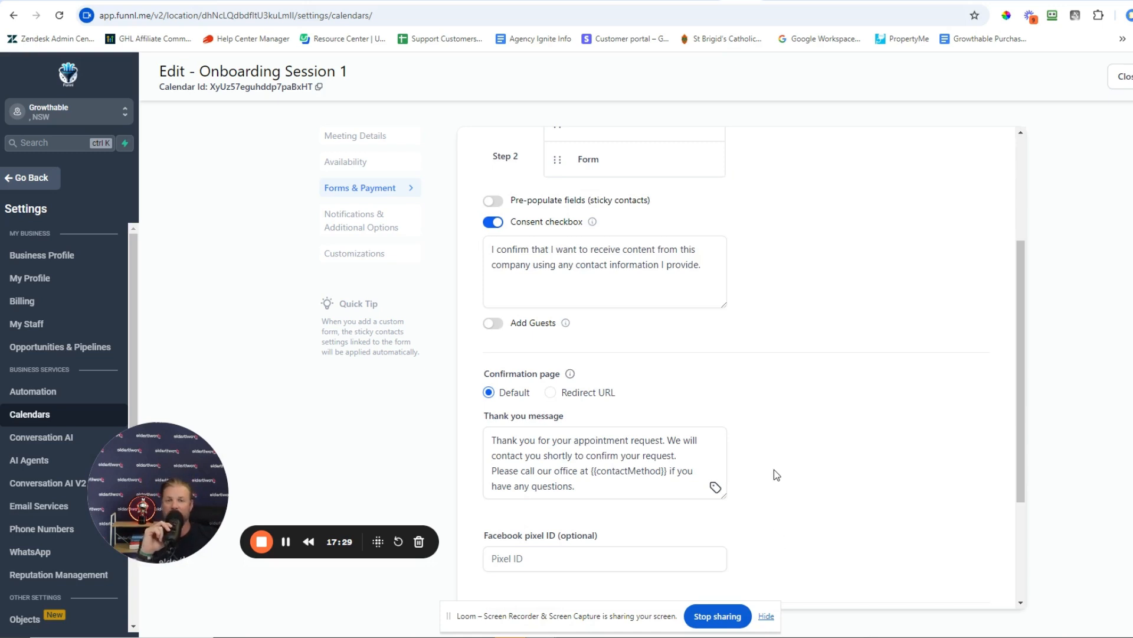
pyautogui.scroll(-3, 773, 470)
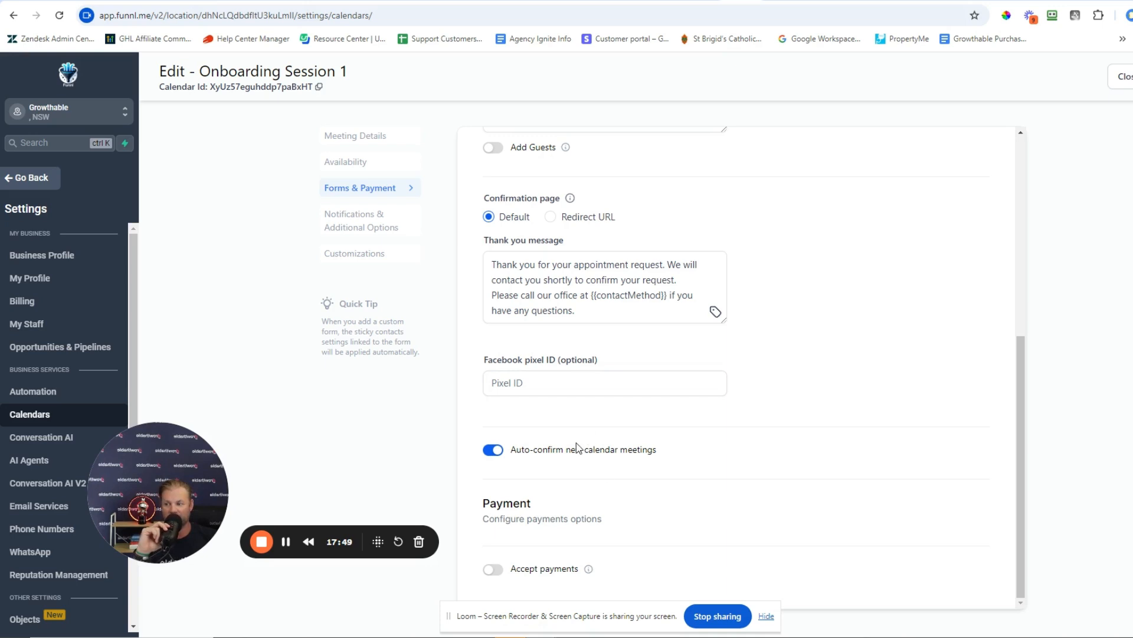
# Step: Show the calendar's Notifications & Additional Options and review the available notification types, especially the confirmed booking notification
pyautogui.click(336, 222)
pyautogui.scroll(5, 864, 470)
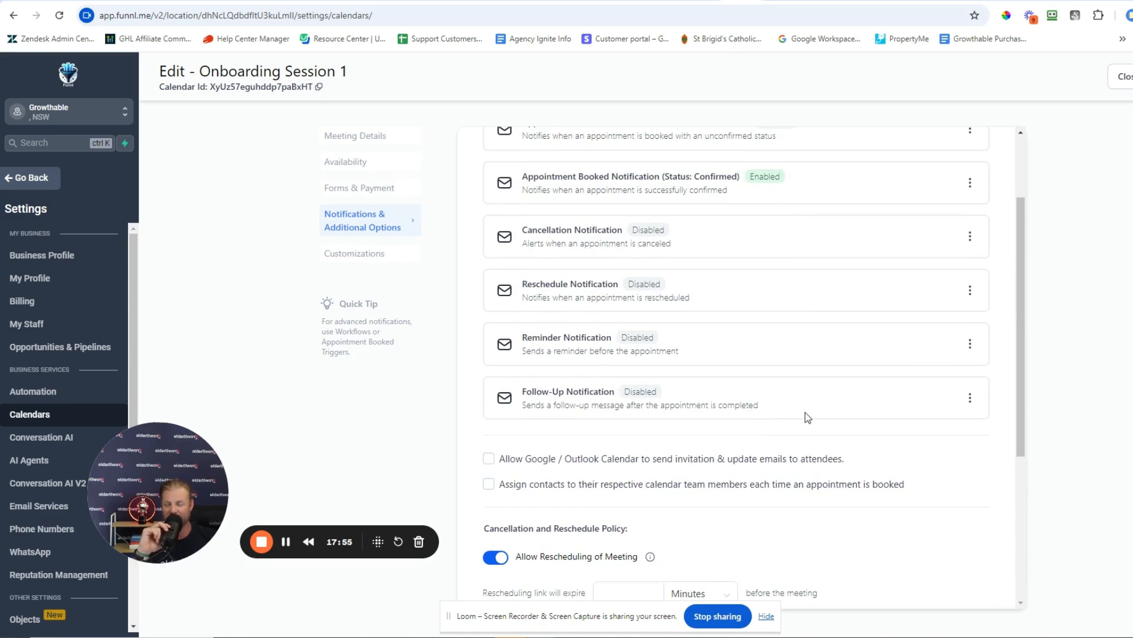
pyautogui.scroll(2, 805, 412)
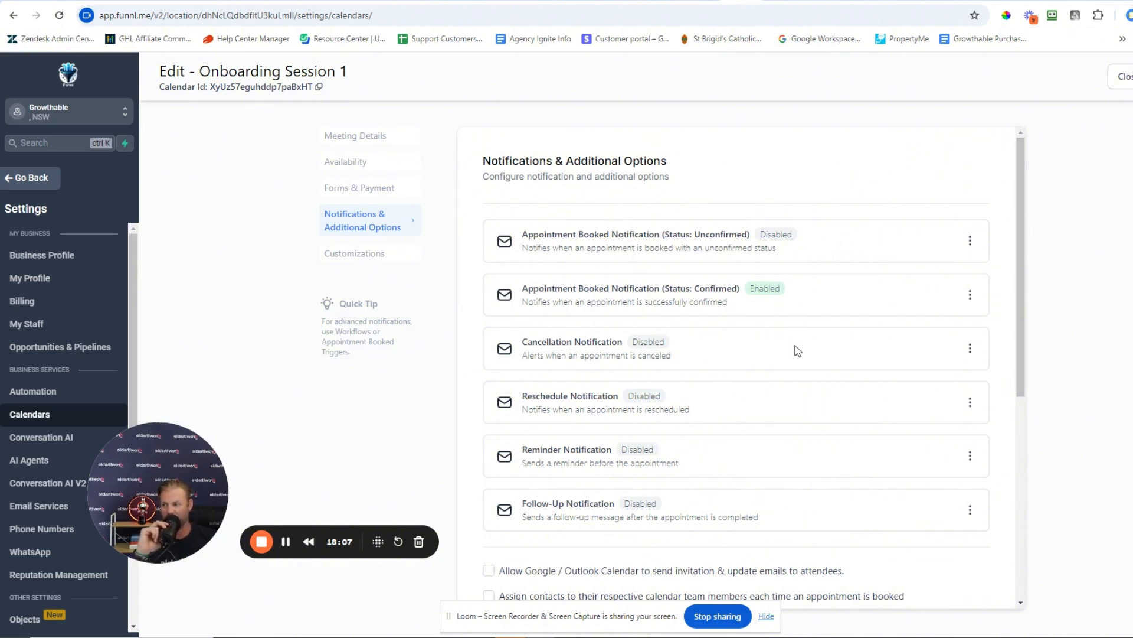
pyautogui.moveTo(555, 290); pyautogui.dragTo(685, 304)
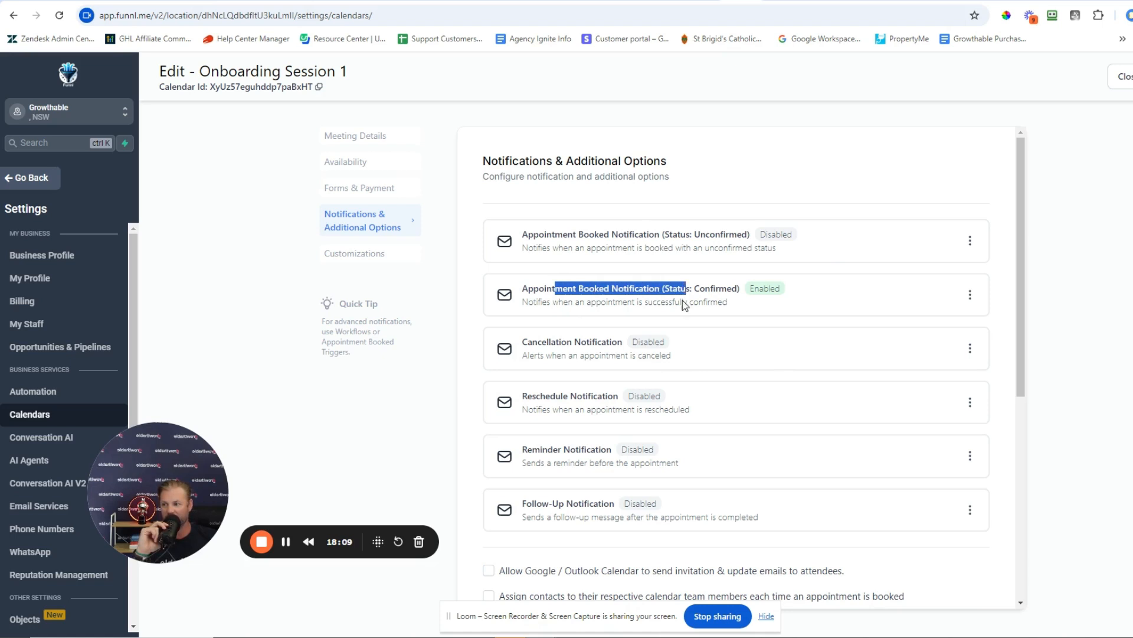
# Step: Open the Appointment Booked Notification (Status: Confirmed) for editing and examine the Additional Emails subject and body
pyautogui.click(969, 294)
pyautogui.click(959, 245)
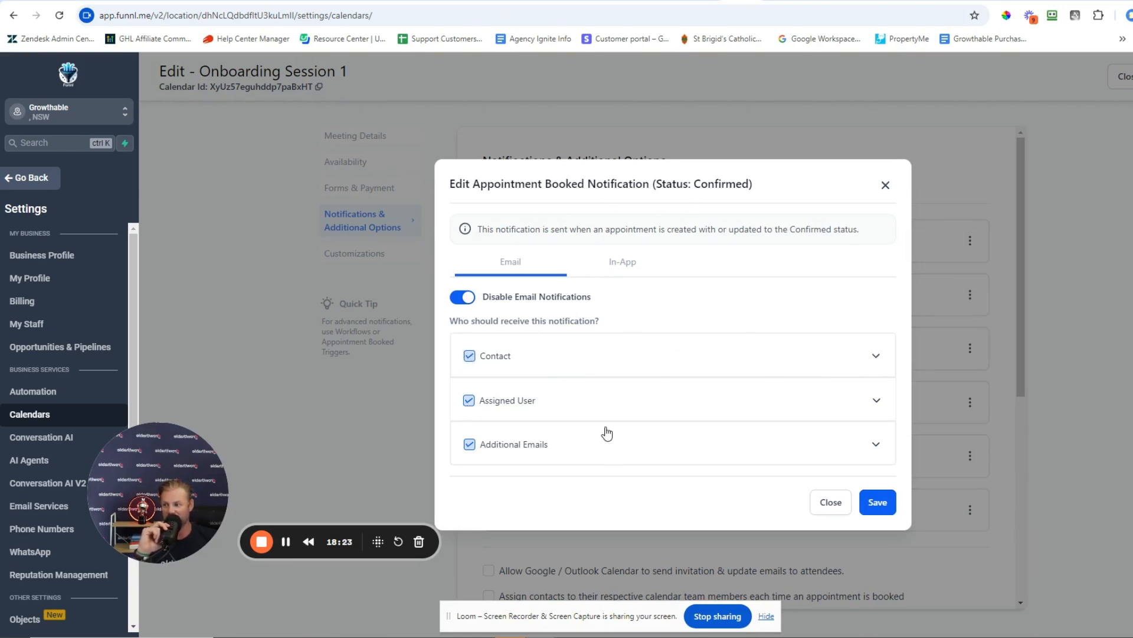
pyautogui.click(863, 442)
pyautogui.scroll(-6, 820, 403)
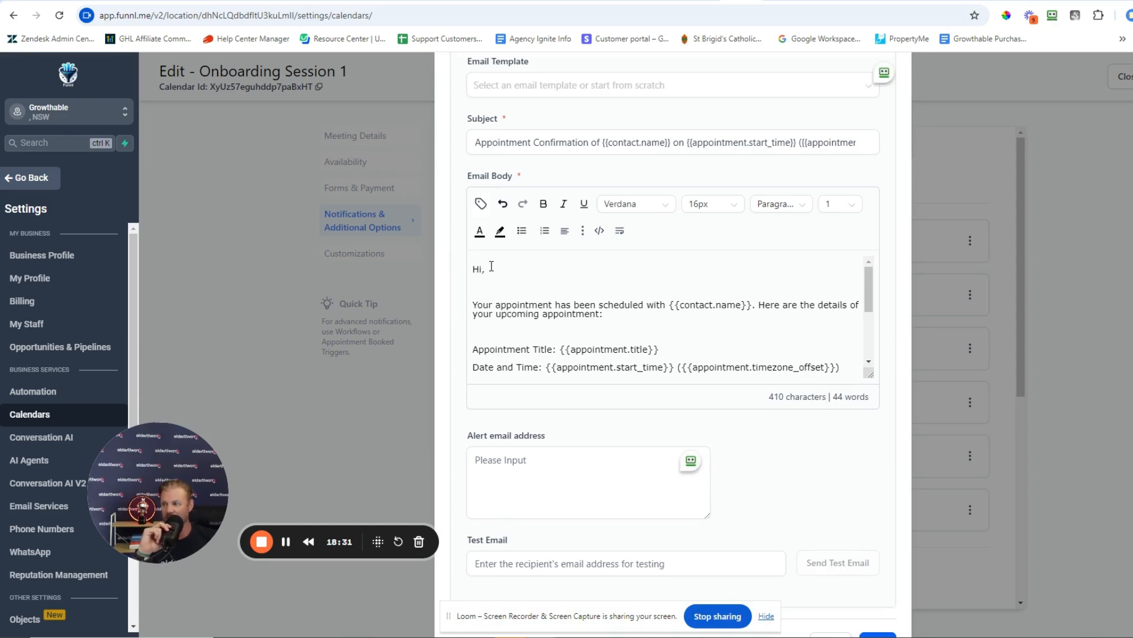
pyautogui.scroll(-6, 574, 277)
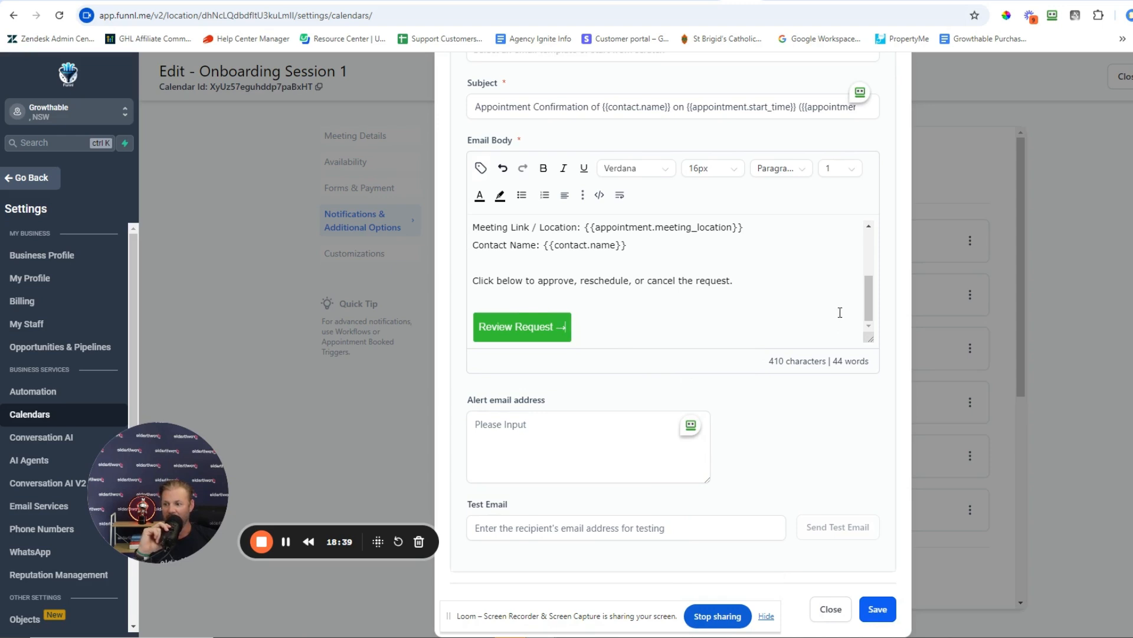
pyautogui.scroll(4, 668, 498)
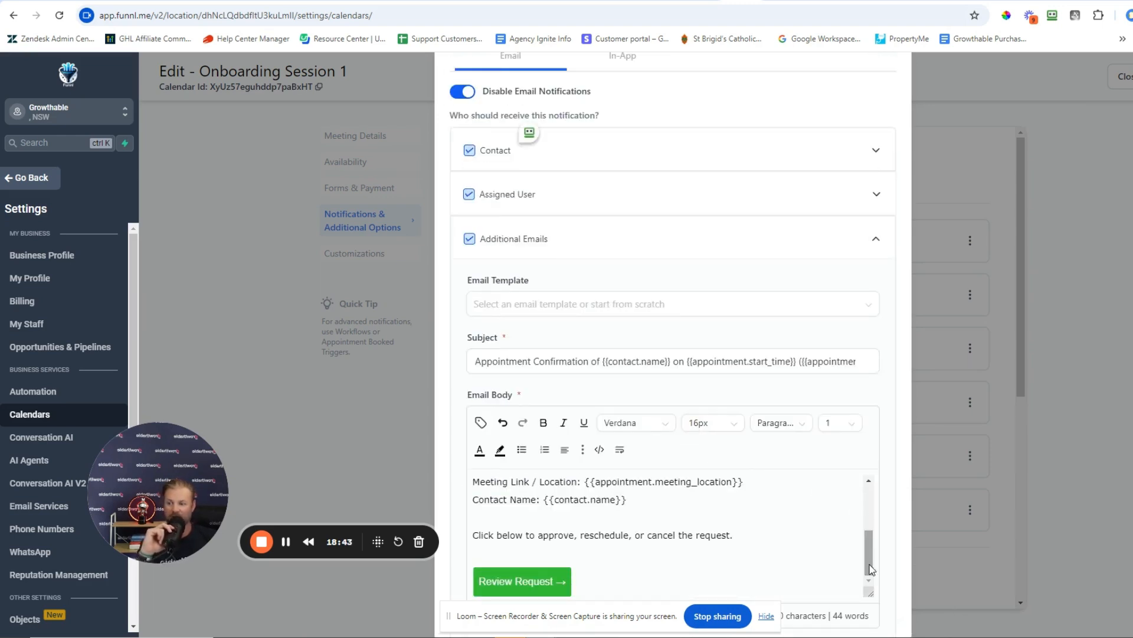
pyautogui.moveTo(868, 555); pyautogui.dragTo(867, 516)
pyautogui.scroll(-2, 852, 534)
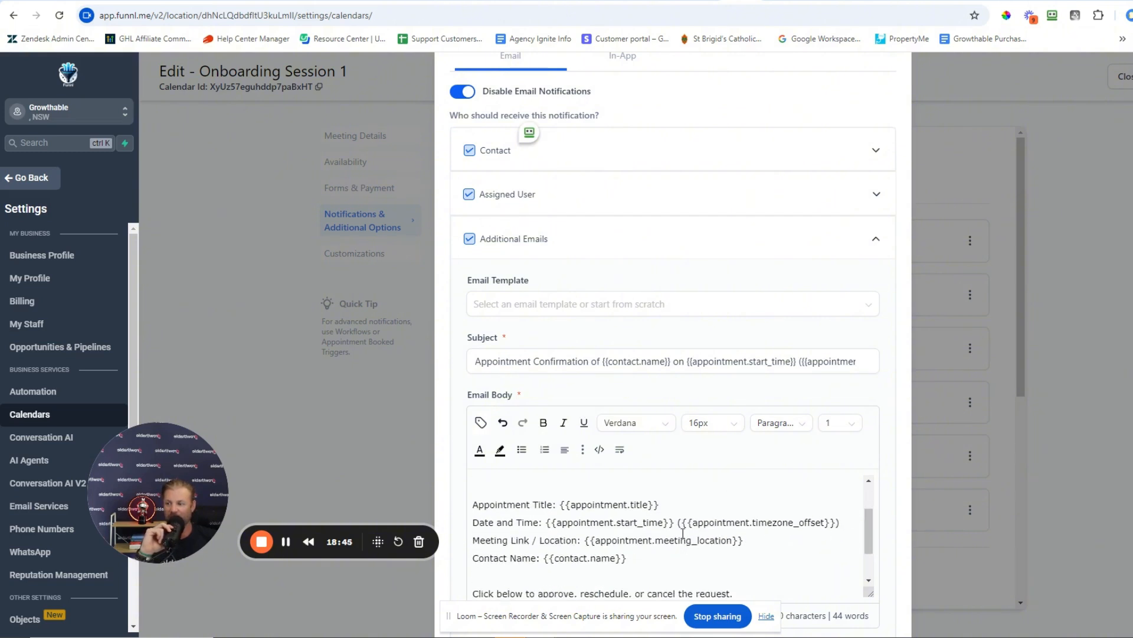
pyautogui.scroll(-2, 567, 532)
pyautogui.scroll(3, 558, 545)
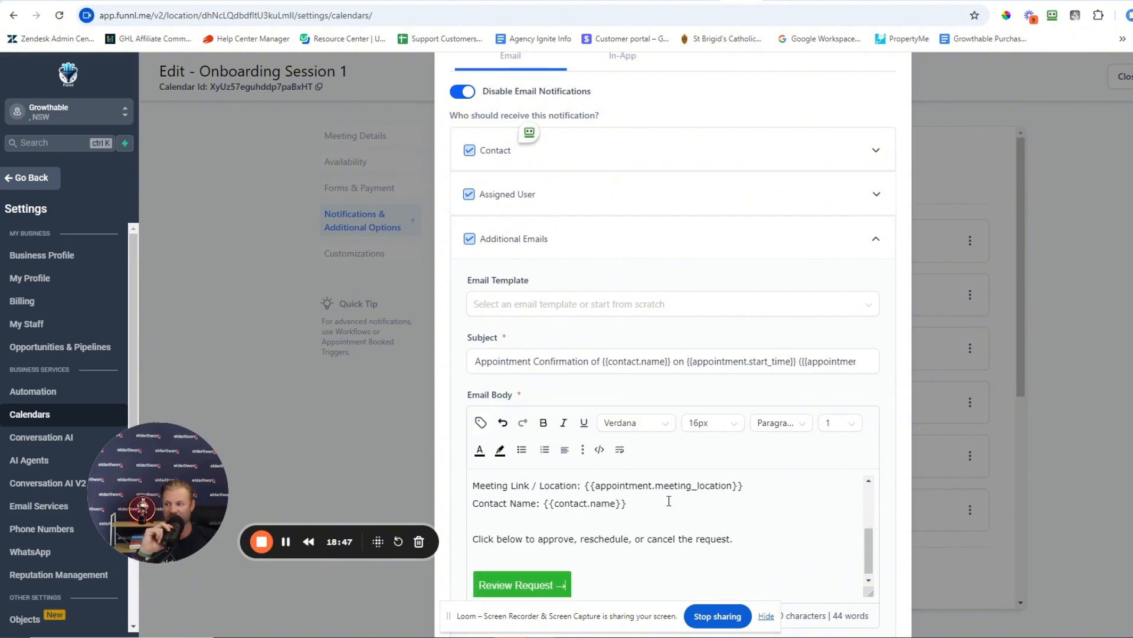
pyautogui.scroll(2, 768, 378)
pyautogui.scroll(1, 791, 415)
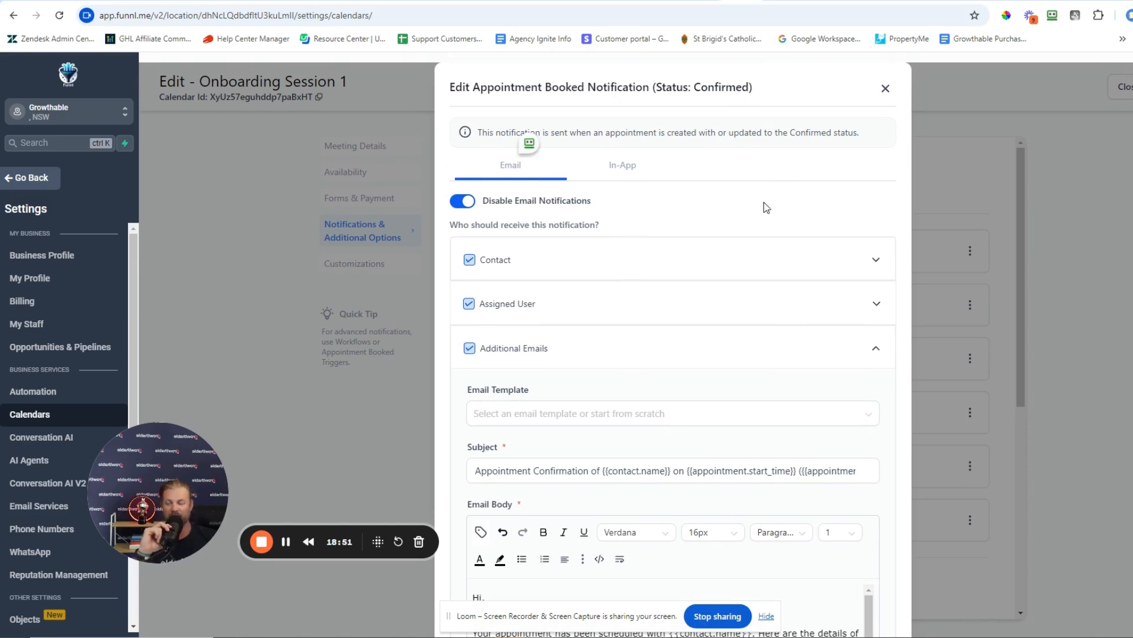
# Step: Review the notification's recipients, appointment variables, alert email address and test email fields, and close it without saving
pyautogui.scroll(-5, 714, 354)
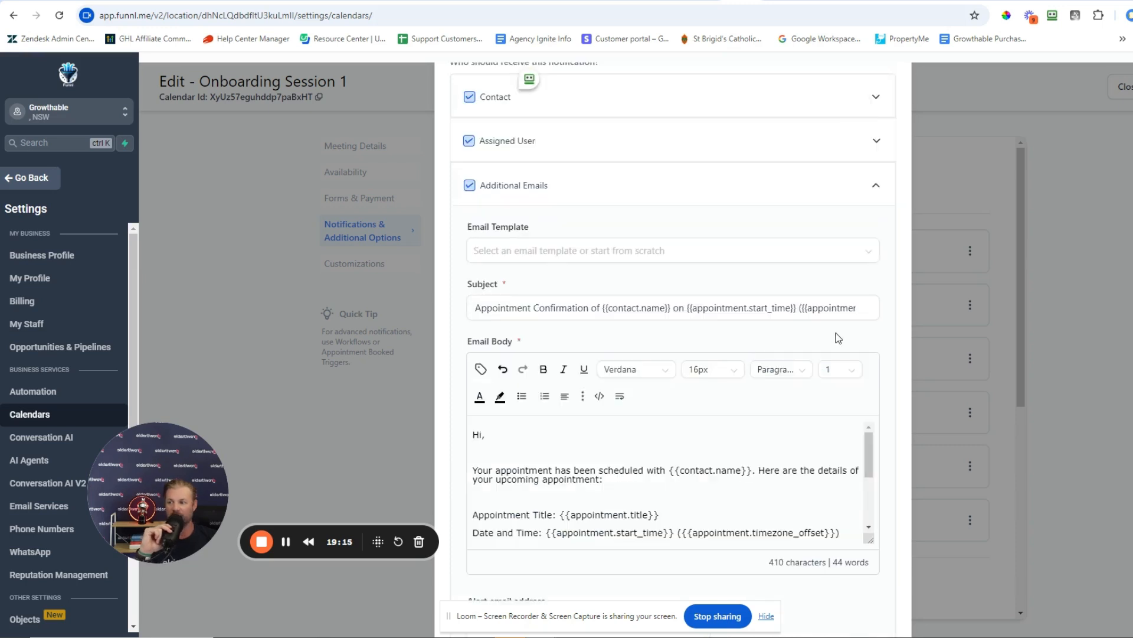
pyautogui.scroll(-3, 796, 441)
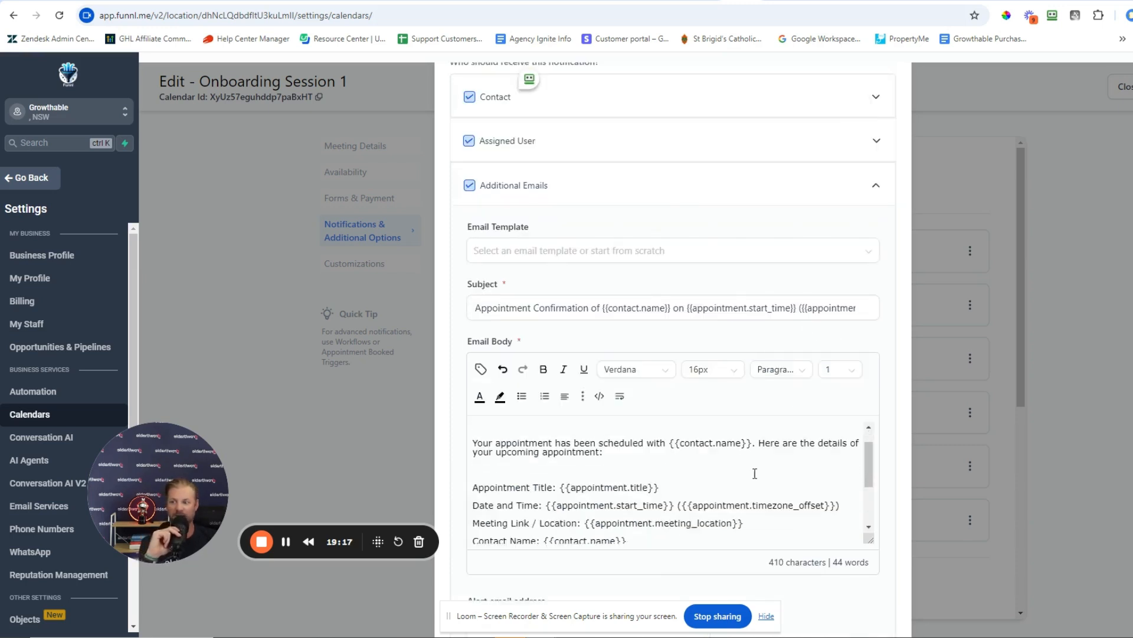
pyautogui.scroll(1, 796, 441)
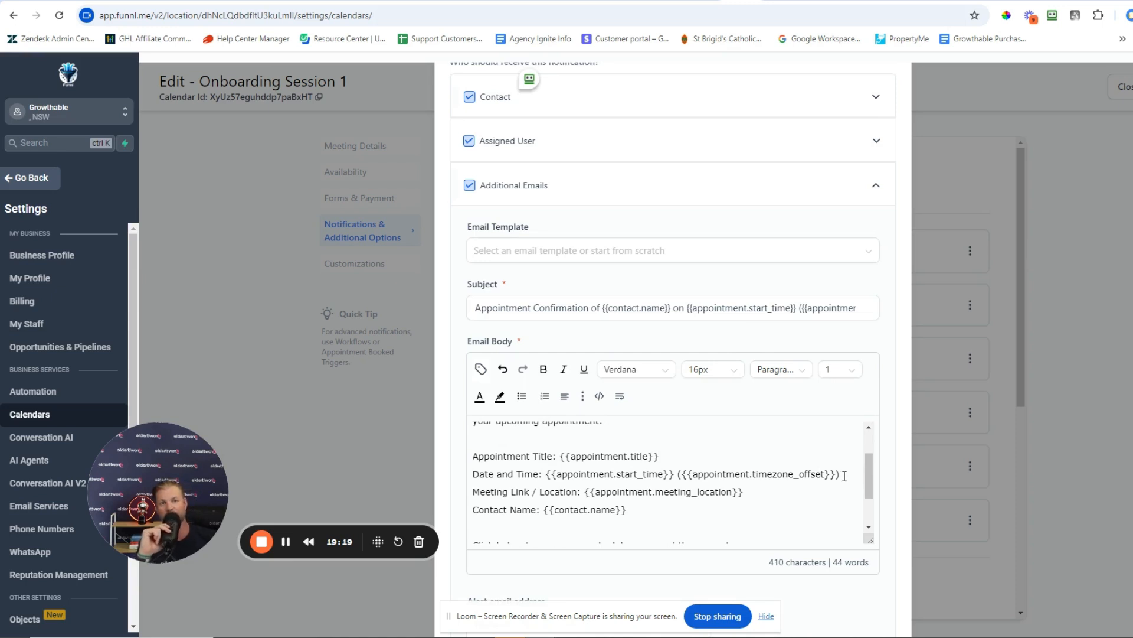
pyautogui.scroll(5, 818, 480)
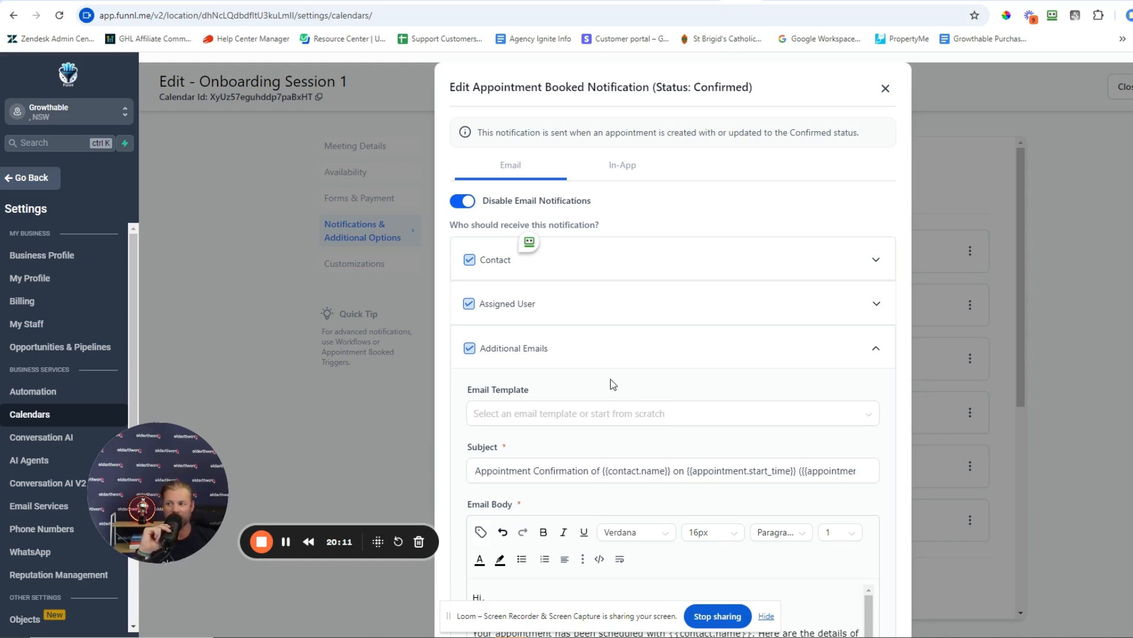
pyautogui.scroll(-6, 643, 374)
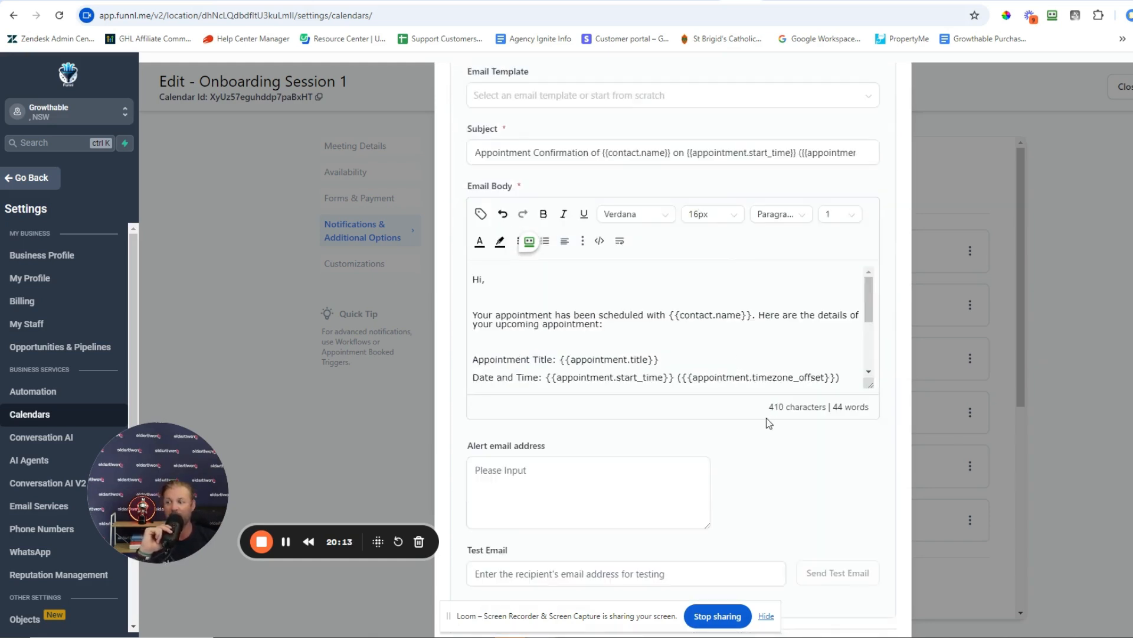
pyautogui.scroll(7, 737, 354)
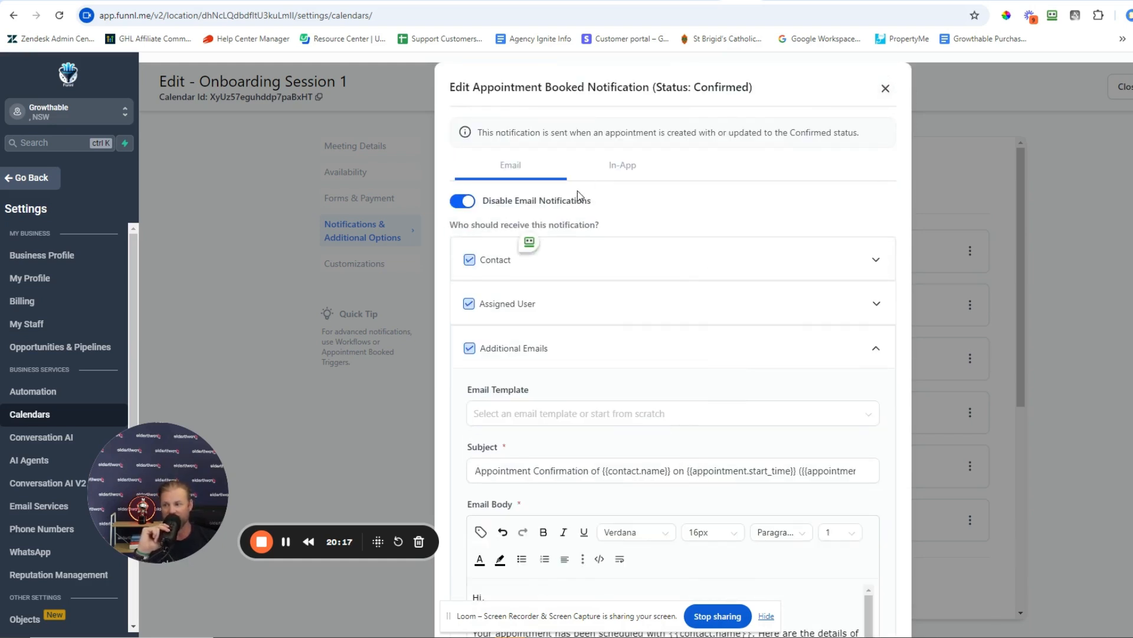
pyautogui.scroll(-5, 614, 385)
pyautogui.scroll(-5, 675, 329)
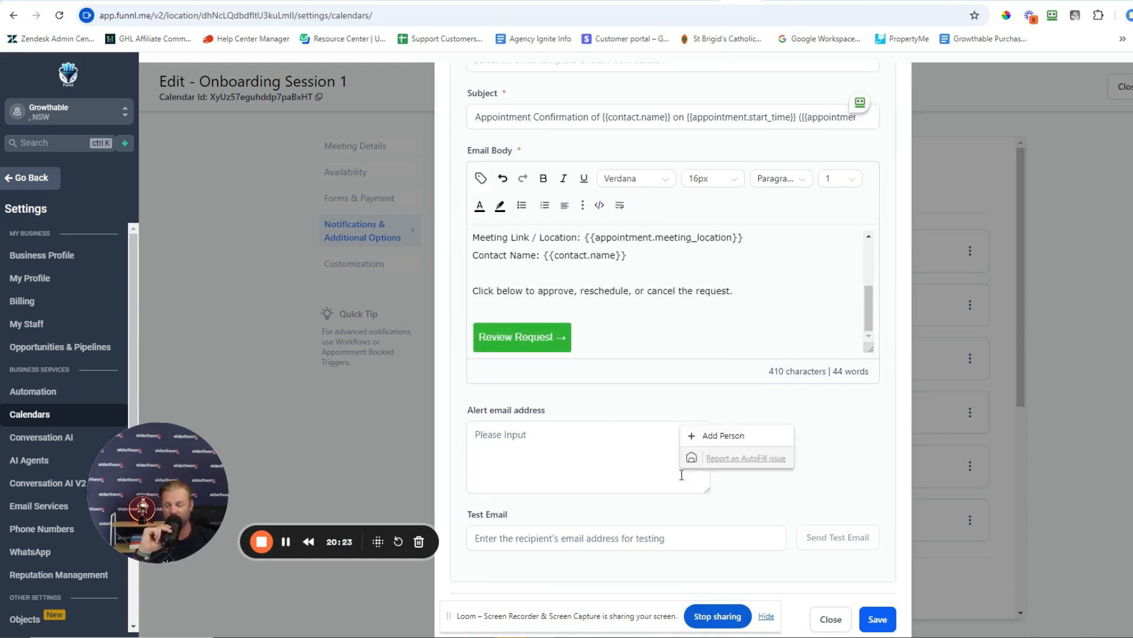
pyautogui.click(831, 619)
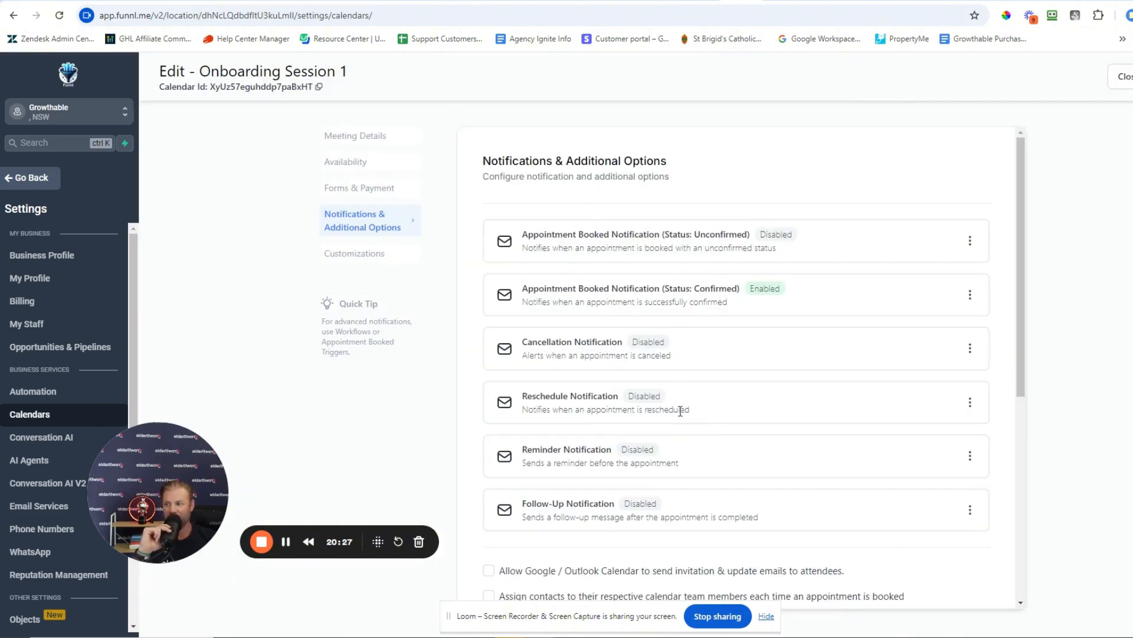
# Step: Enable the Cancellation Notification for the calendar
pyautogui.click(969, 352)
pyautogui.click(971, 321)
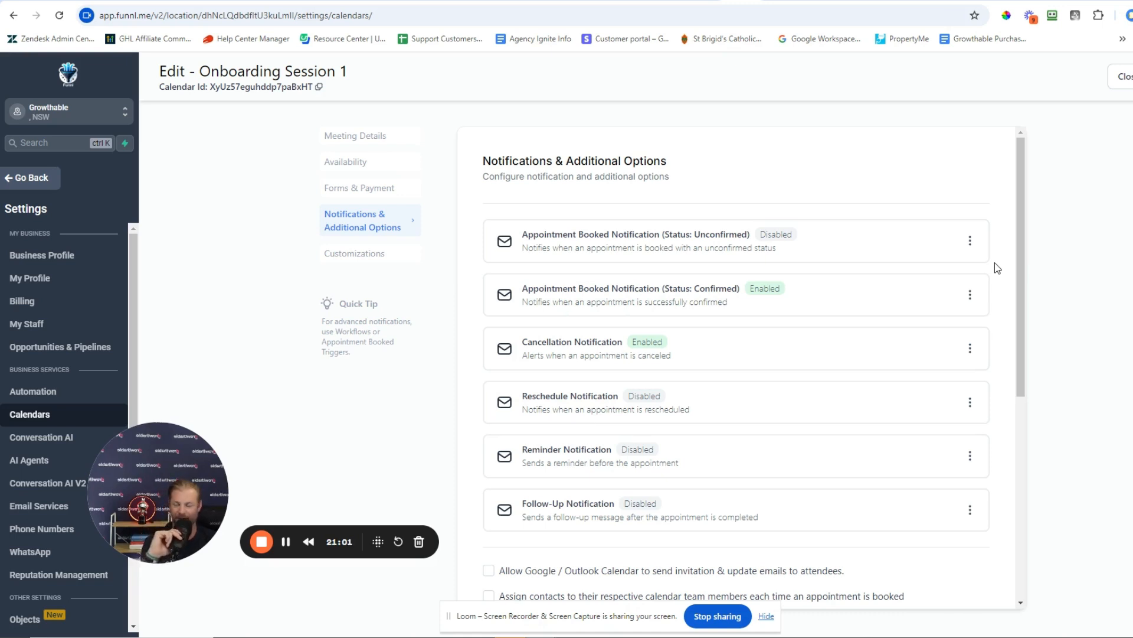
# Step: In the Cancellation and Reschedule Policy, set the rescheduling link to expire 1 day before the meeting
pyautogui.scroll(-4, 754, 395)
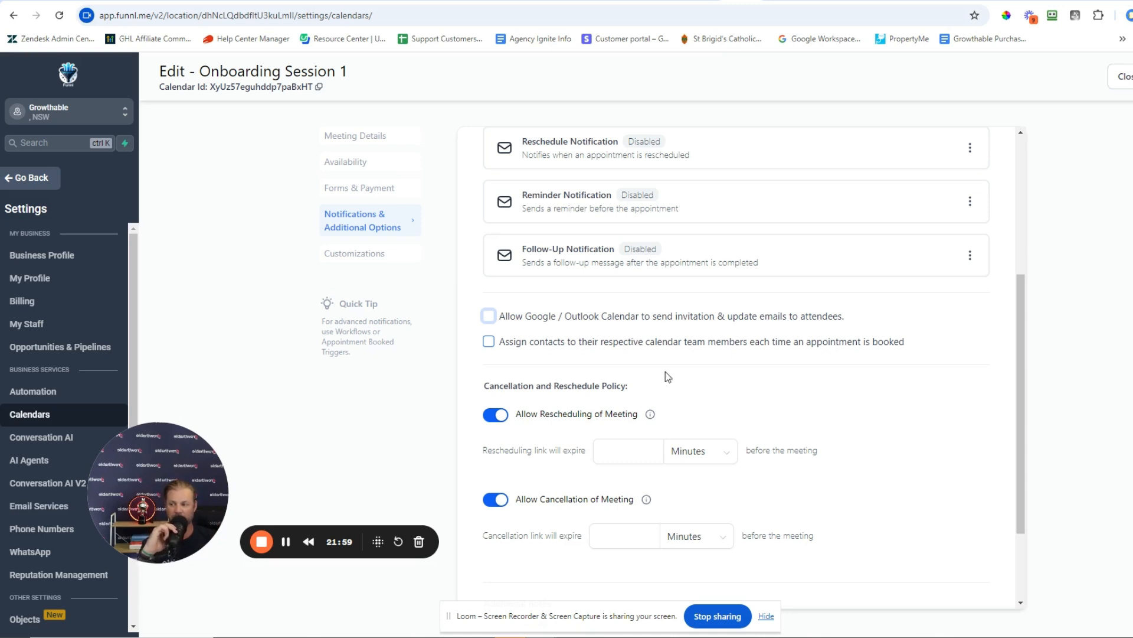
pyautogui.click(657, 456)
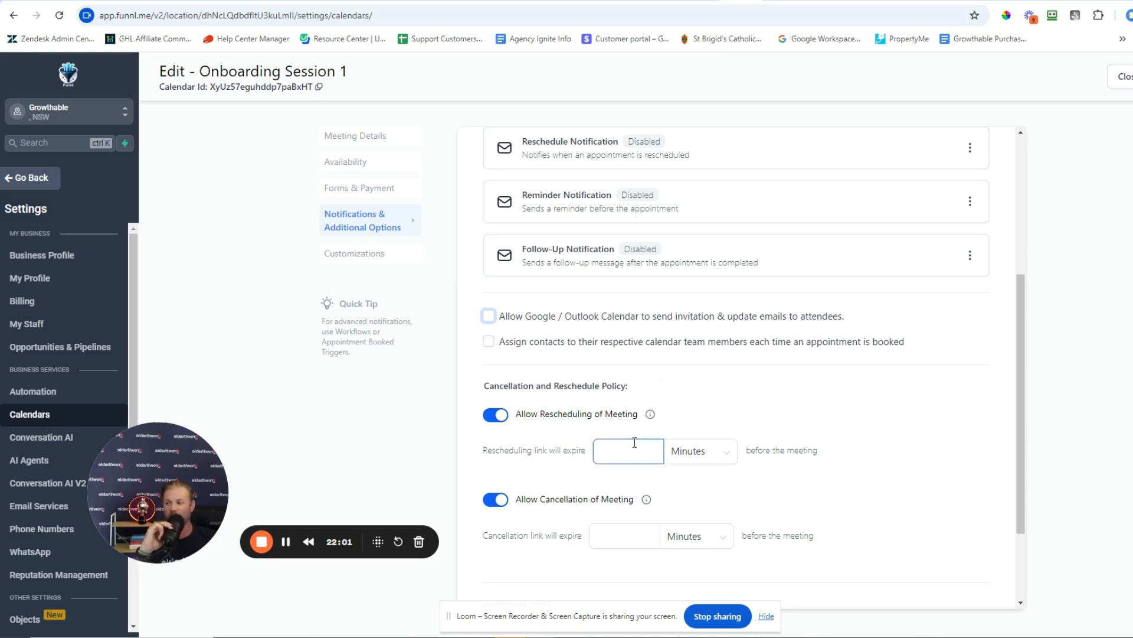
pyautogui.click(491, 443)
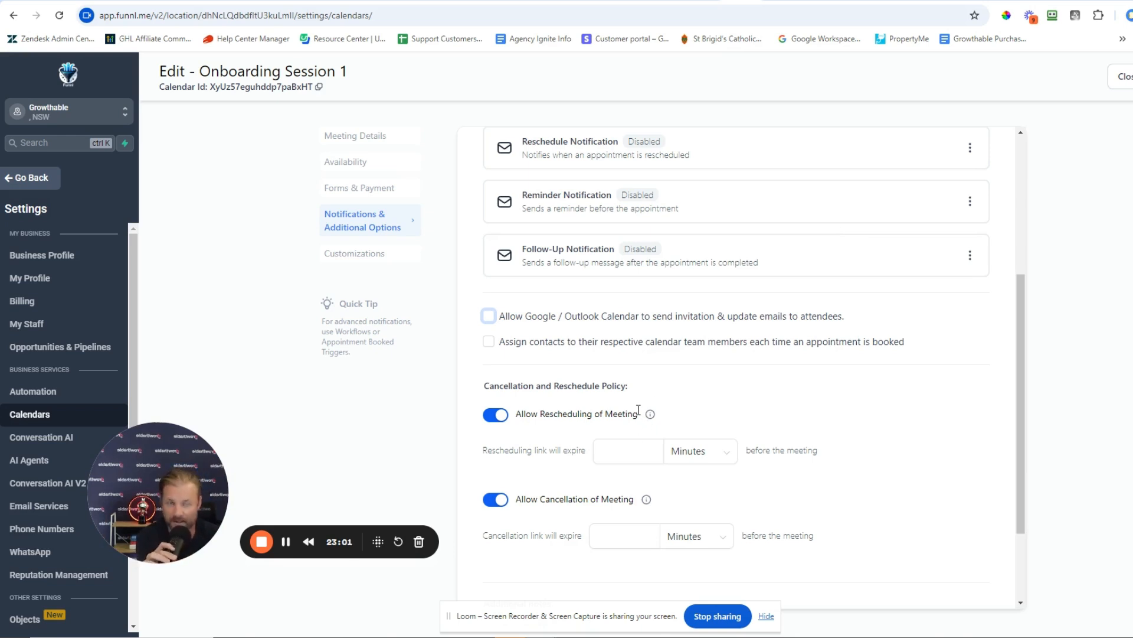
pyautogui.click(619, 454)
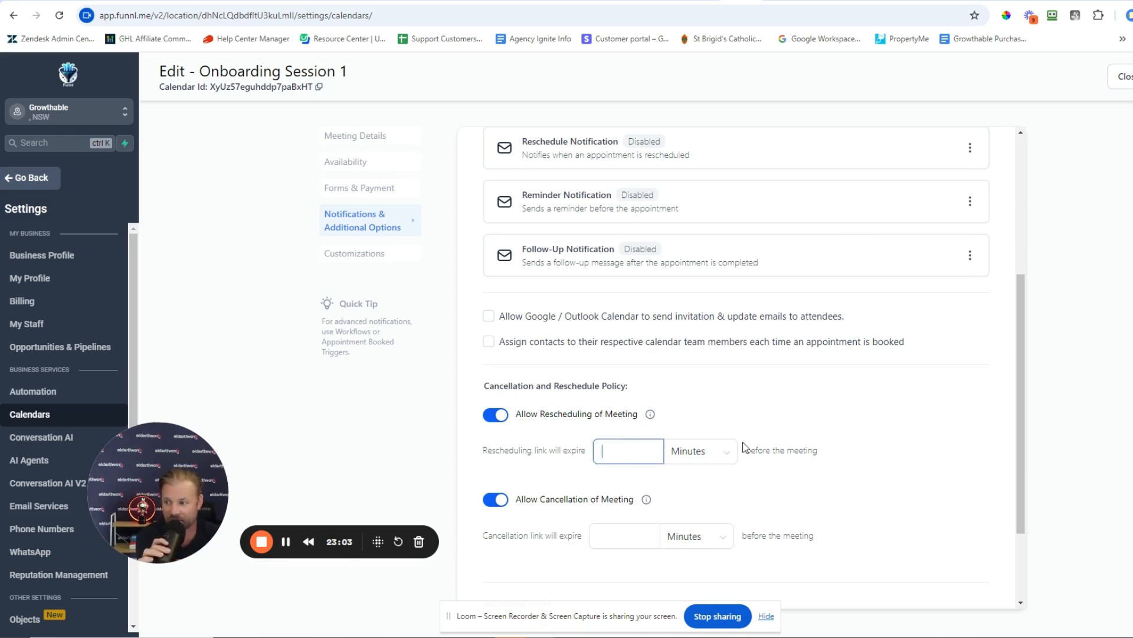
pyautogui.click(729, 451)
pyautogui.click(698, 527)
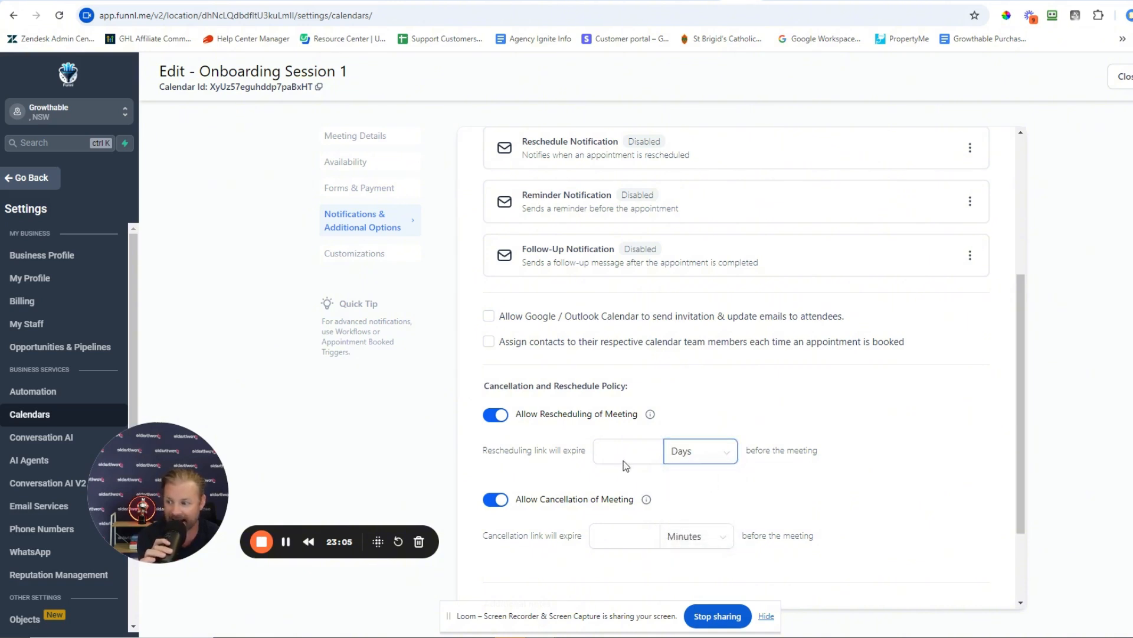
pyautogui.click(624, 459)
pyautogui.write('1')
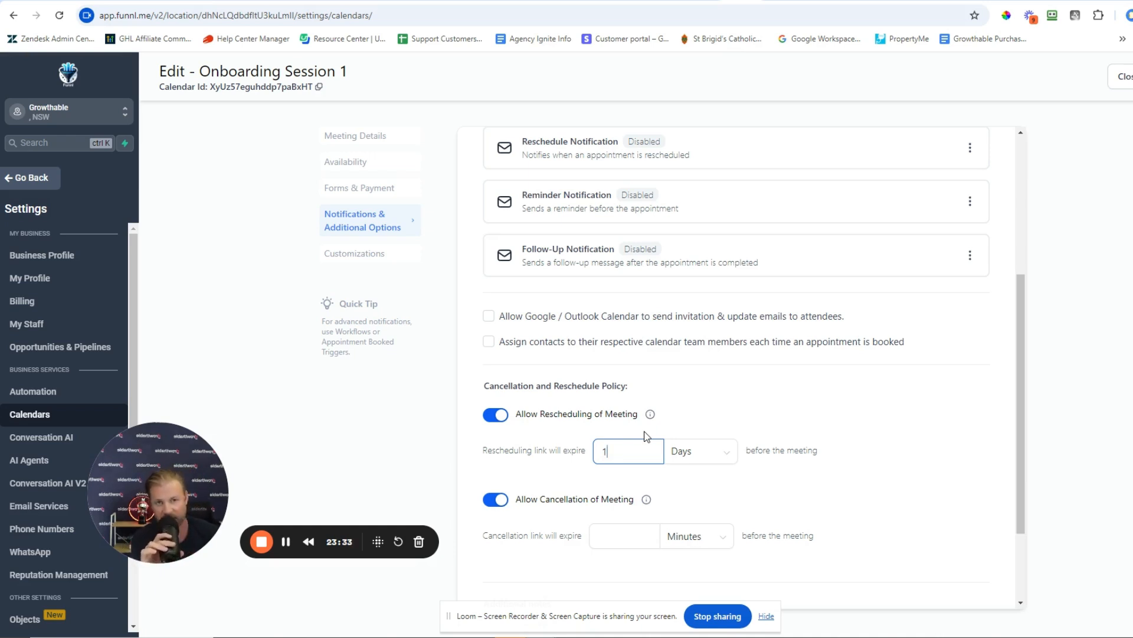
pyautogui.click(591, 496)
pyautogui.moveTo(573, 415); pyautogui.dragTo(606, 416)
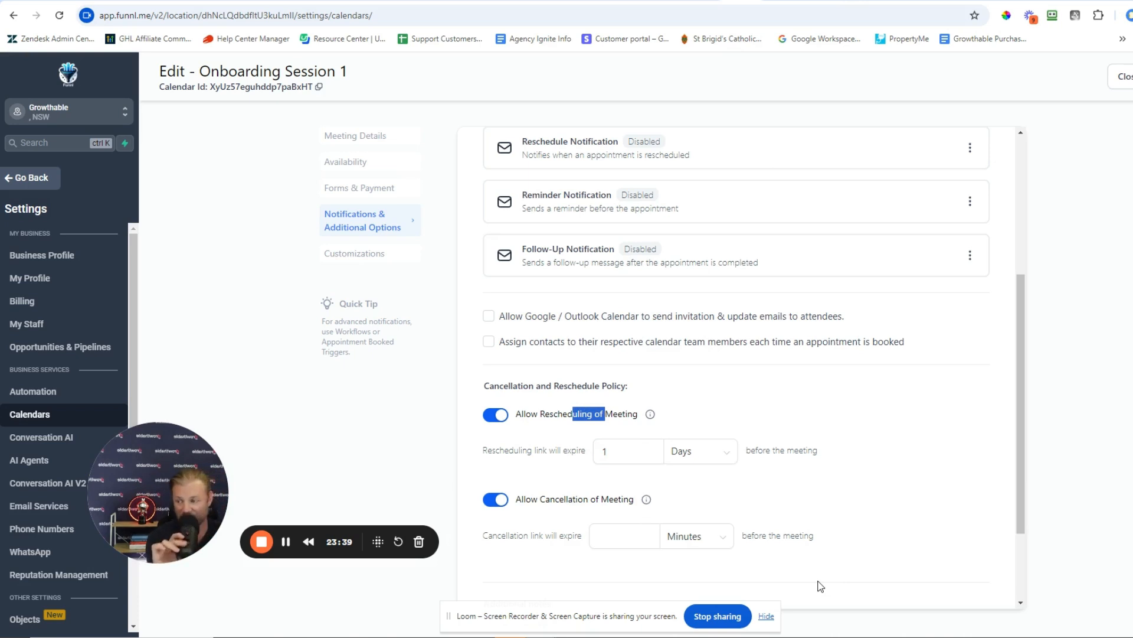
pyautogui.doubleClick(614, 449)
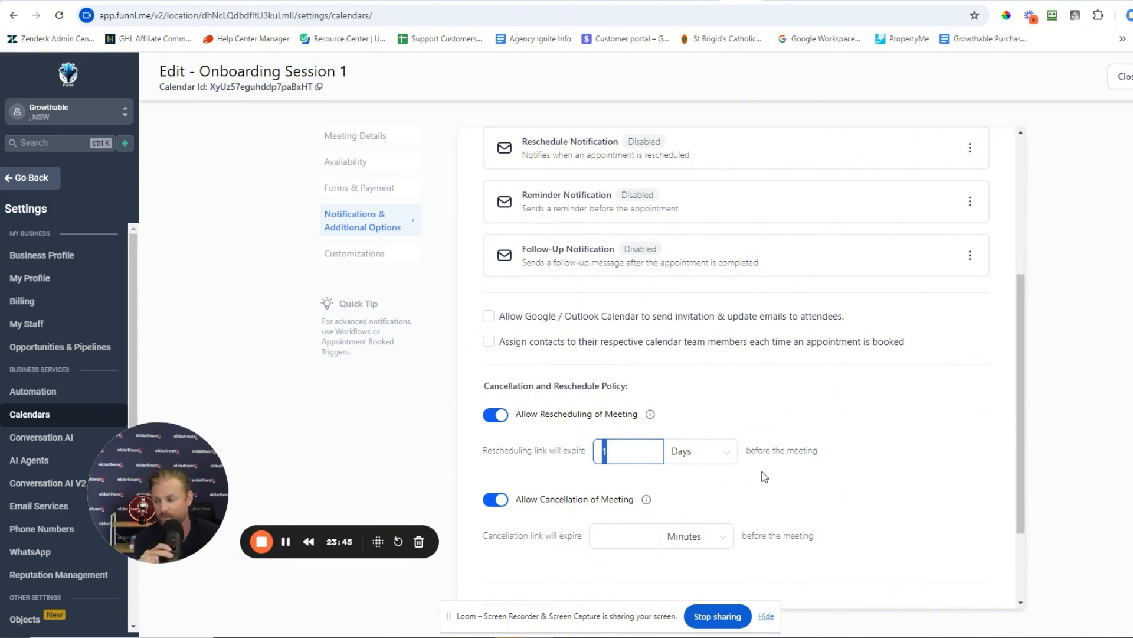
# Step: Open the calendar's Customizations settings and review the widget style, colors, button text, title, description and details toggles, and custom code field
pyautogui.click(353, 254)
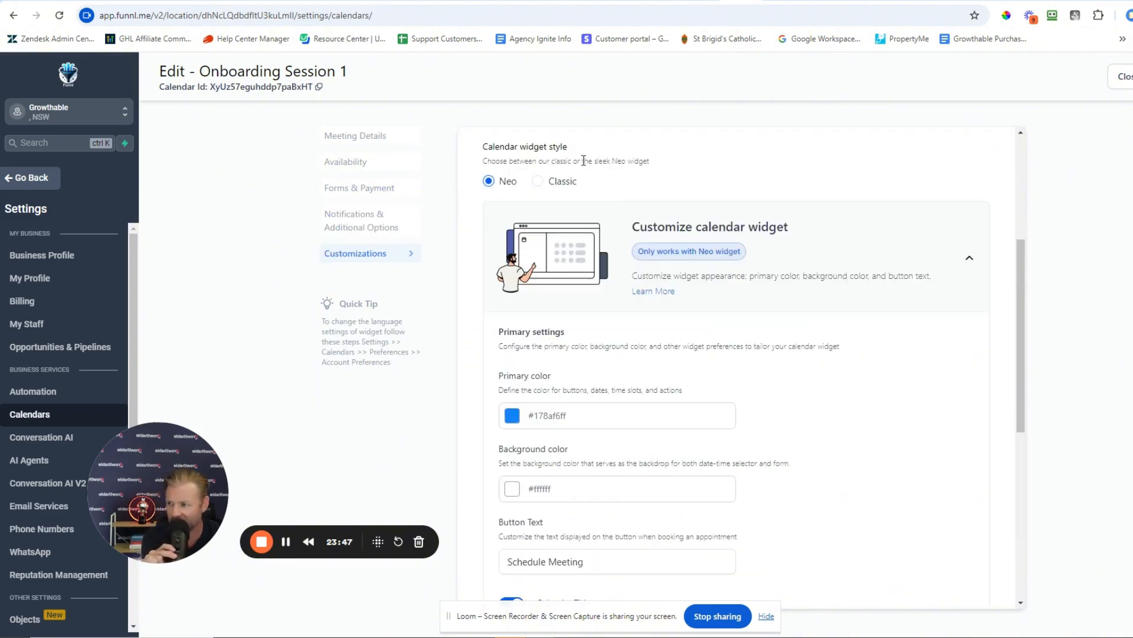
pyautogui.scroll(-5, 797, 414)
pyautogui.scroll(-2, 788, 310)
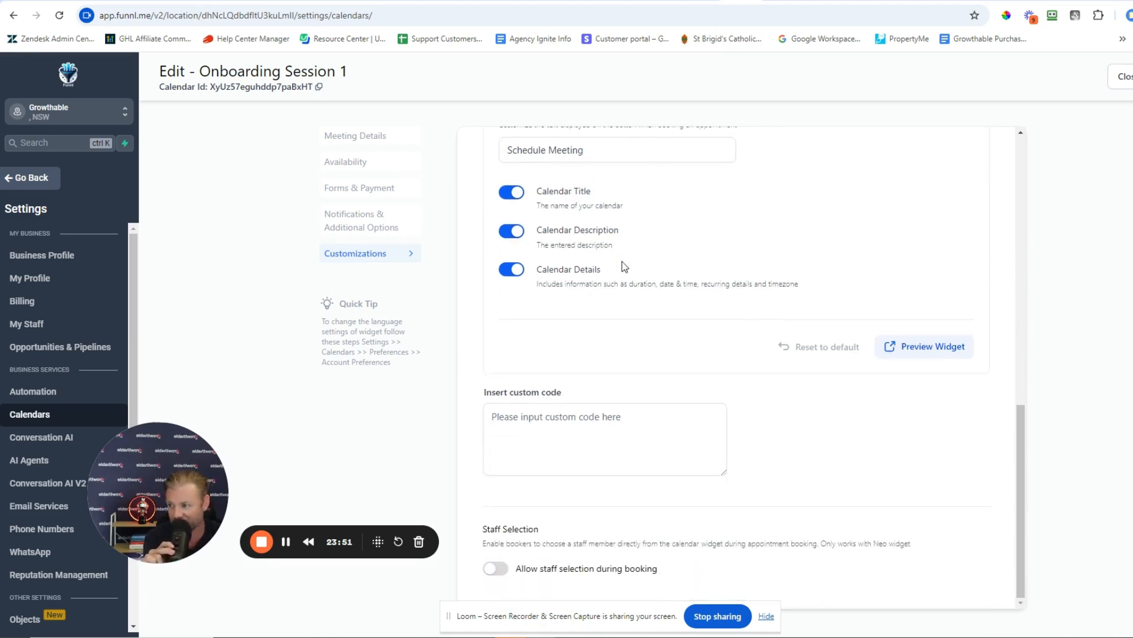
pyautogui.click(678, 433)
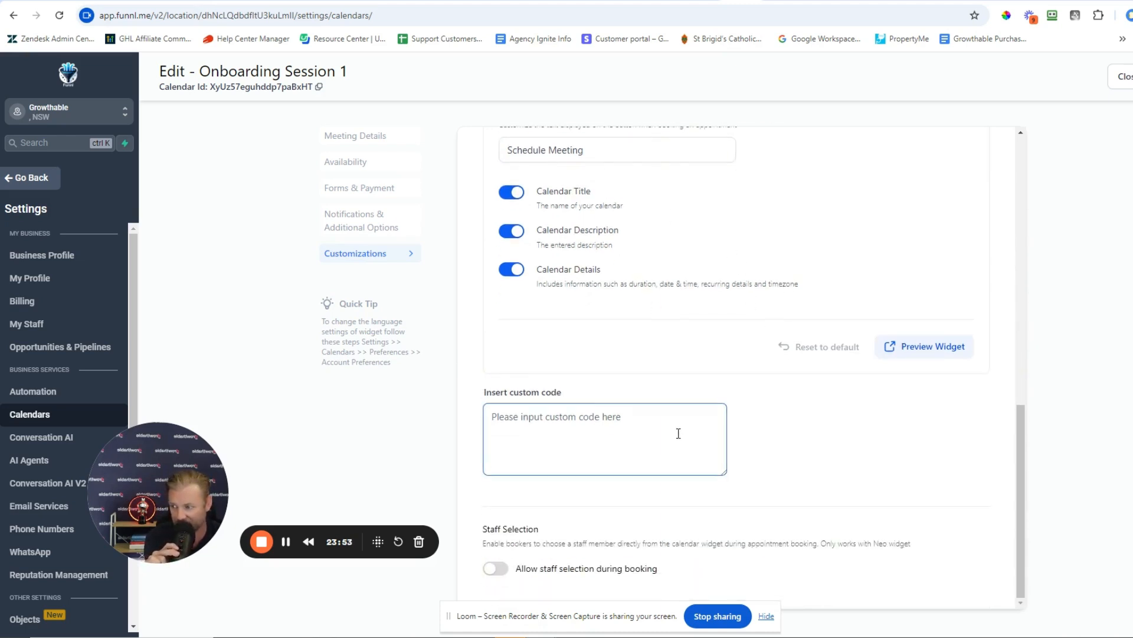
pyautogui.click(593, 368)
pyautogui.moveTo(554, 269); pyautogui.dragTo(603, 271)
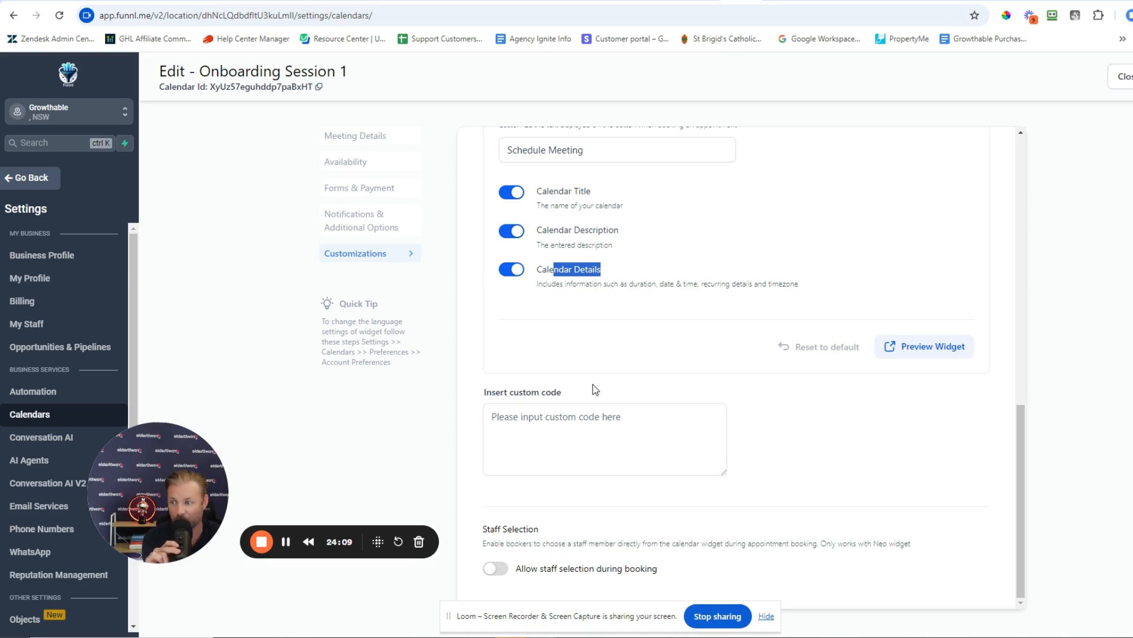
pyautogui.click(559, 443)
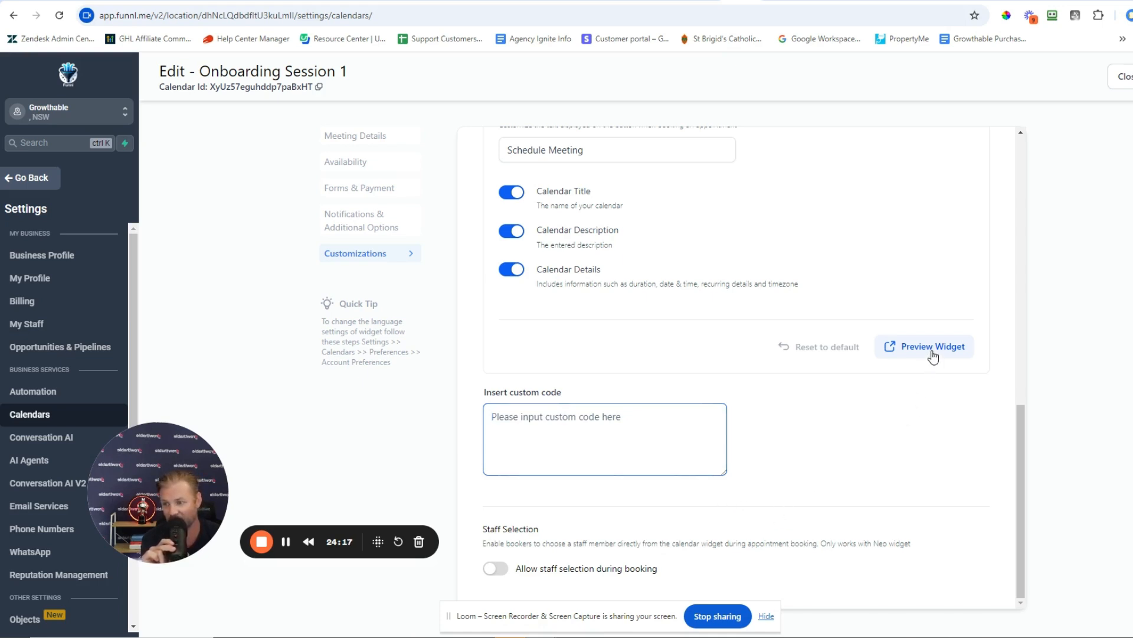
# Step: Preview the calendar's booking widget and examine the time zone choices offered to bookers
pyautogui.click(912, 348)
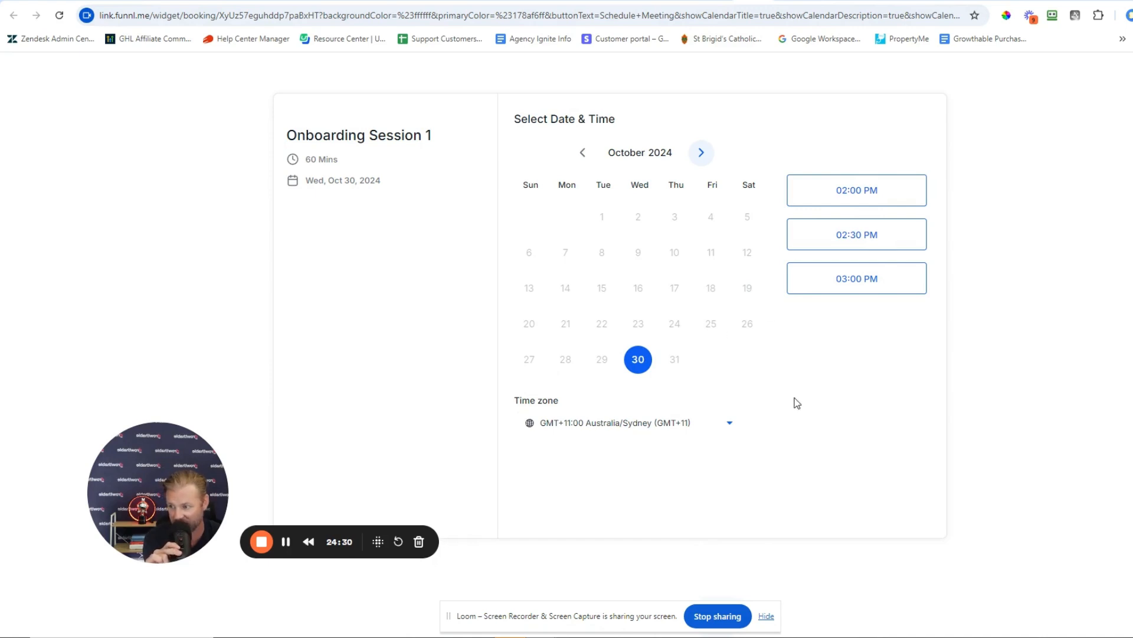
pyautogui.click(732, 422)
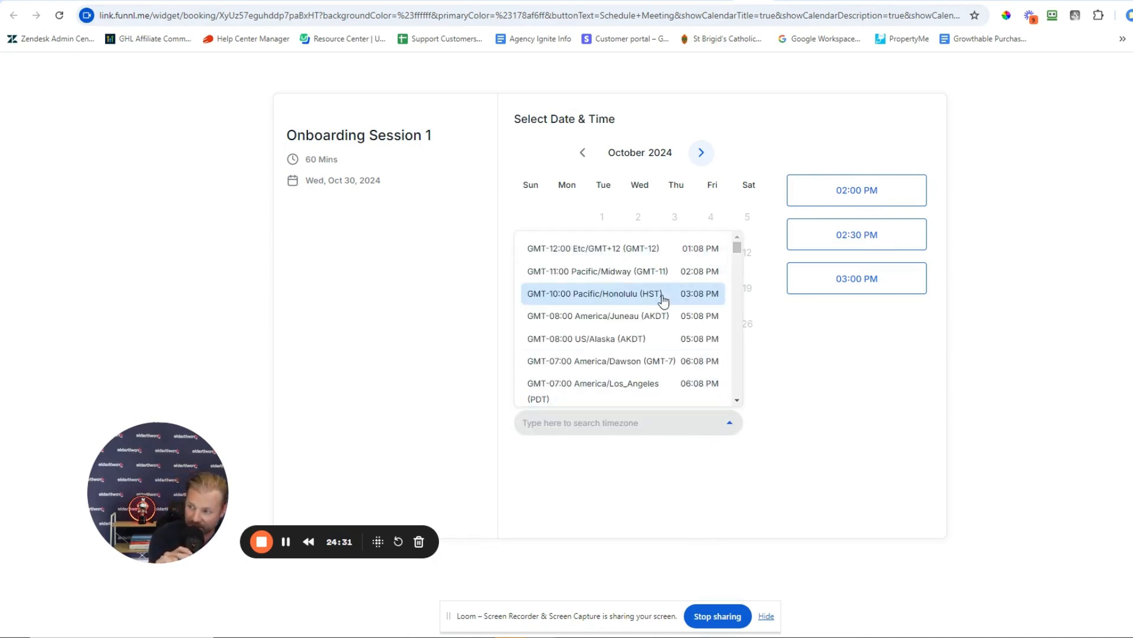
pyautogui.click(795, 149)
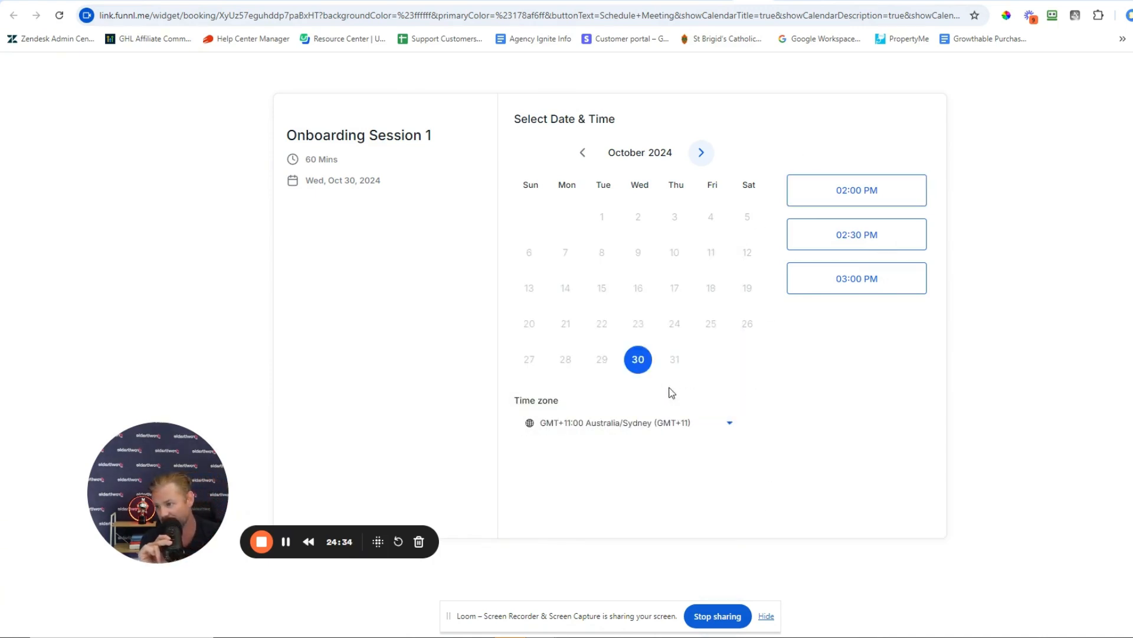
pyautogui.click(678, 420)
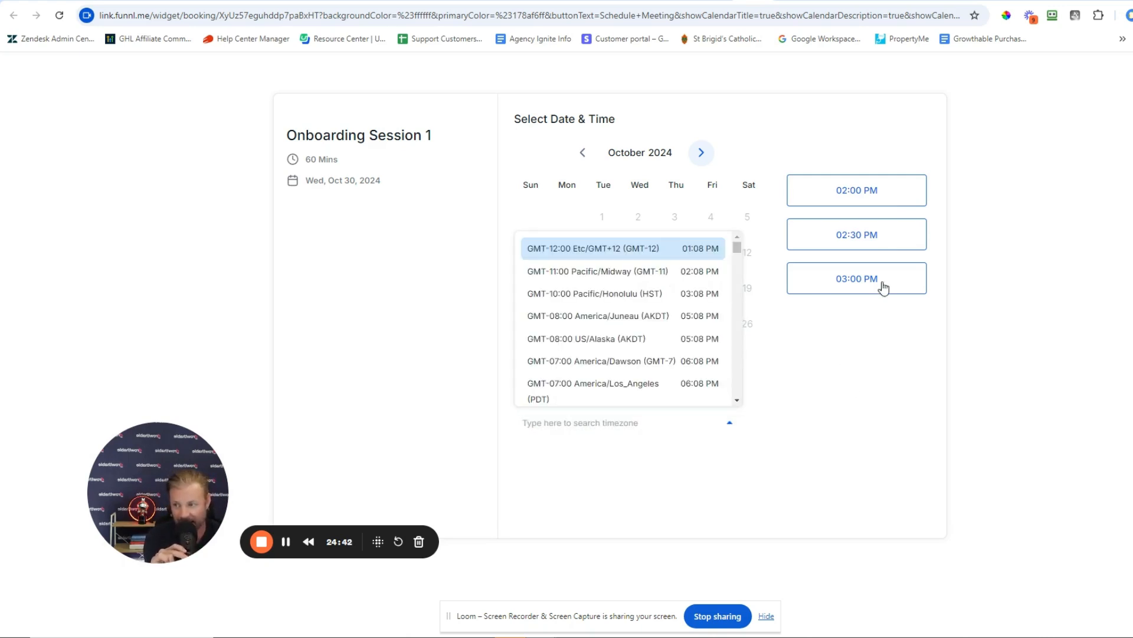
# Step: Choose the 02:00 PM slot on Wed, Oct 30, 2024 and examine the booking form's contact fields, additional information and consent statement
pyautogui.click(814, 190)
pyautogui.click(886, 200)
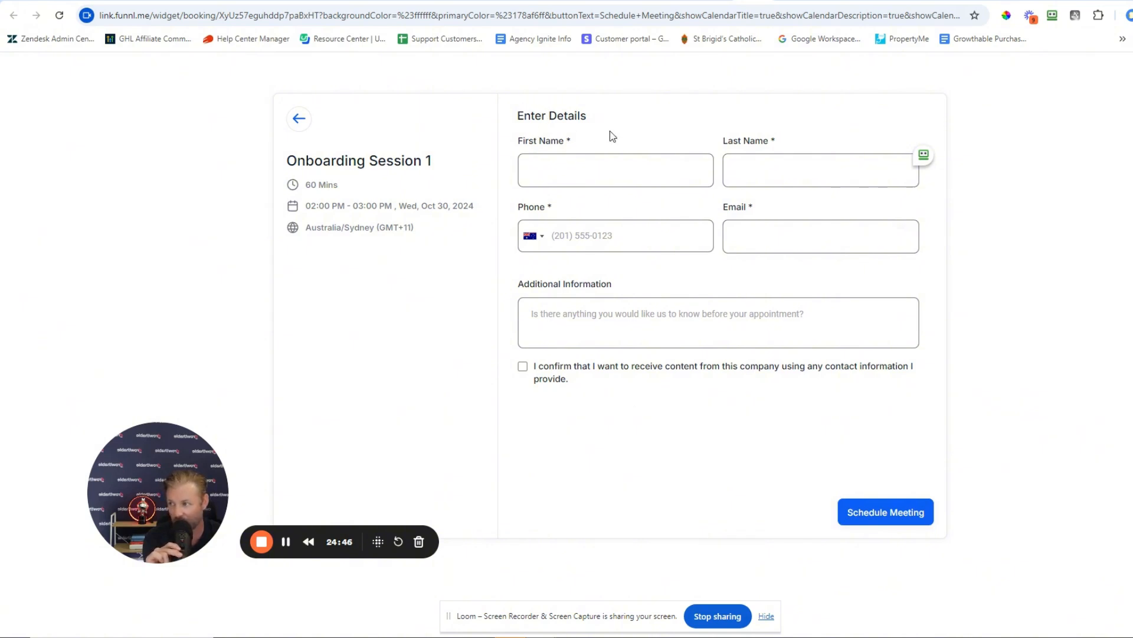
pyautogui.click(594, 167)
pyautogui.click(772, 184)
pyautogui.press('Tab')
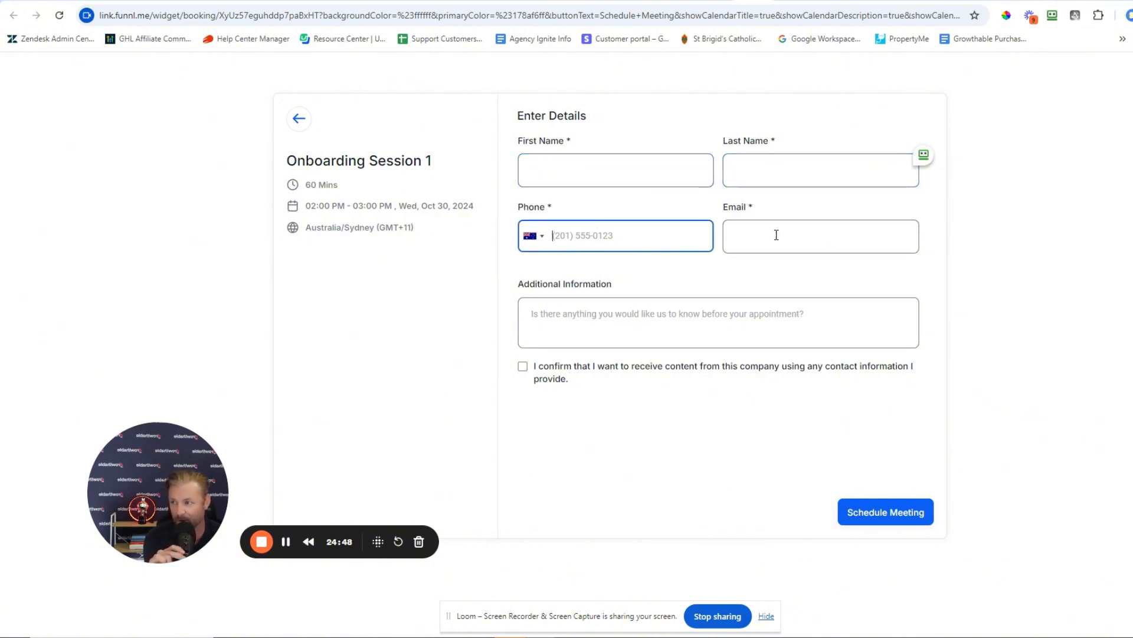
pyautogui.press('Tab')
pyautogui.press('Tab')
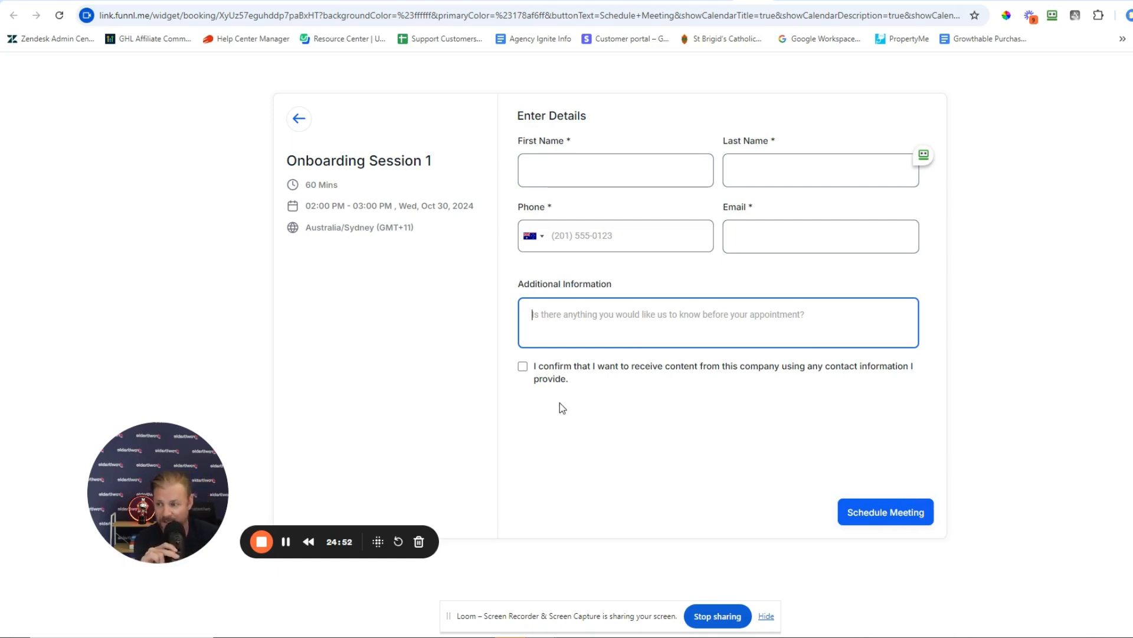
pyautogui.moveTo(537, 367); pyautogui.dragTo(721, 438)
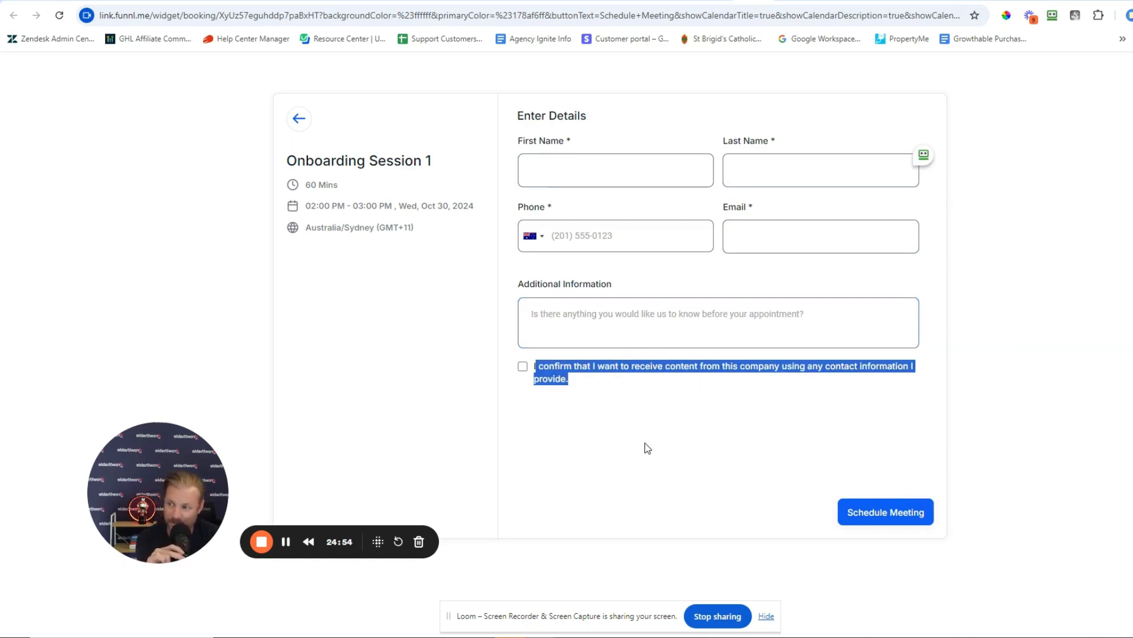